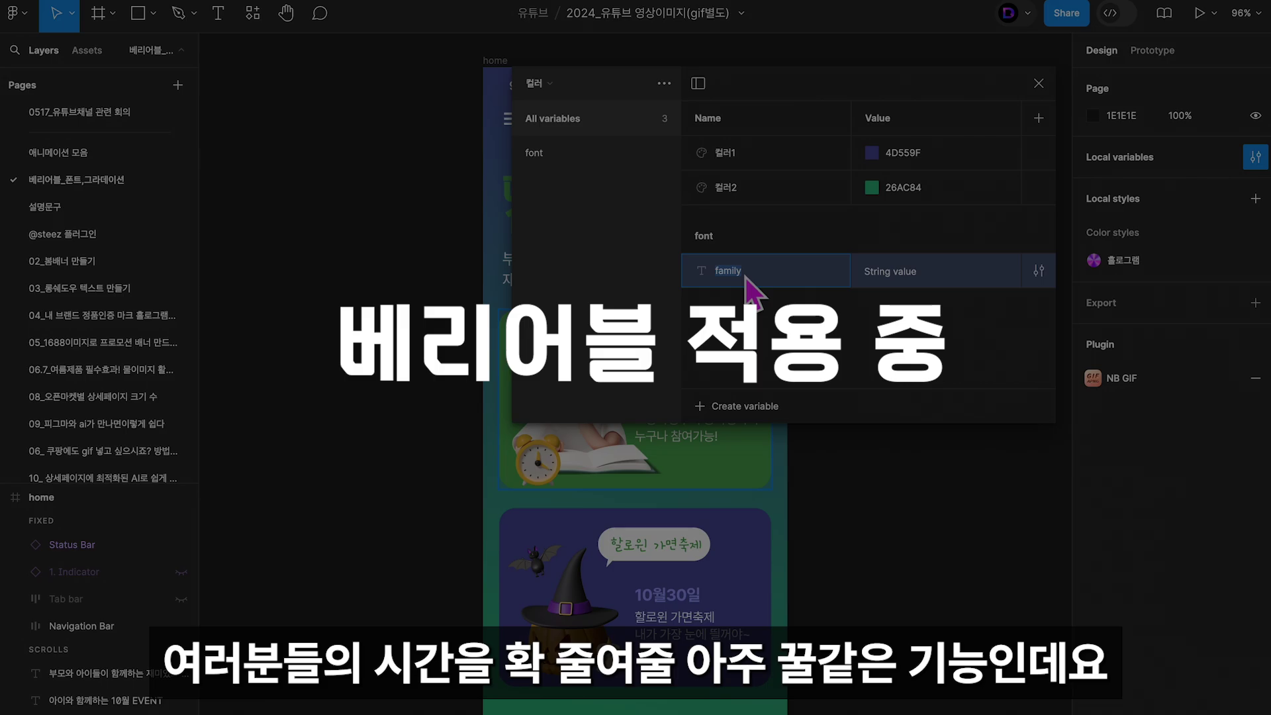
Set the value of the family string variable in the font group to pretendard.
left_click(1039, 270)
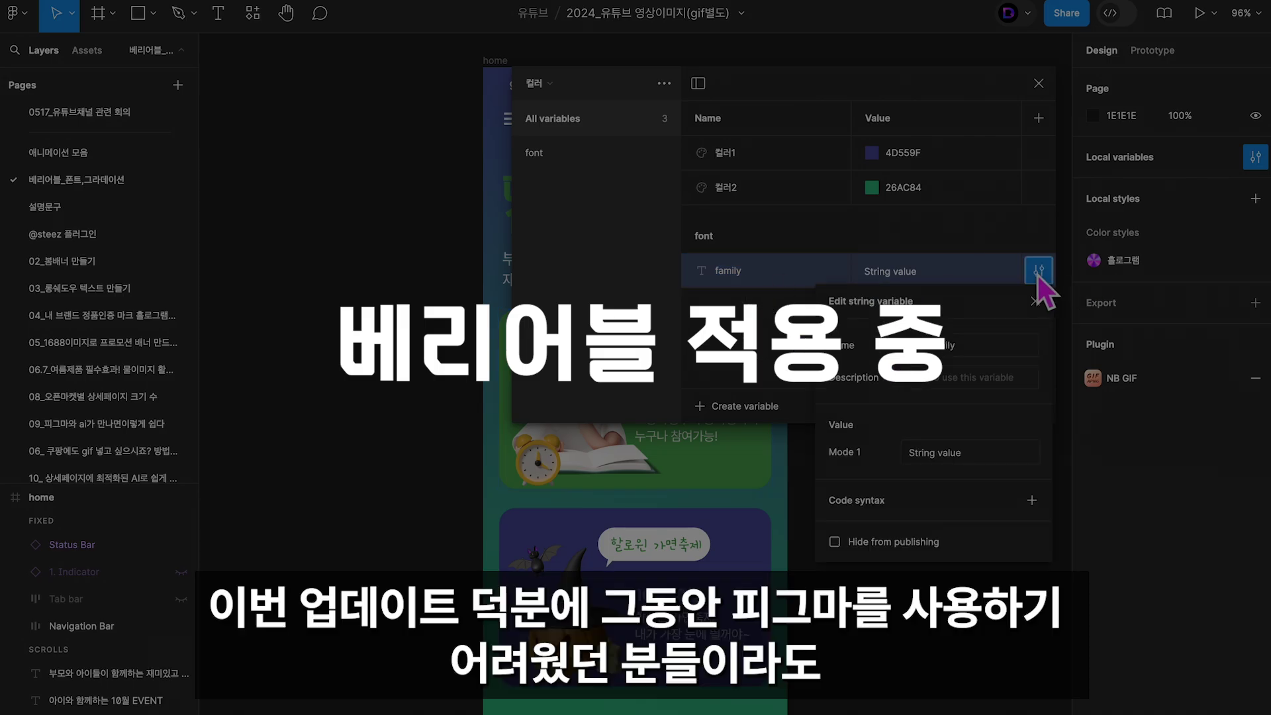
left_click(804, 424)
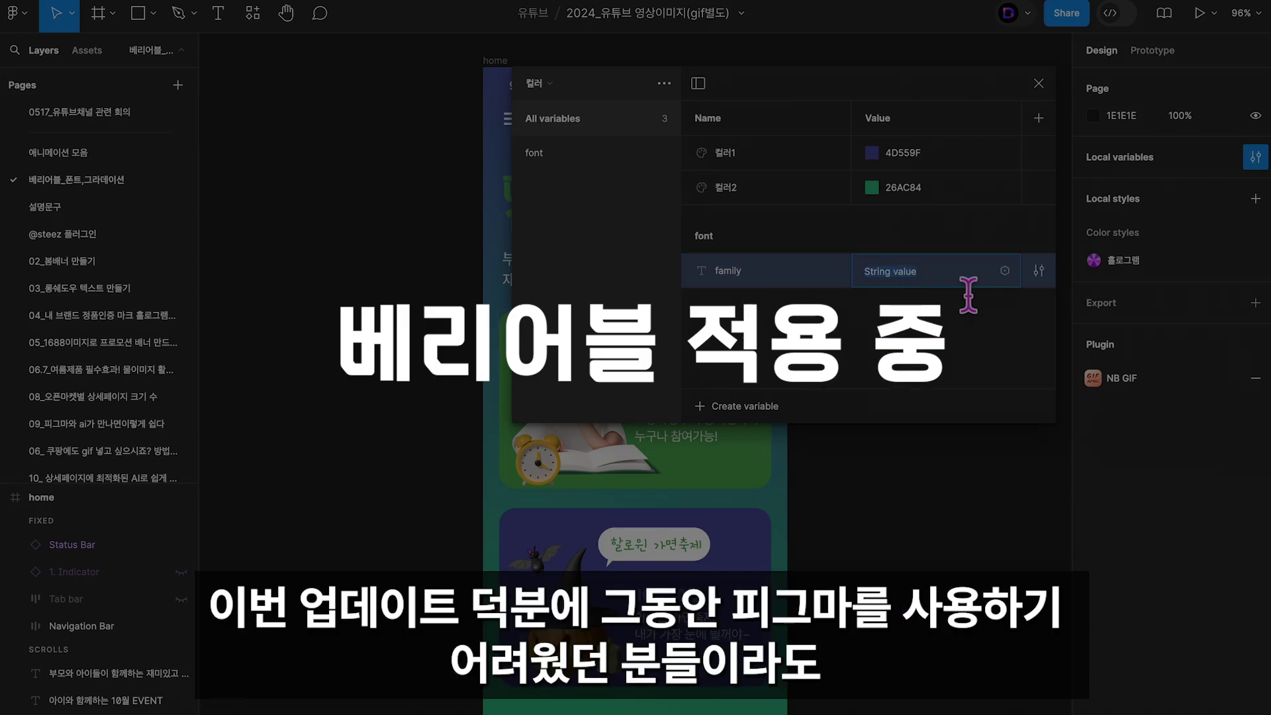
left_click(970, 277)
type("pretendard")
key("Return")
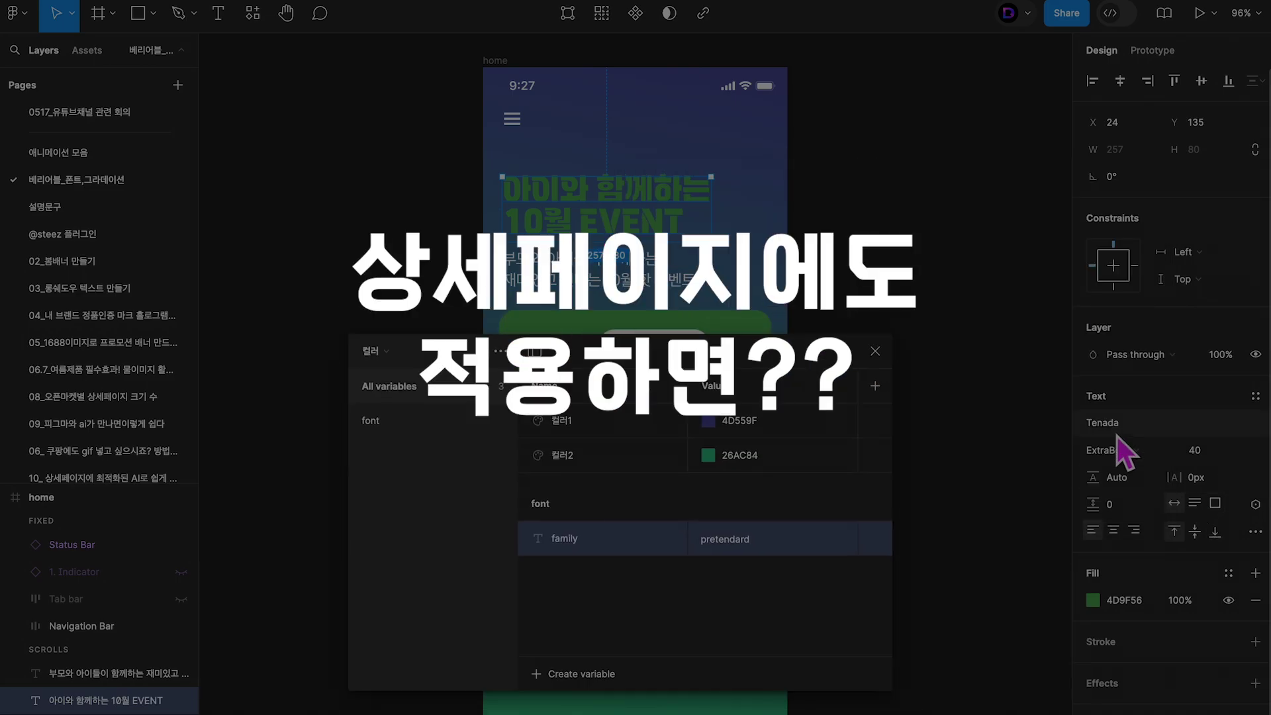
Create a new text style named pretendard from the selected "아이와 함께하는 10월 EVENT" heading.
key("Escape")
left_click(1255, 396)
left_click(1248, 427)
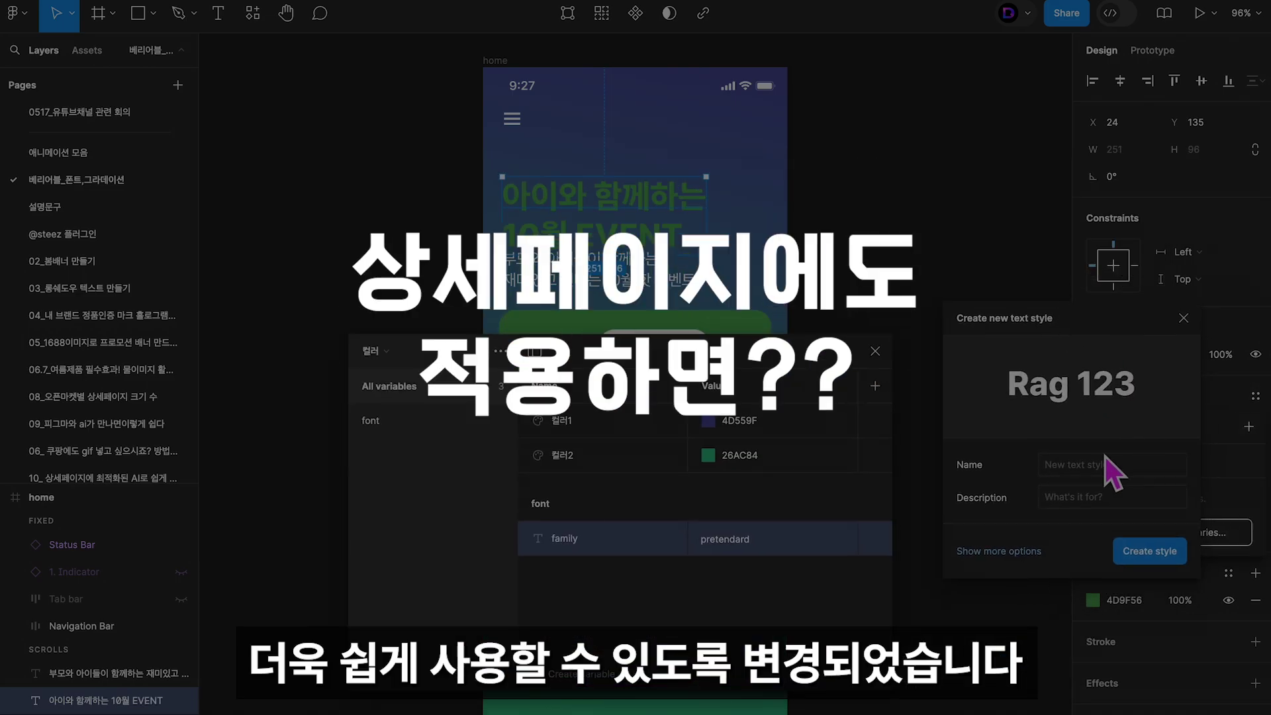
key("Escape")
left_click(1249, 426)
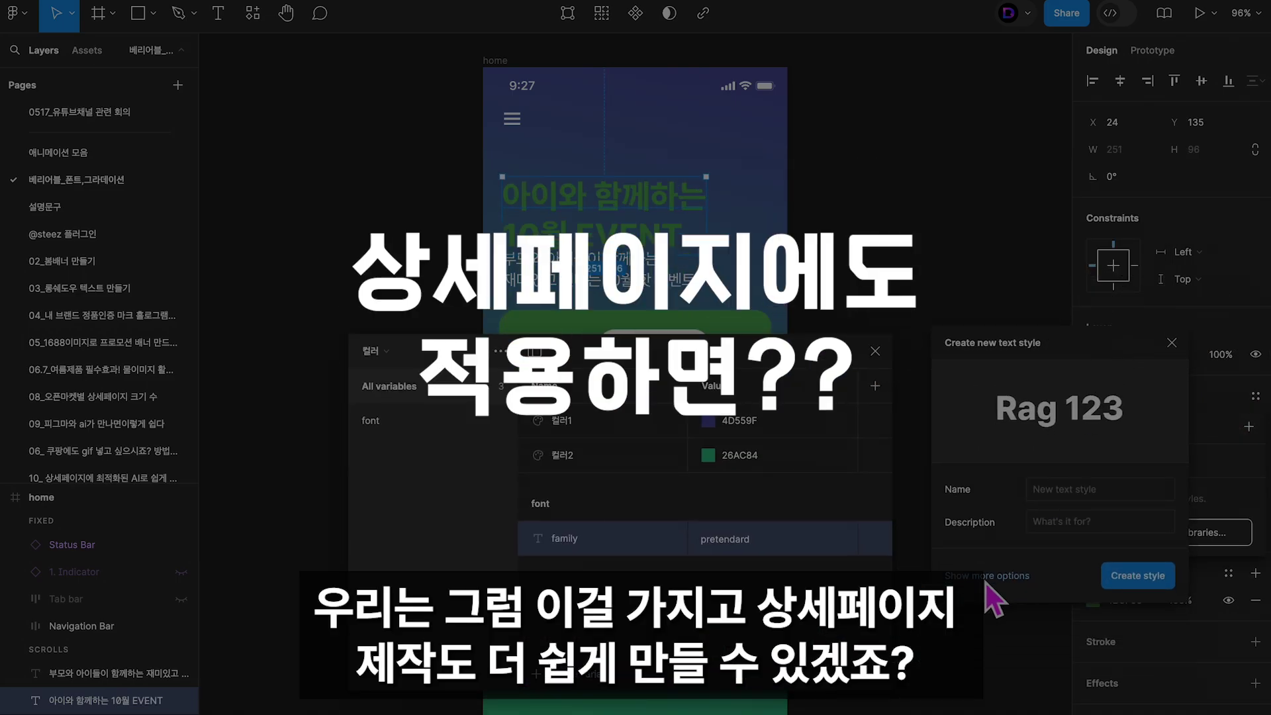
type("pretendard")
key("Return")
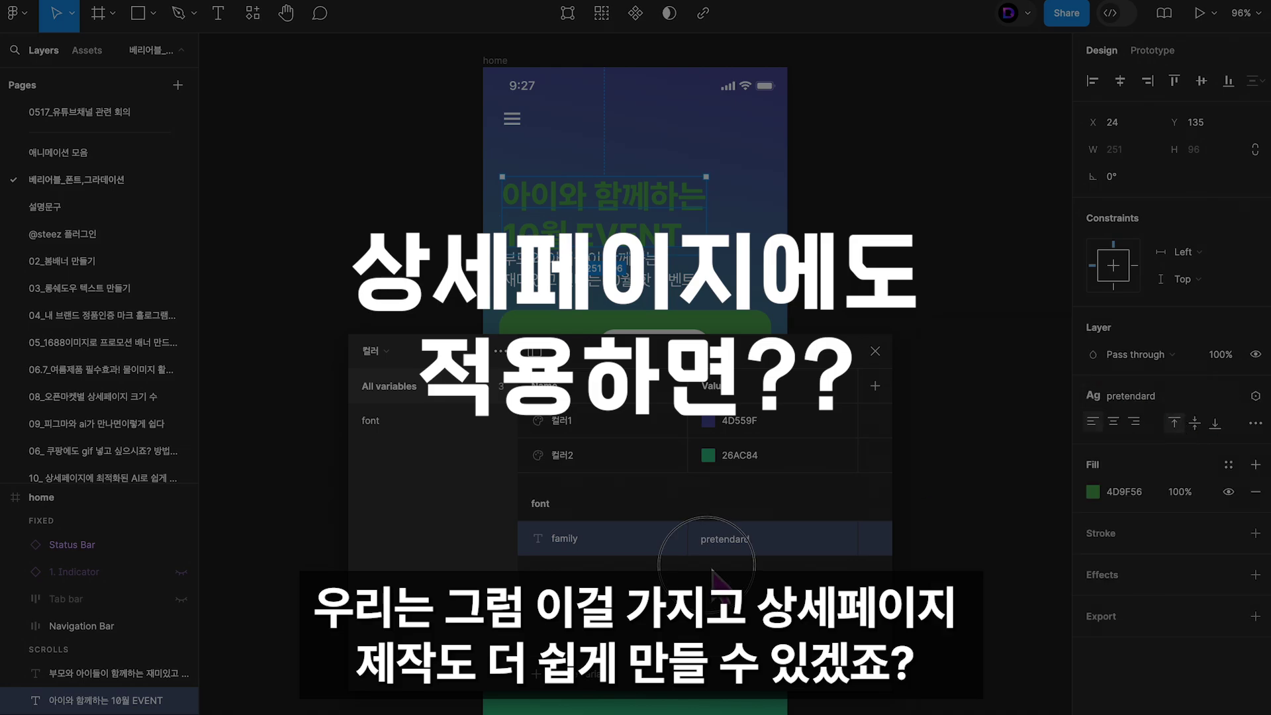
left_click(840, 538)
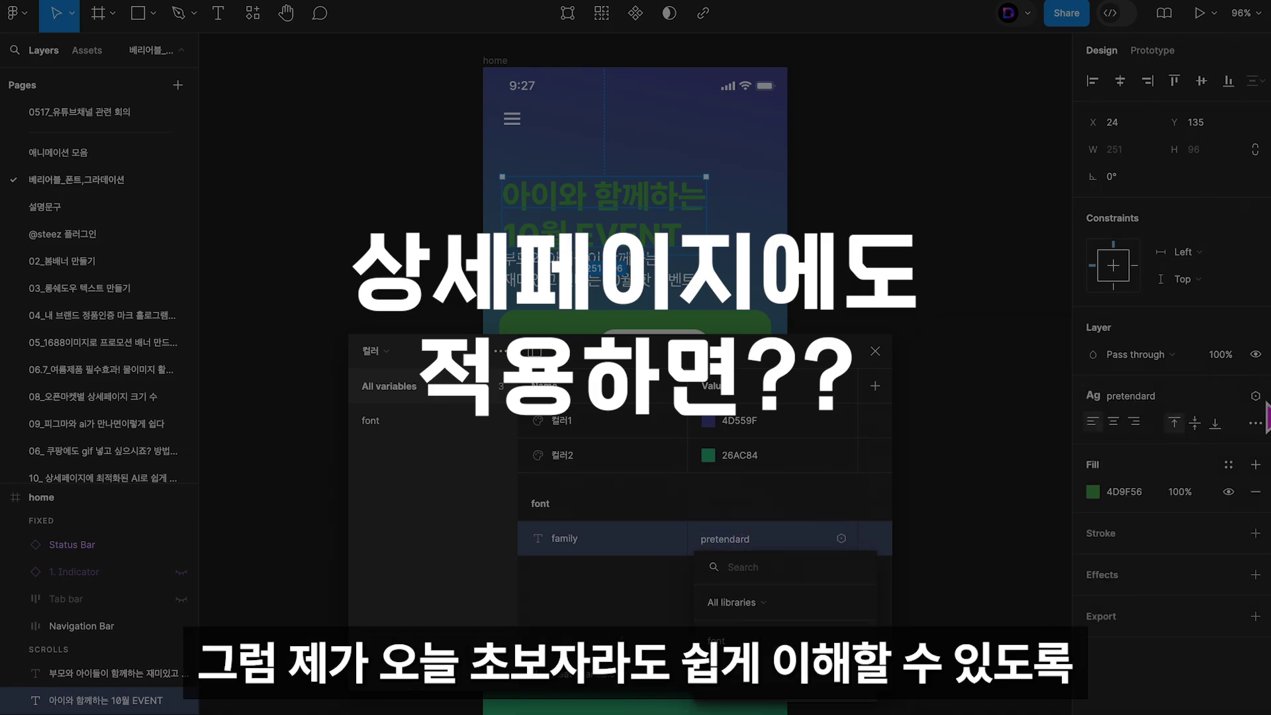
left_click(1255, 395)
left_click(1129, 527)
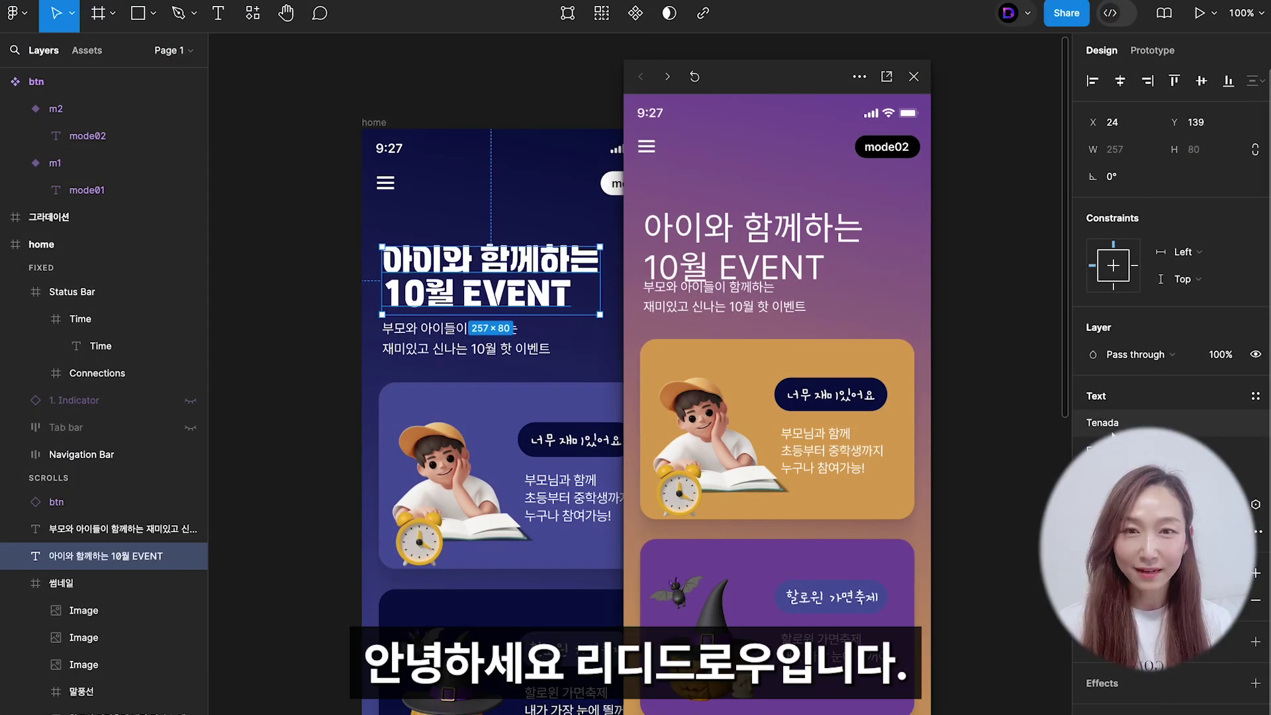
Bind the font family of the "아이와 함께하는 10월 EVENT" heading to the family/font/title variable.
left_click(1129, 423)
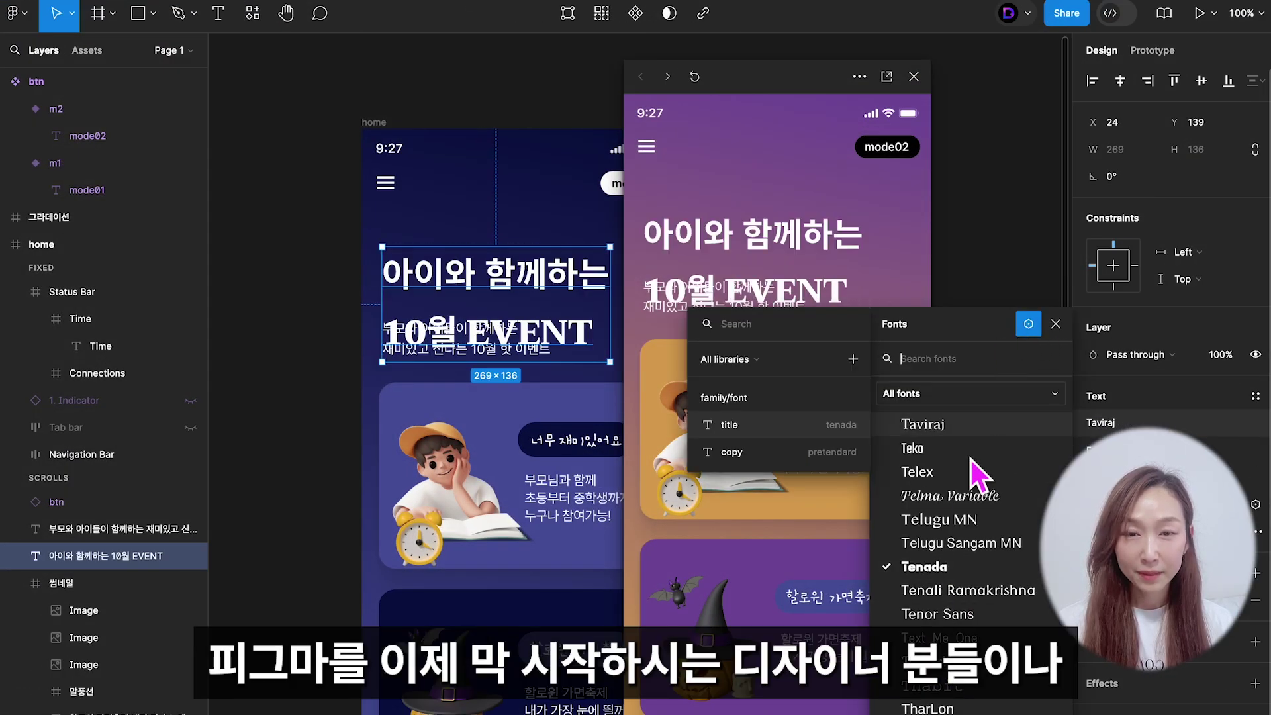
left_click(756, 426)
Toggle the prototype preview repeatedly between mode01 and mode02 to compare the colors and fonts.
left_click(933, 171)
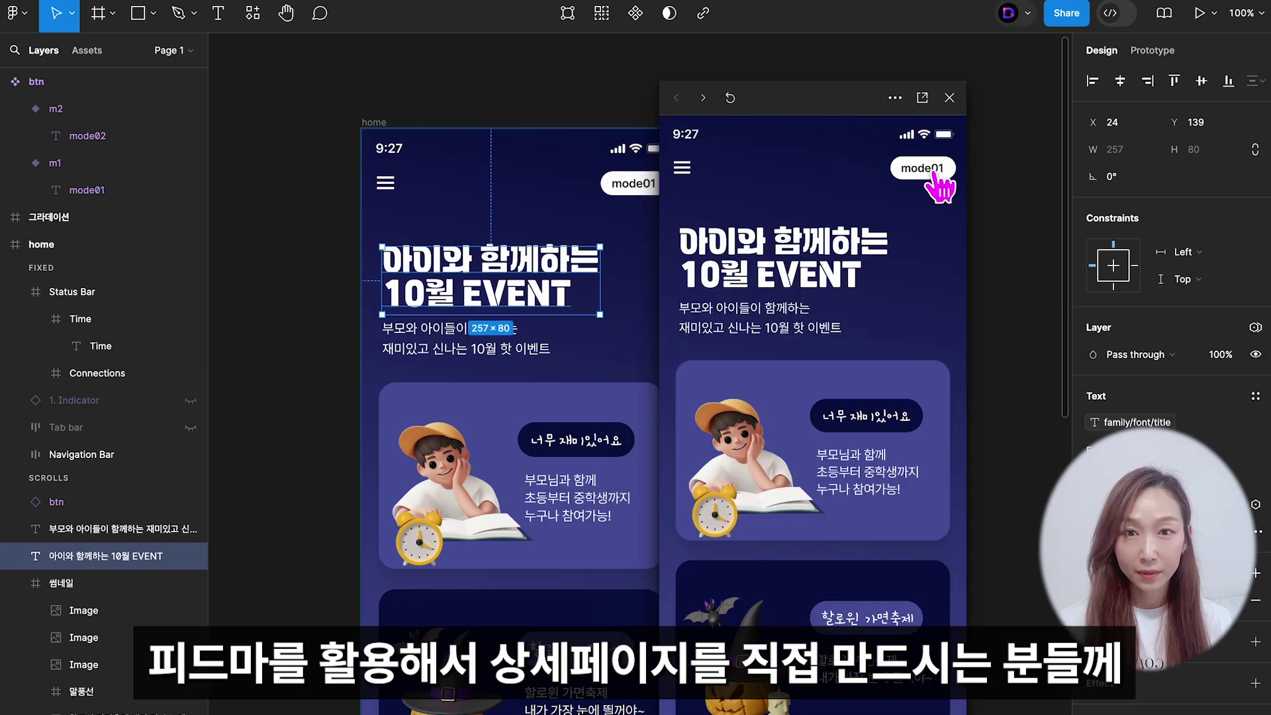
left_click(934, 171)
left_click(933, 171)
left_click(933, 171)
left_click_drag(786, 108, 777, 66)
left_click(917, 142)
left_click(914, 137)
left_click(906, 135)
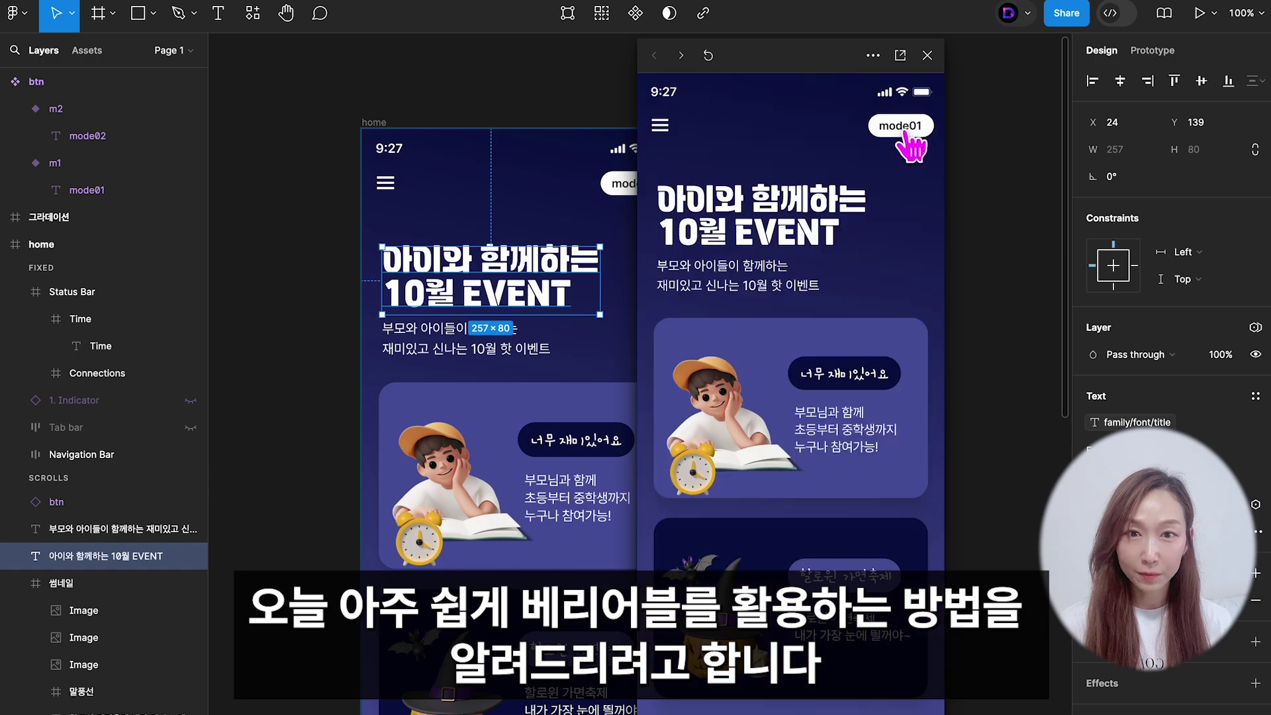
left_click(905, 132)
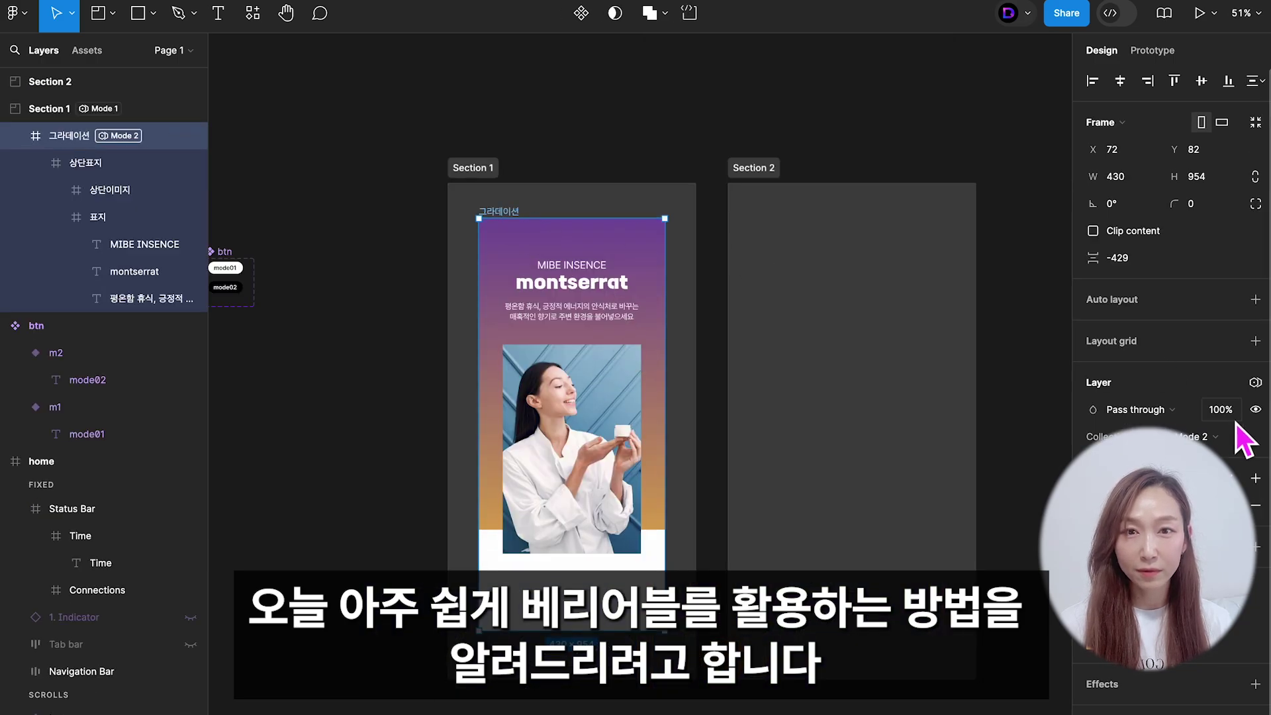
Set the 그라데이션 frame's variable mode to Auto (Mode 1) and move the frame from Section 2 to Section 1.
left_click(1237, 429)
left_click(1182, 417)
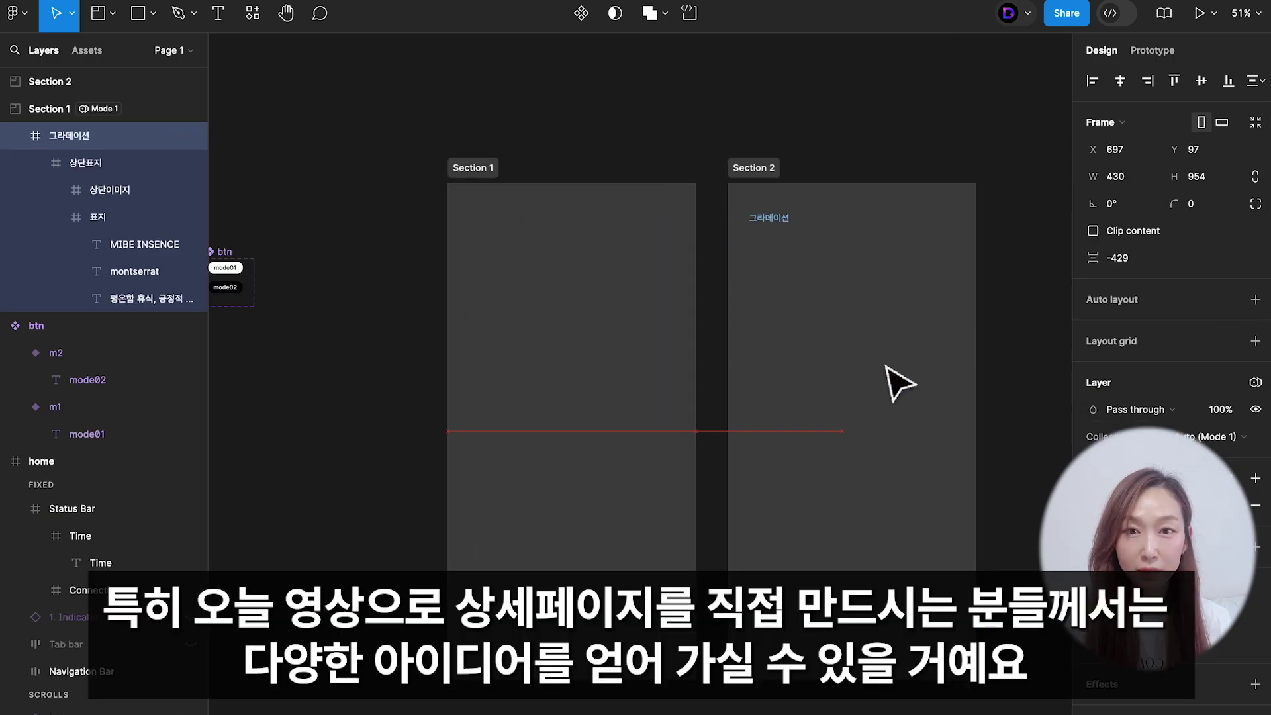
left_click_drag(894, 383, 590, 401)
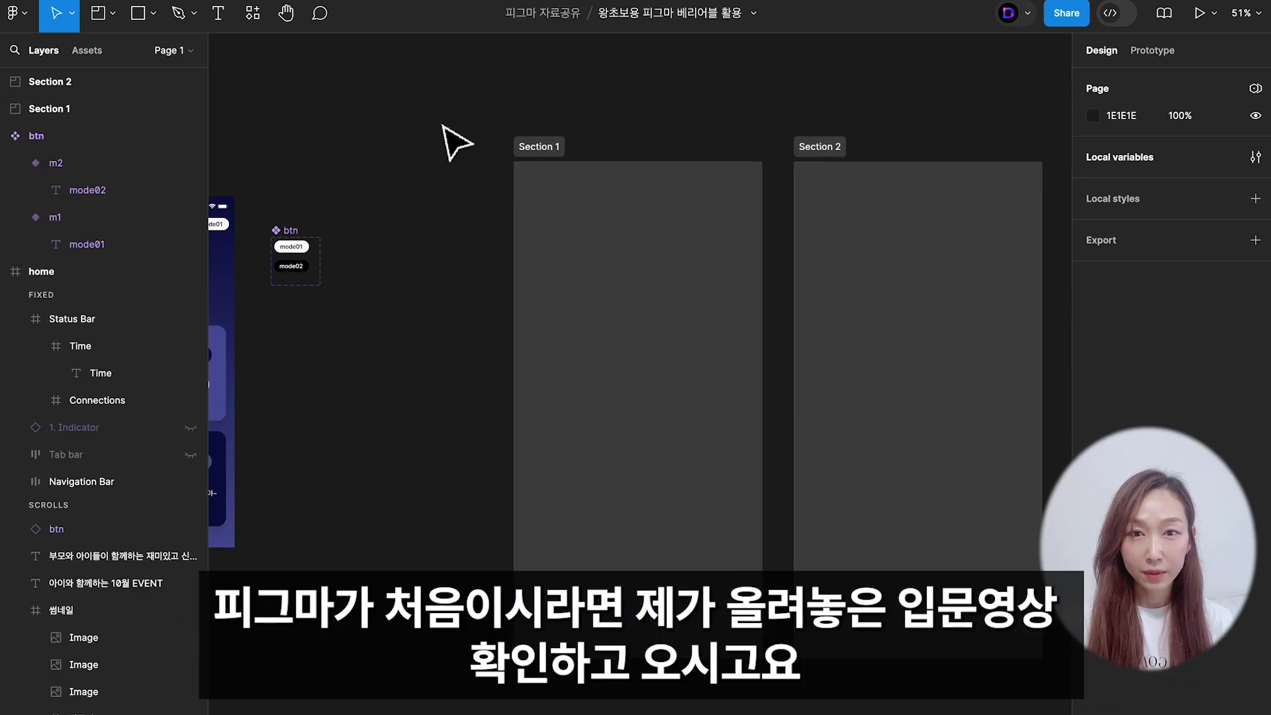
scroll(430, 145, "left", 4)
left_click_drag(241, 199, 797, 294)
scroll(616, 330, "right", 5)
left_click_drag(603, 317, 888, 361)
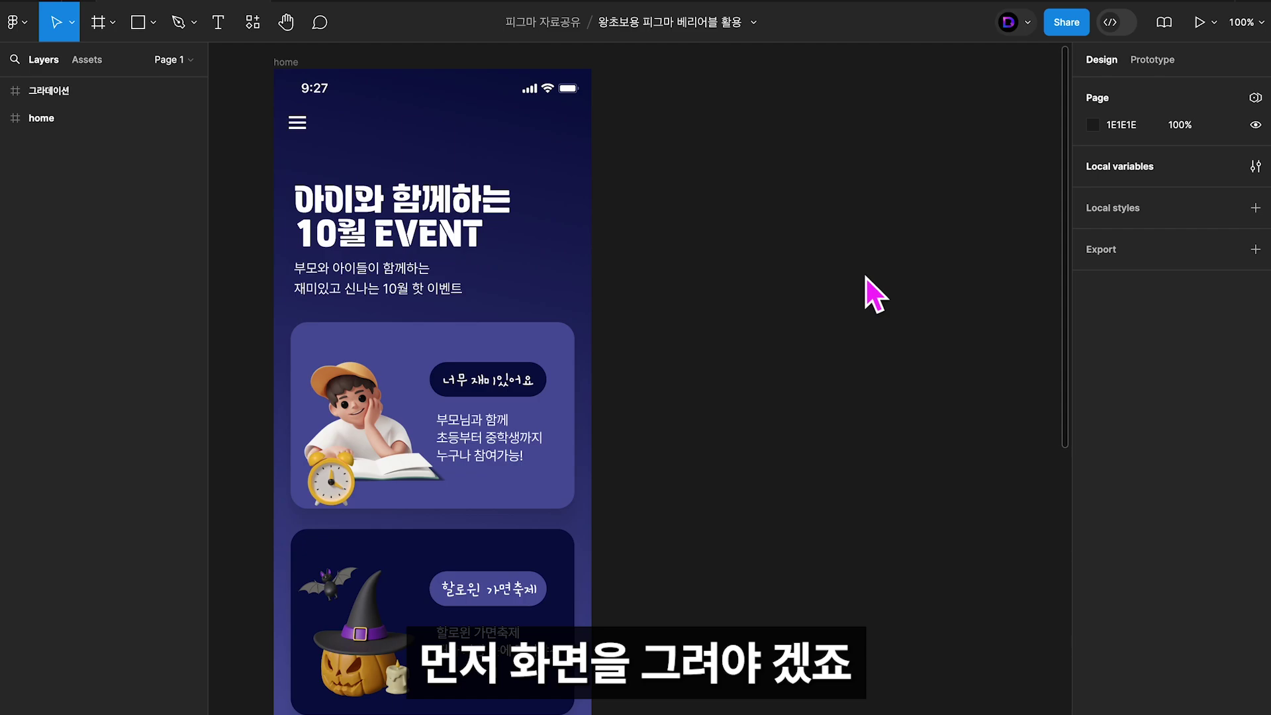
left_click(865, 278)
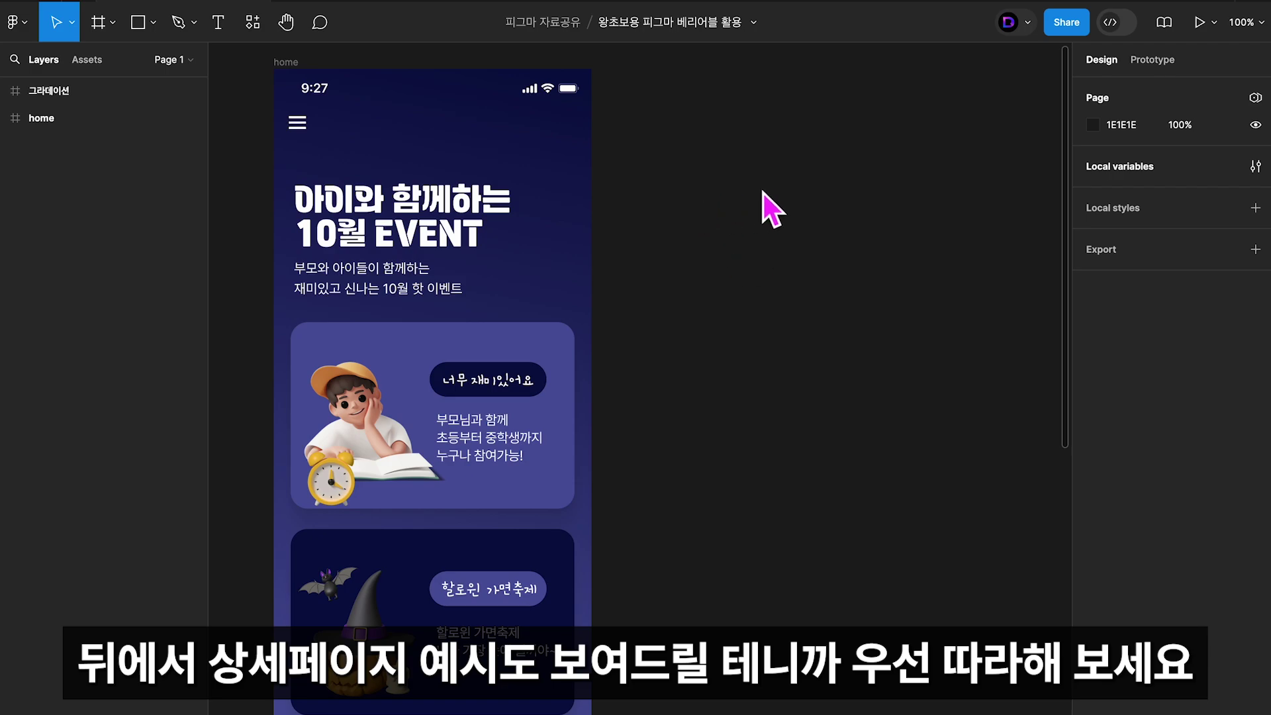
scroll(794, 146, "left", 1)
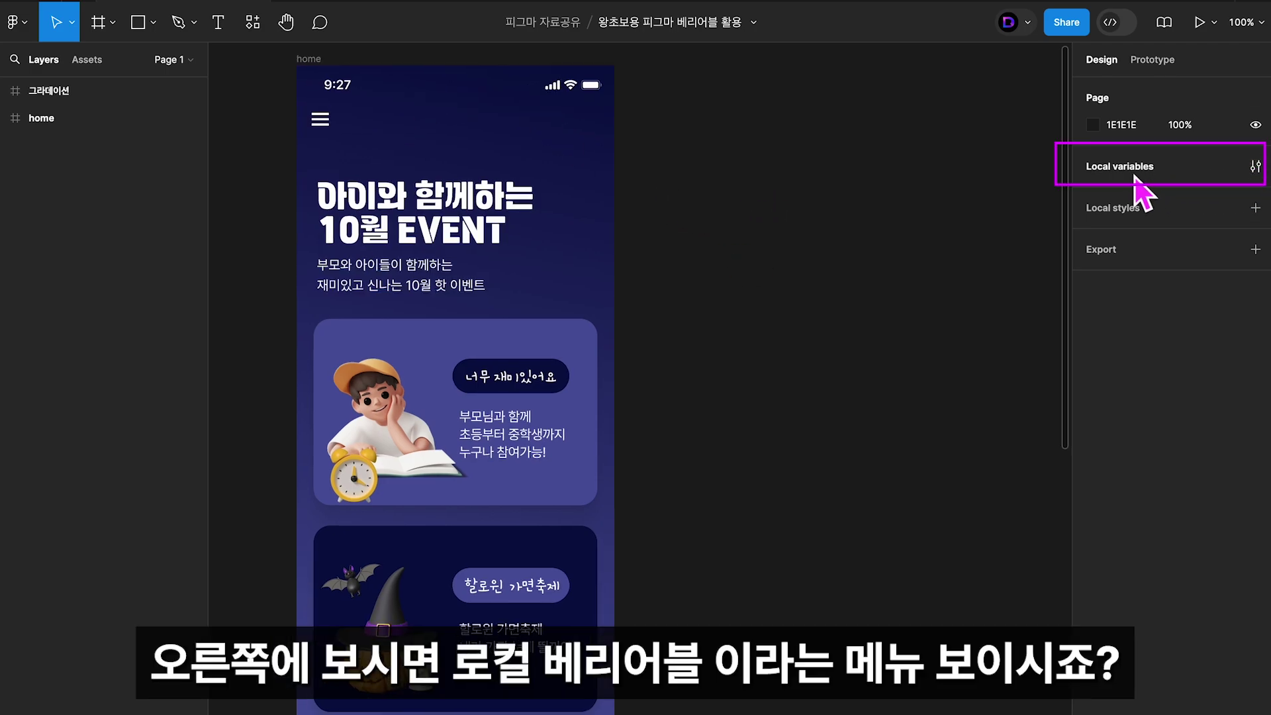
Create a color variable named Color01 in the local variables with the dark navy page color 080E45.
left_click(1256, 167)
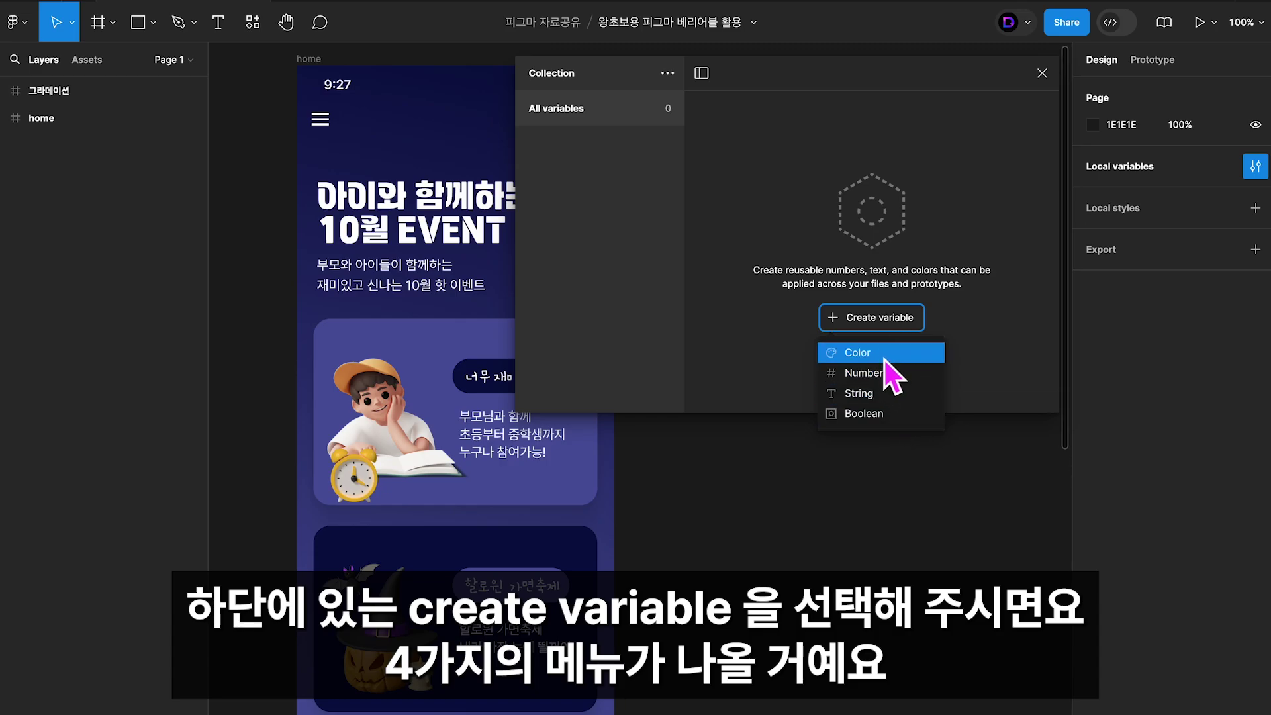
left_click(884, 360)
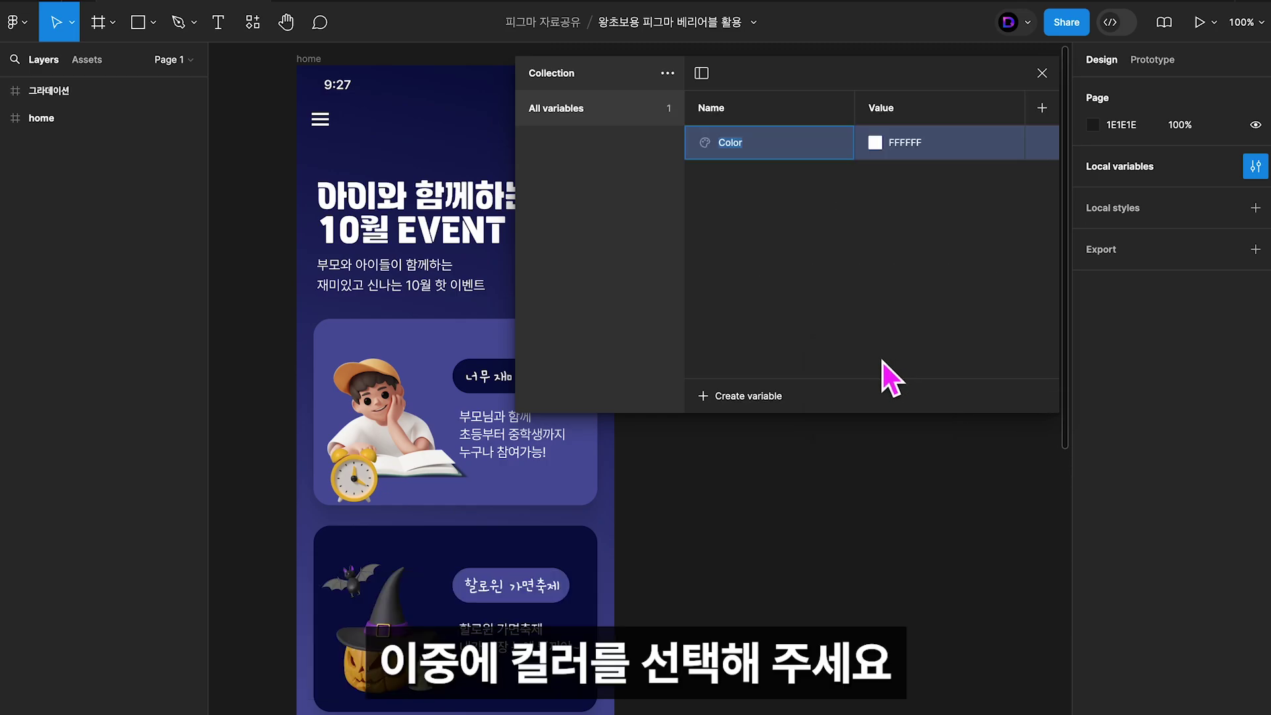
left_click(745, 152)
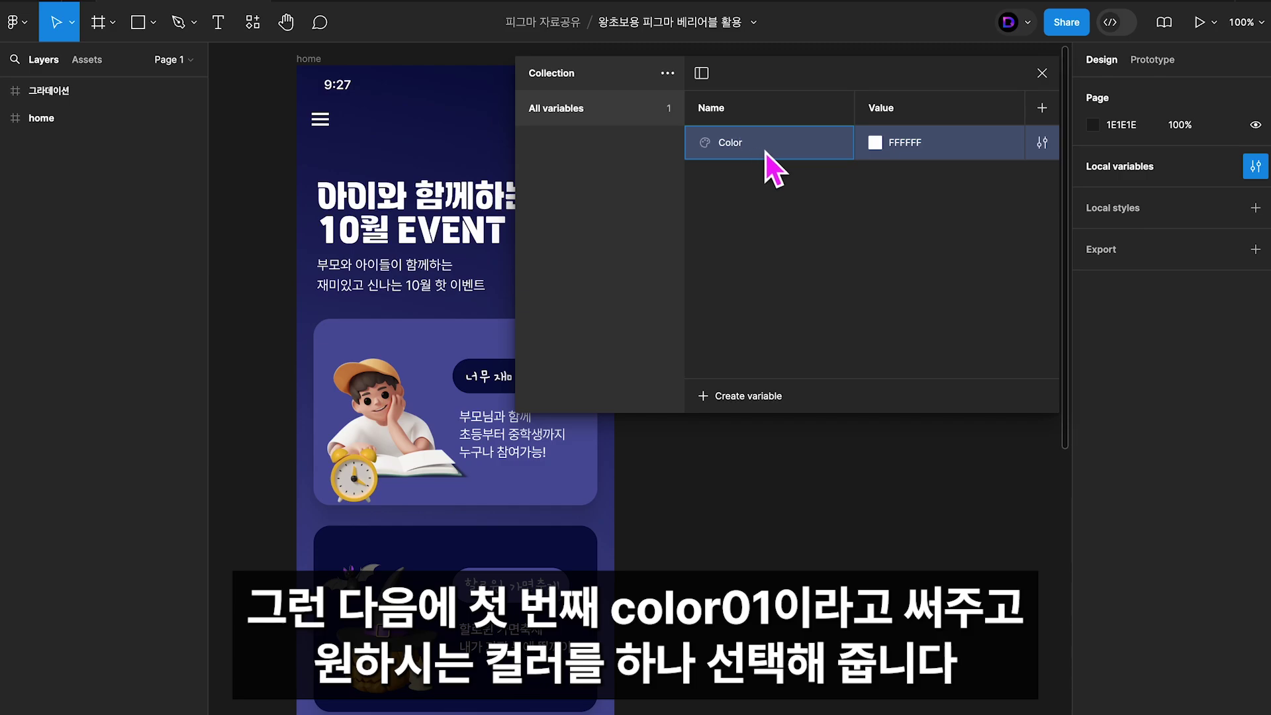
type("01")
left_click(883, 146)
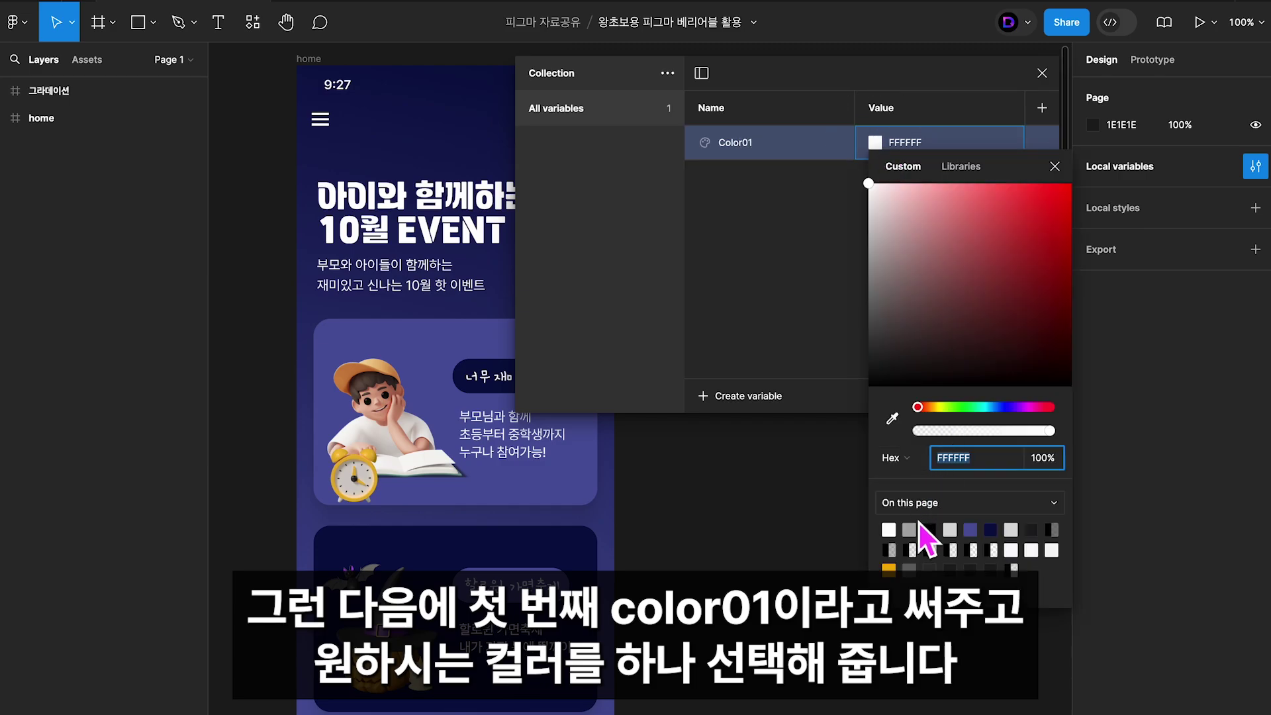
left_click(993, 529)
key("Escape")
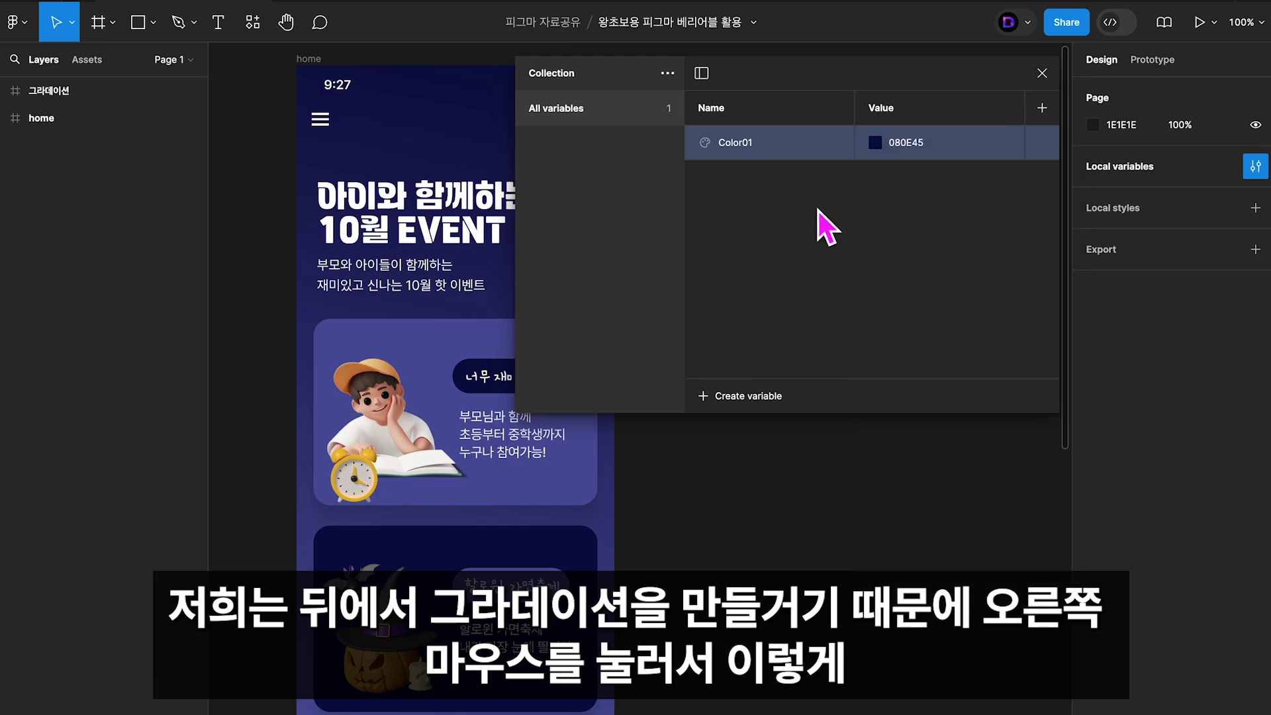
Duplicate the Color01 variable, rename the copy Color02 and set its value to the page color 4D559F.
right_click(783, 140)
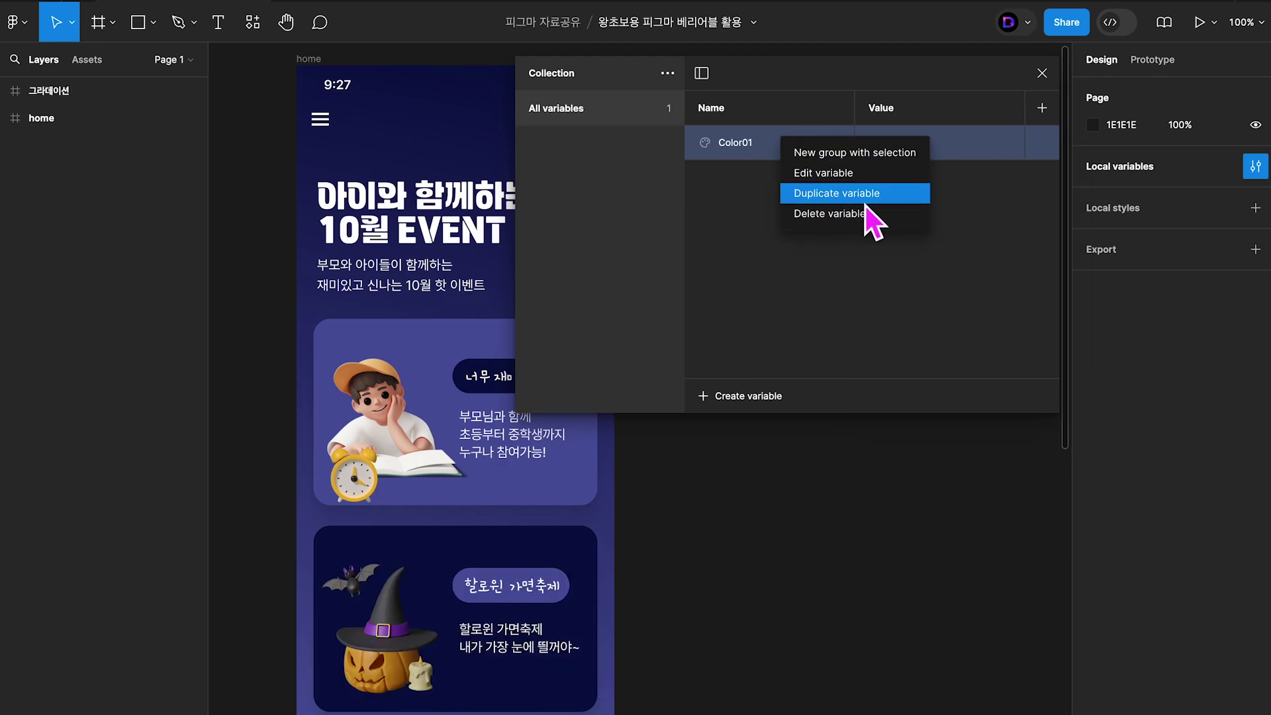
left_click(831, 193)
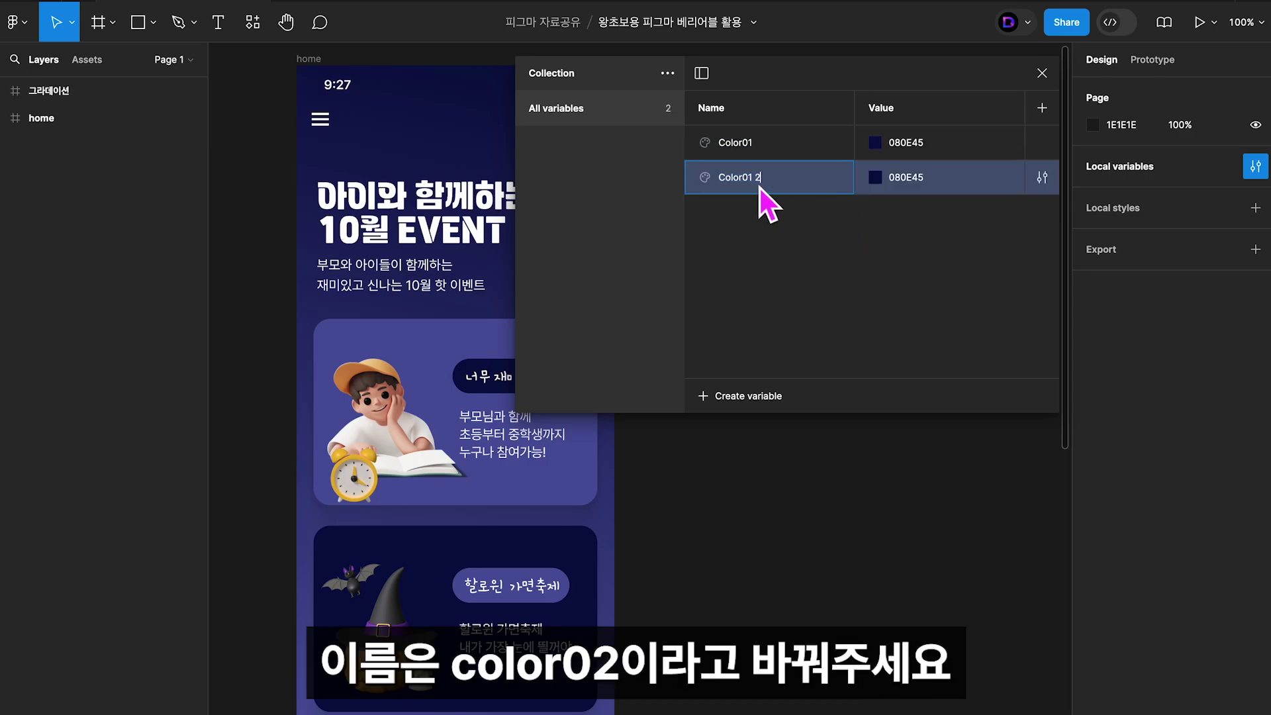
left_click(761, 183)
key("BackSpace")
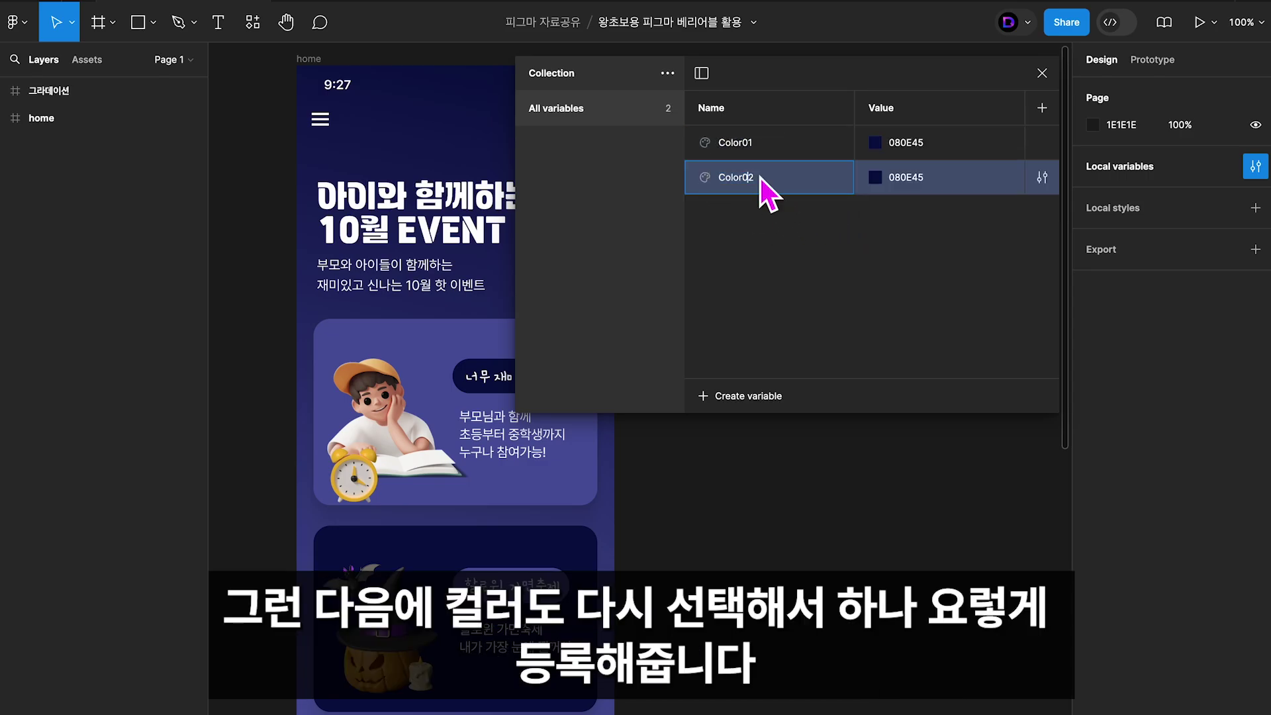
left_click(883, 179)
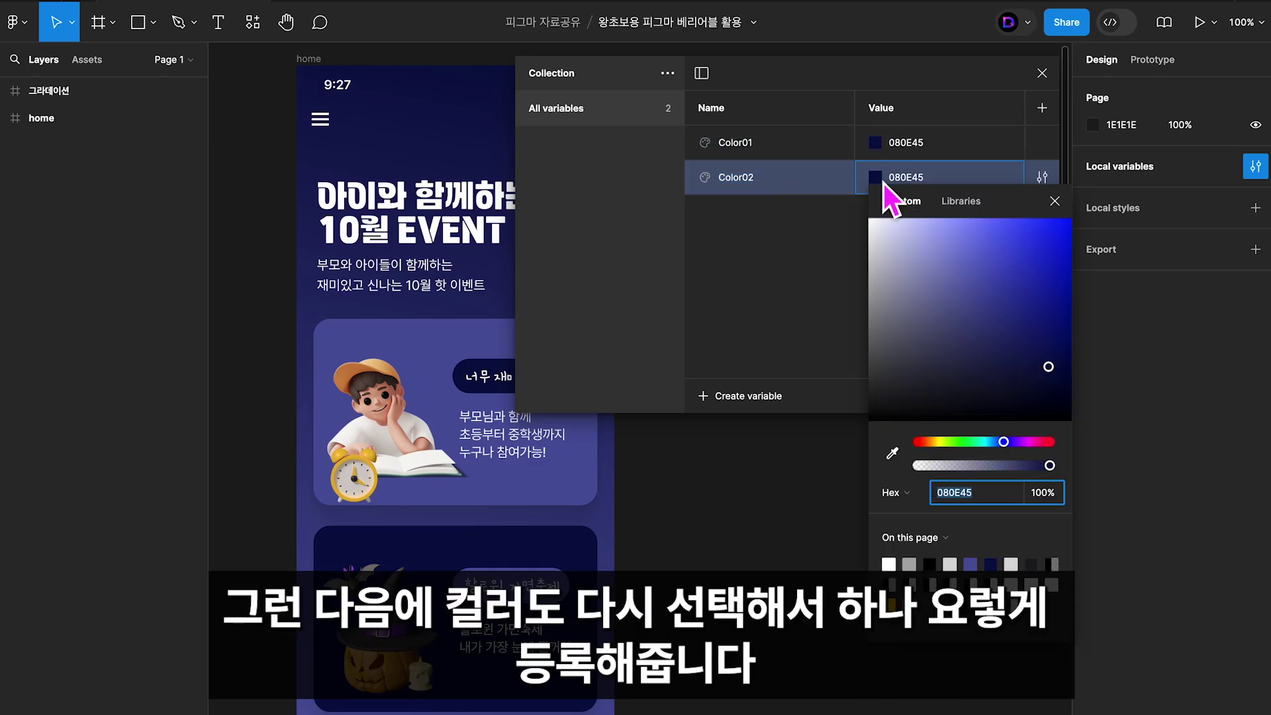
left_click(970, 563)
left_click(801, 318)
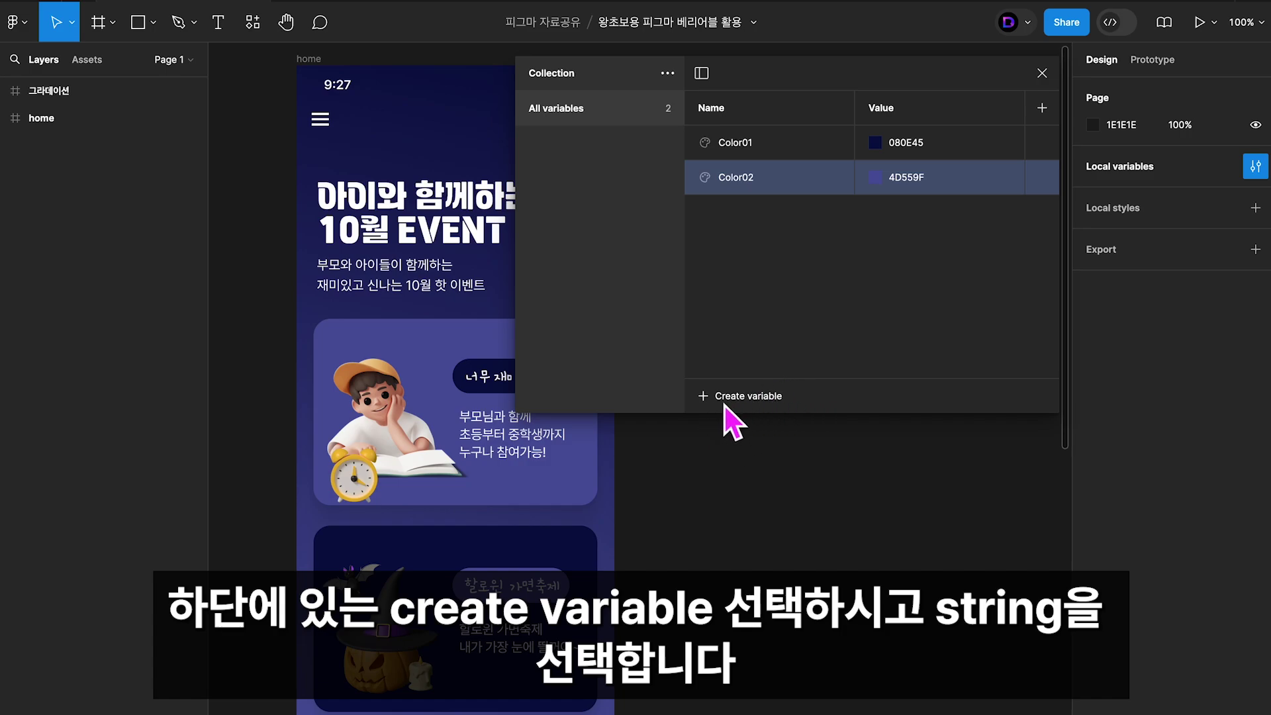
Create a string variable named family/font/title so it is grouped under family and font.
left_click(761, 401)
left_click(751, 472)
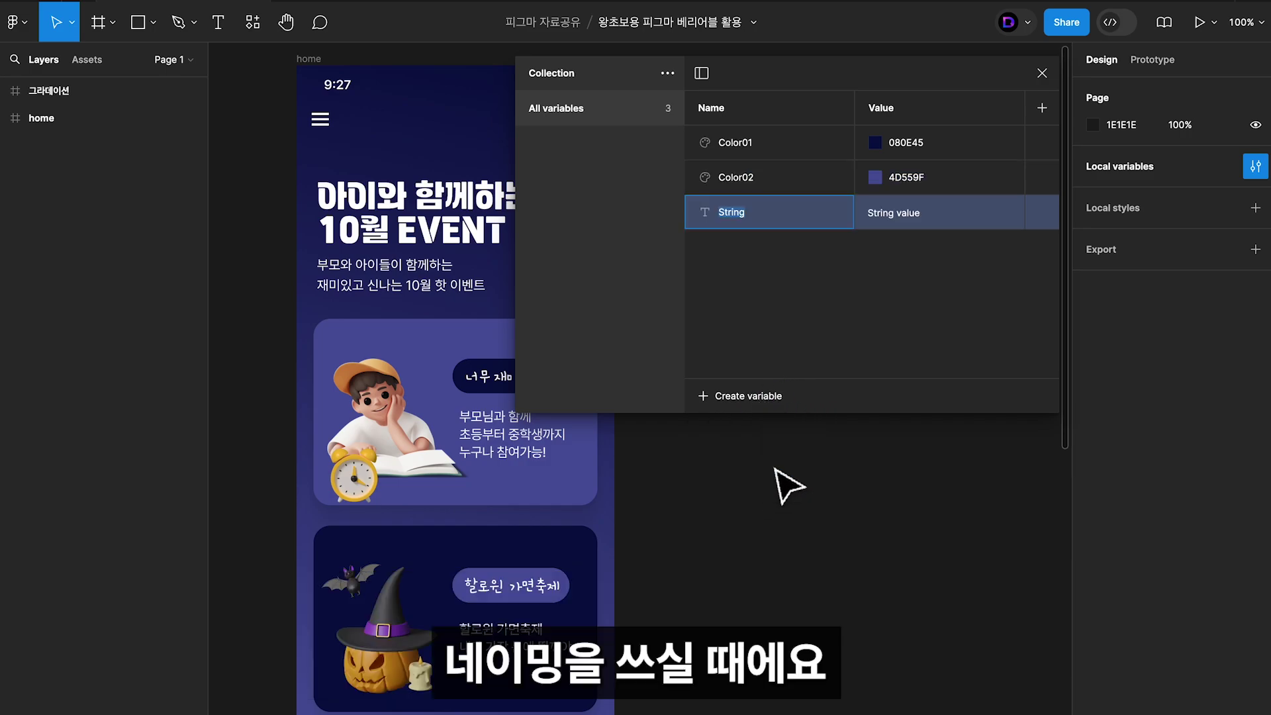
type("family/font")
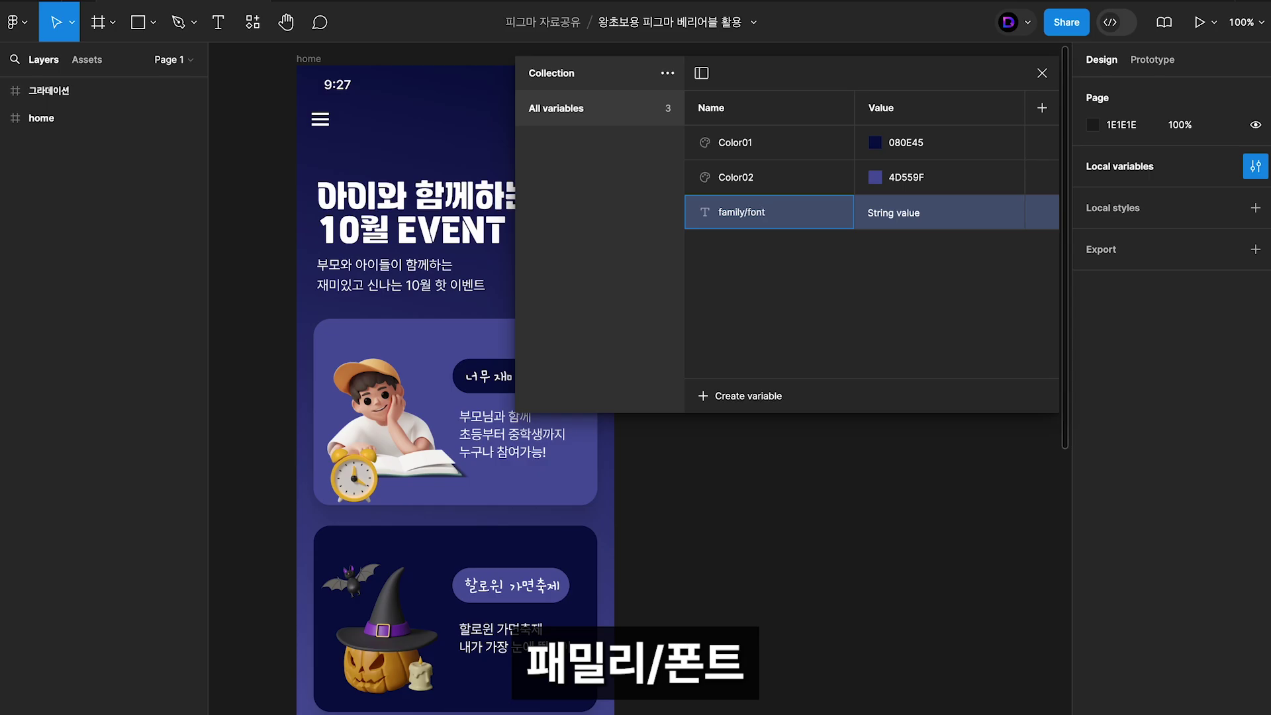
type("/")
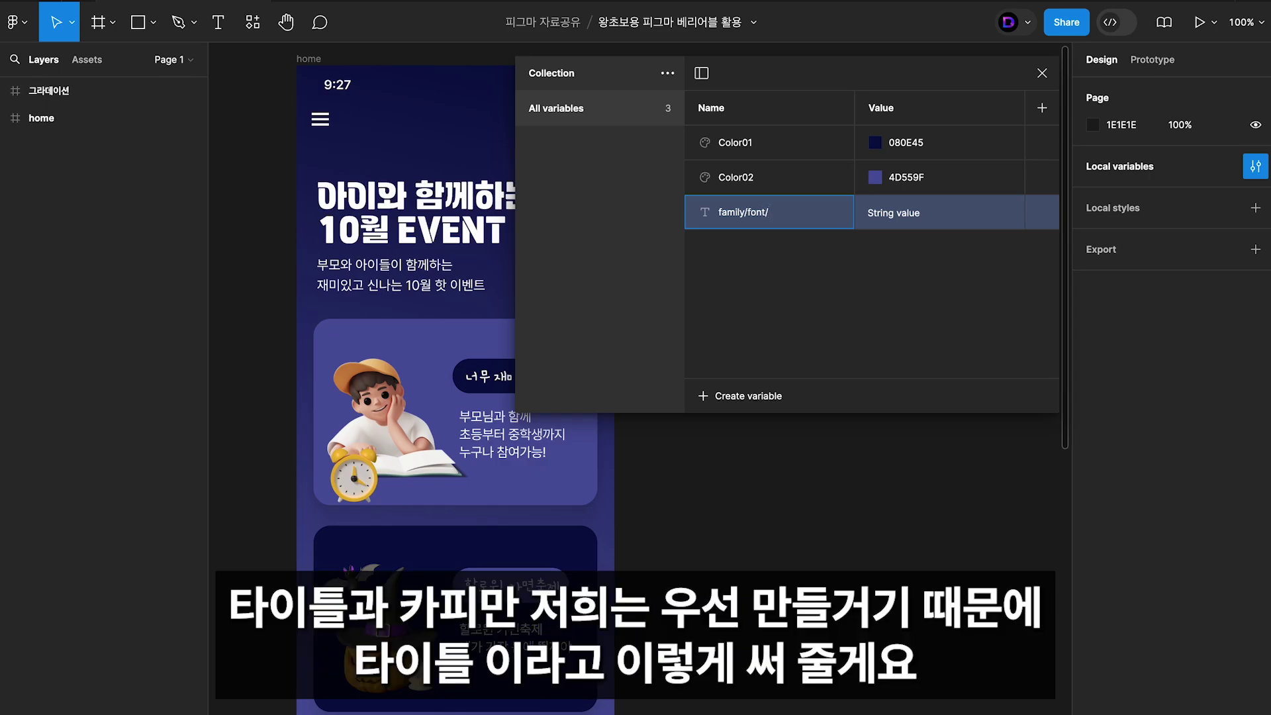
type("title")
key("Return")
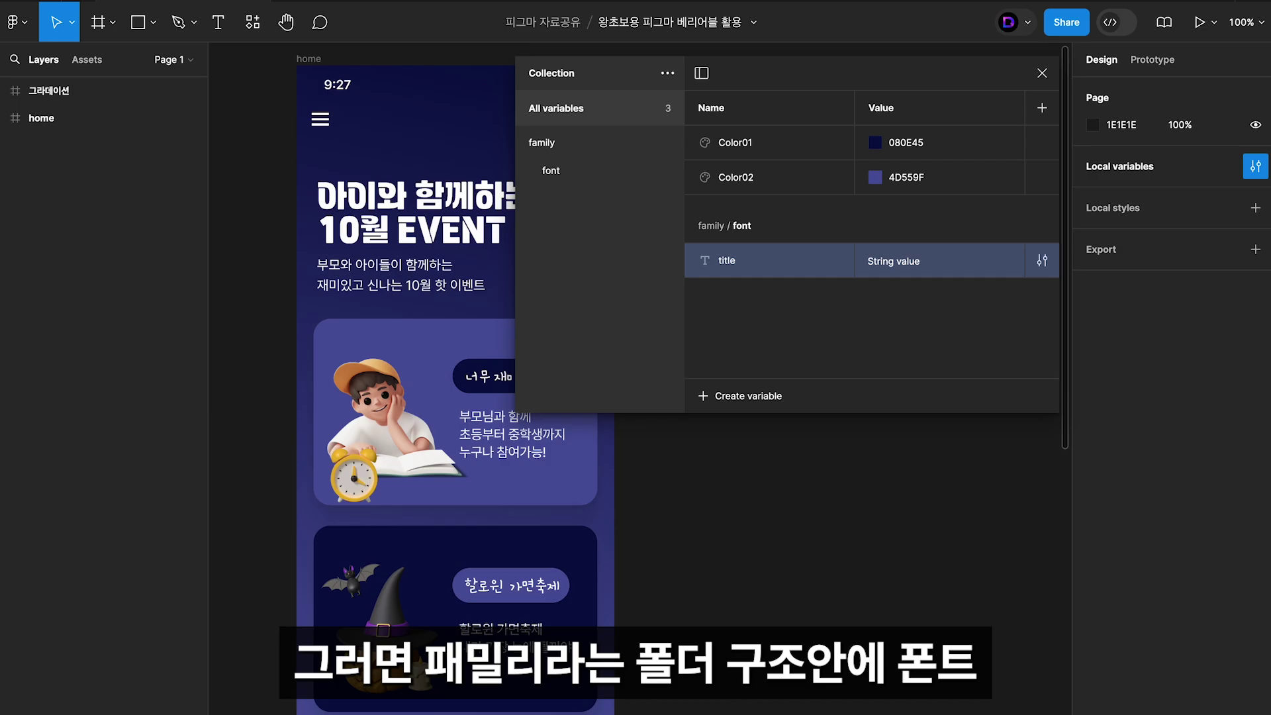
View the variables in the family group and its font subgroup, and return to the list of all variables.
left_click(555, 146)
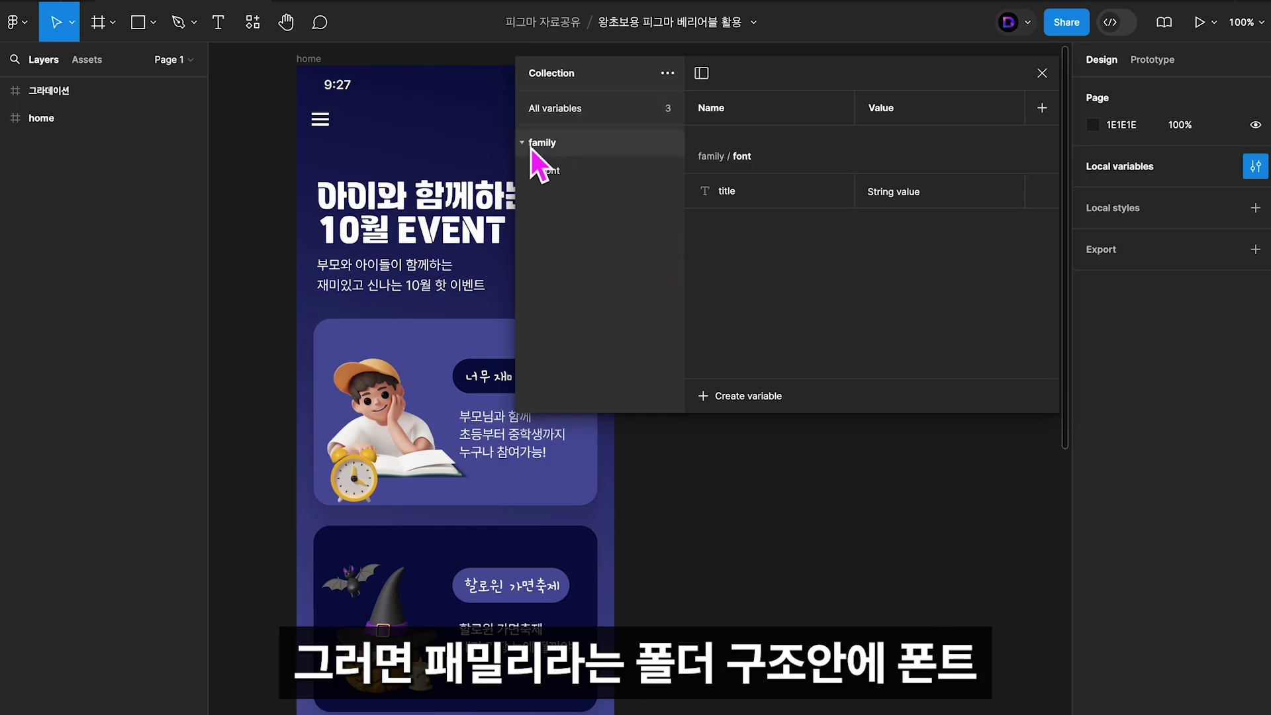
left_click(560, 172)
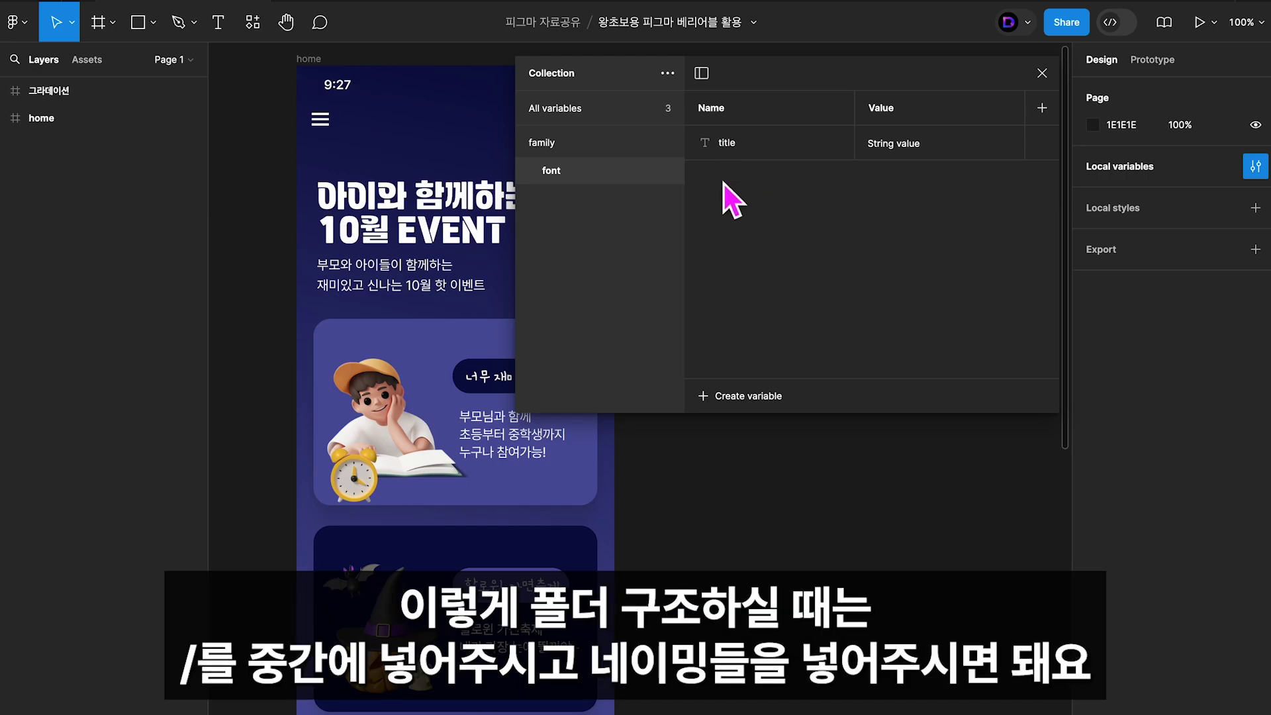
left_click(621, 107)
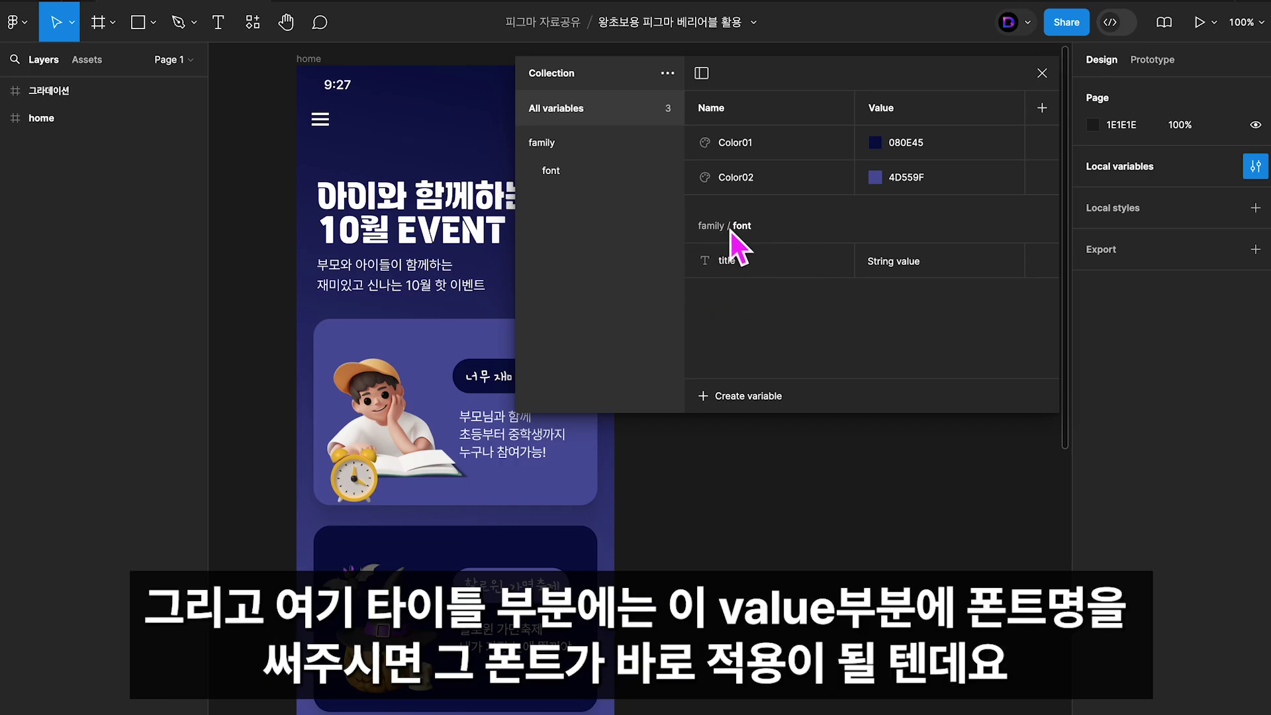
Check the subtitle text's font name in the font list and set the title variable's value to tenada.
left_click(805, 266)
left_click(904, 277)
left_click(951, 281)
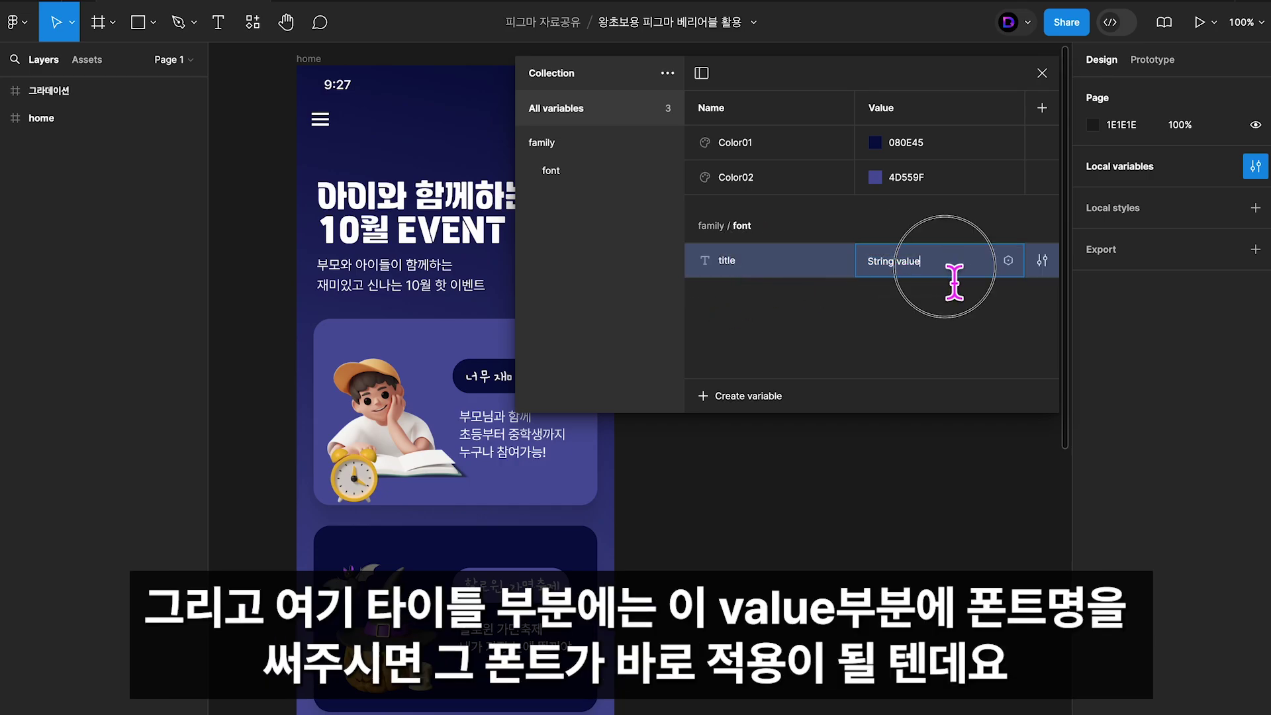
left_click(930, 276)
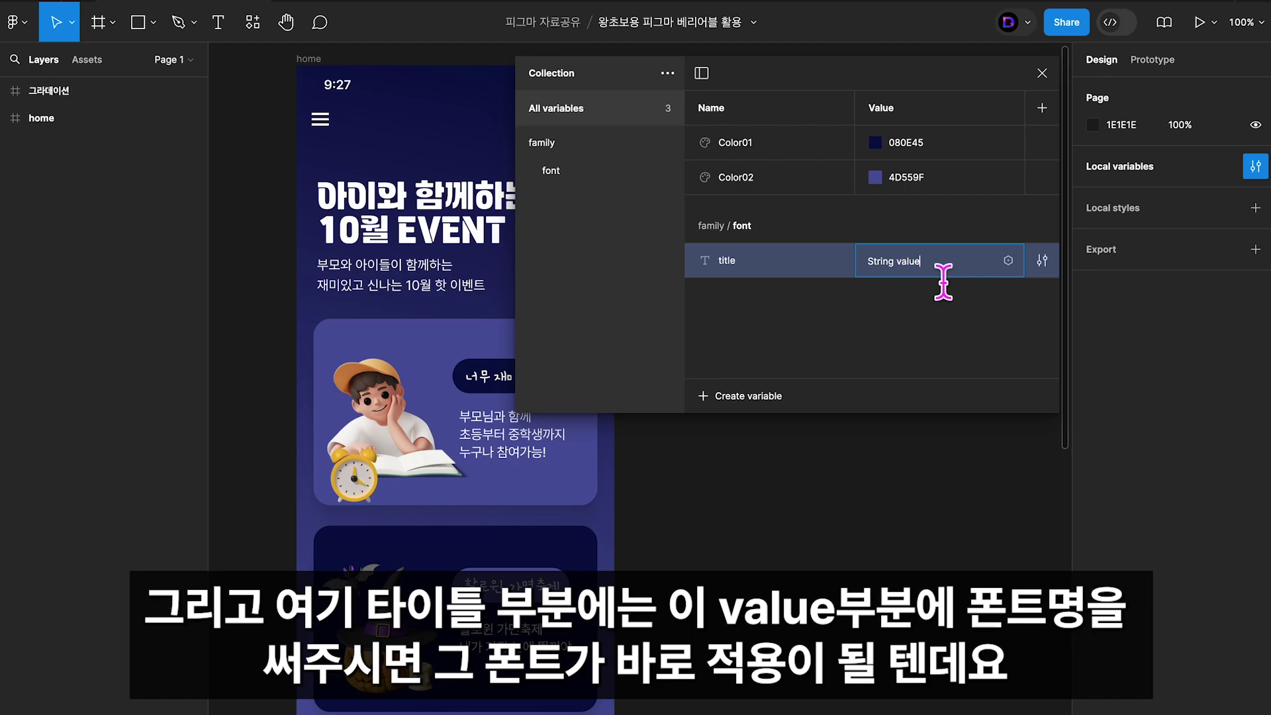
triple_click(966, 277)
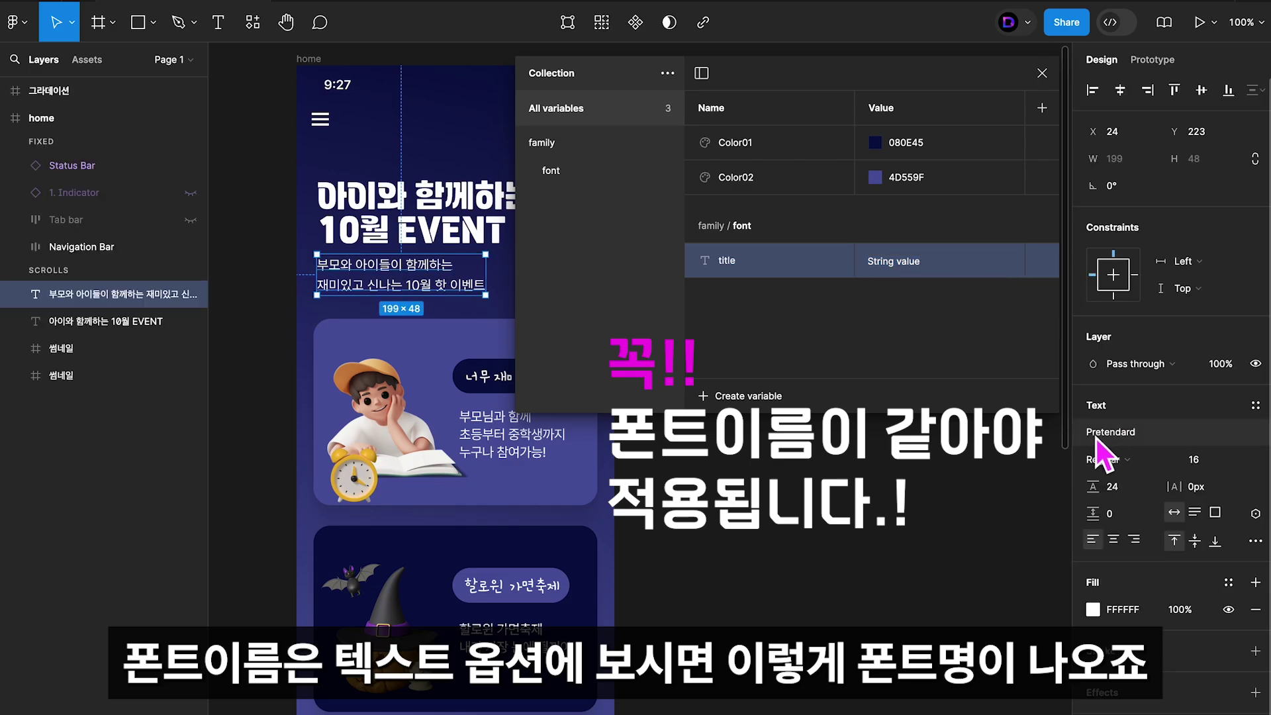
left_click(1117, 433)
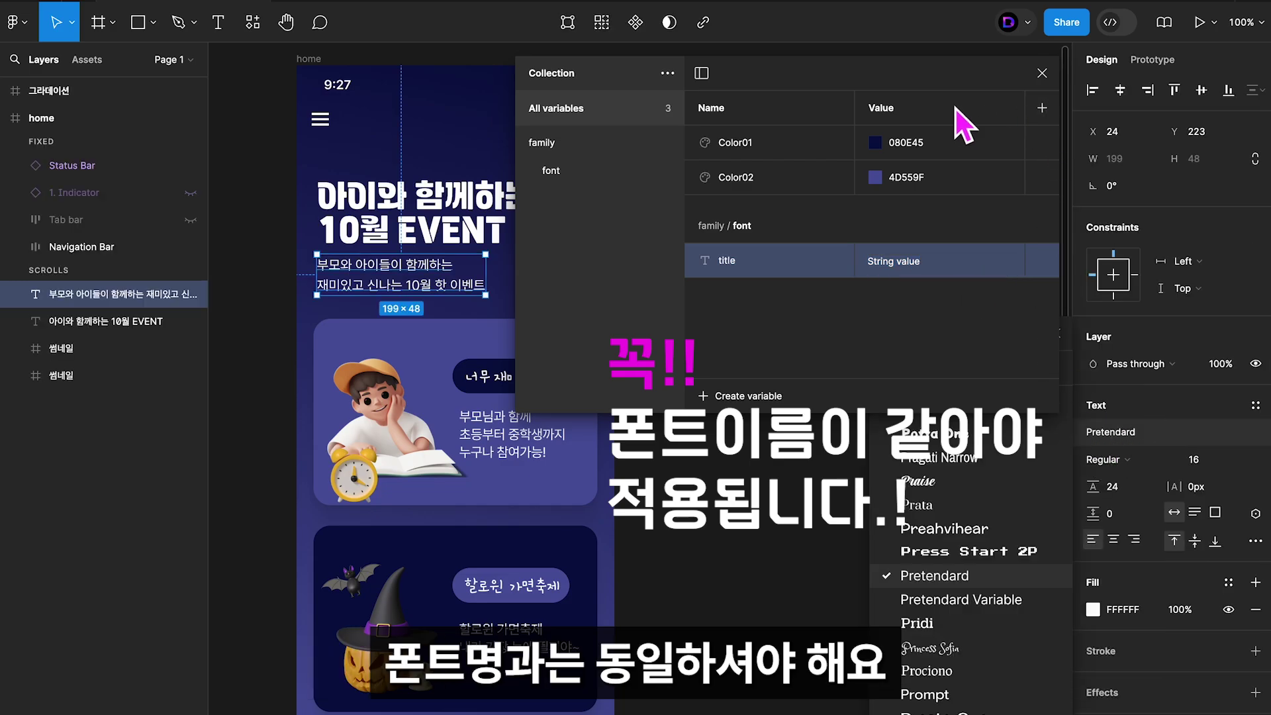
left_click_drag(920, 86, 686, 140)
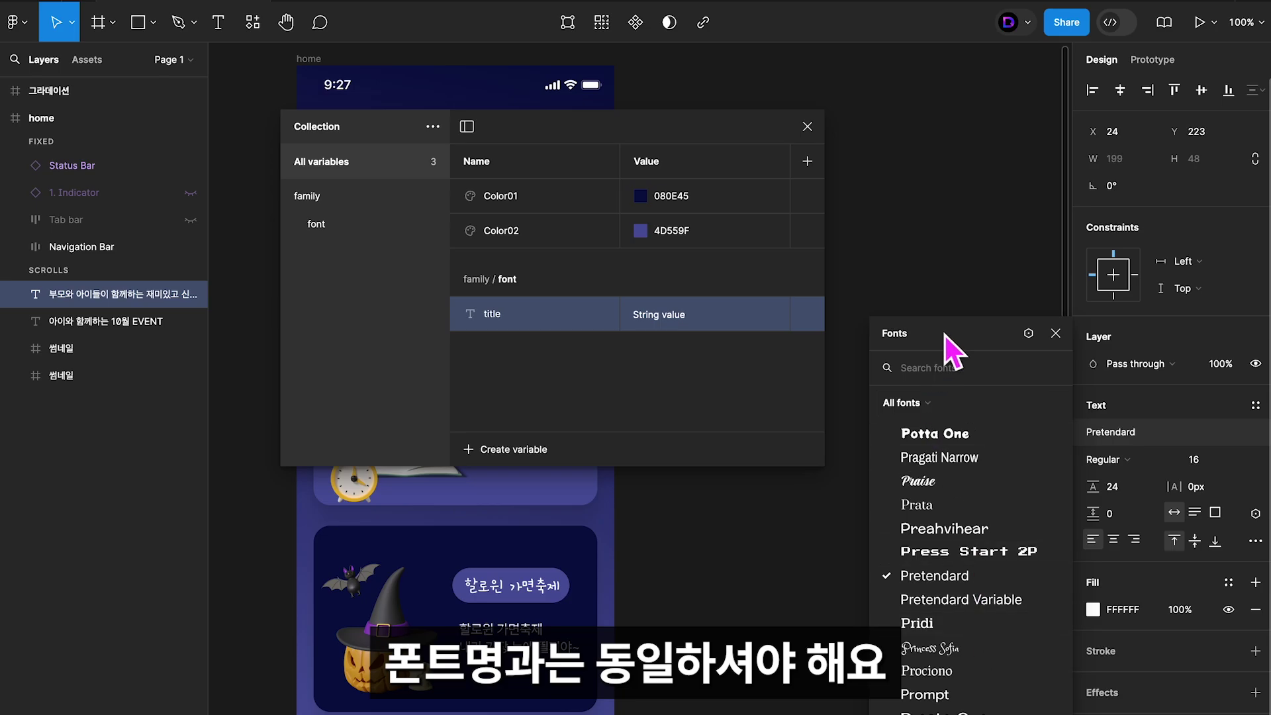
left_click_drag(945, 334, 942, 137)
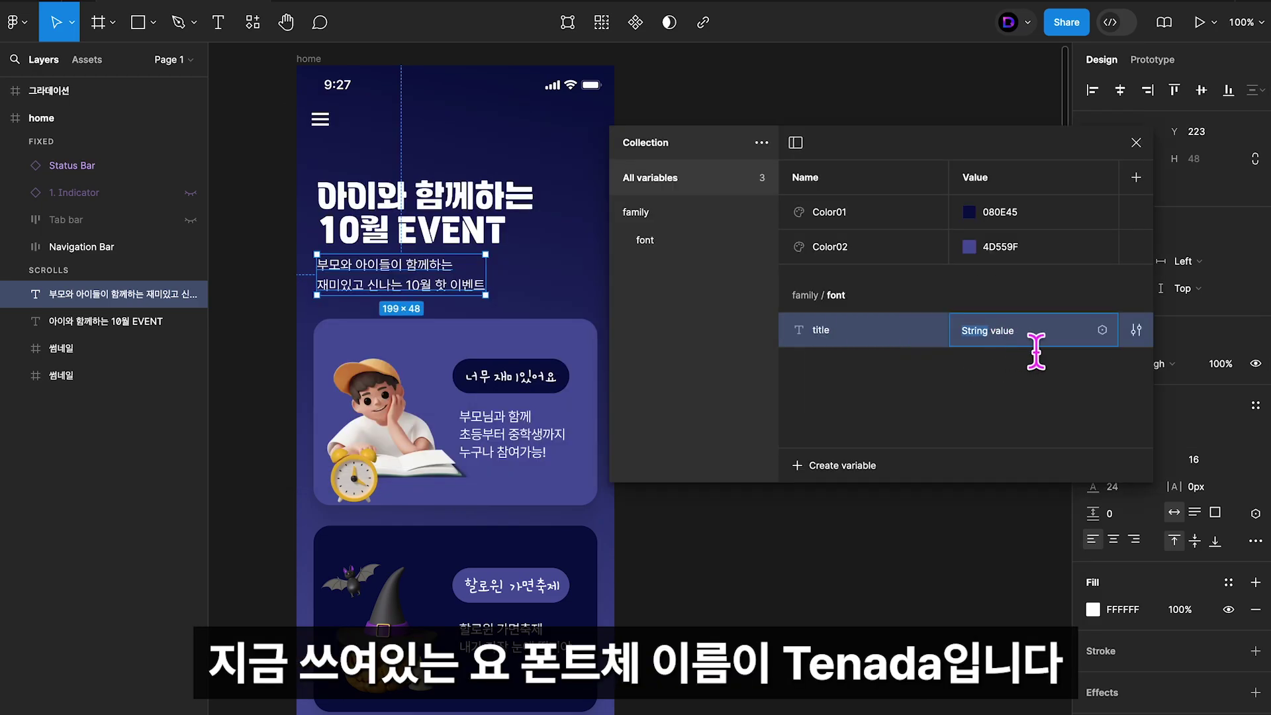
type("tenada")
key("Return")
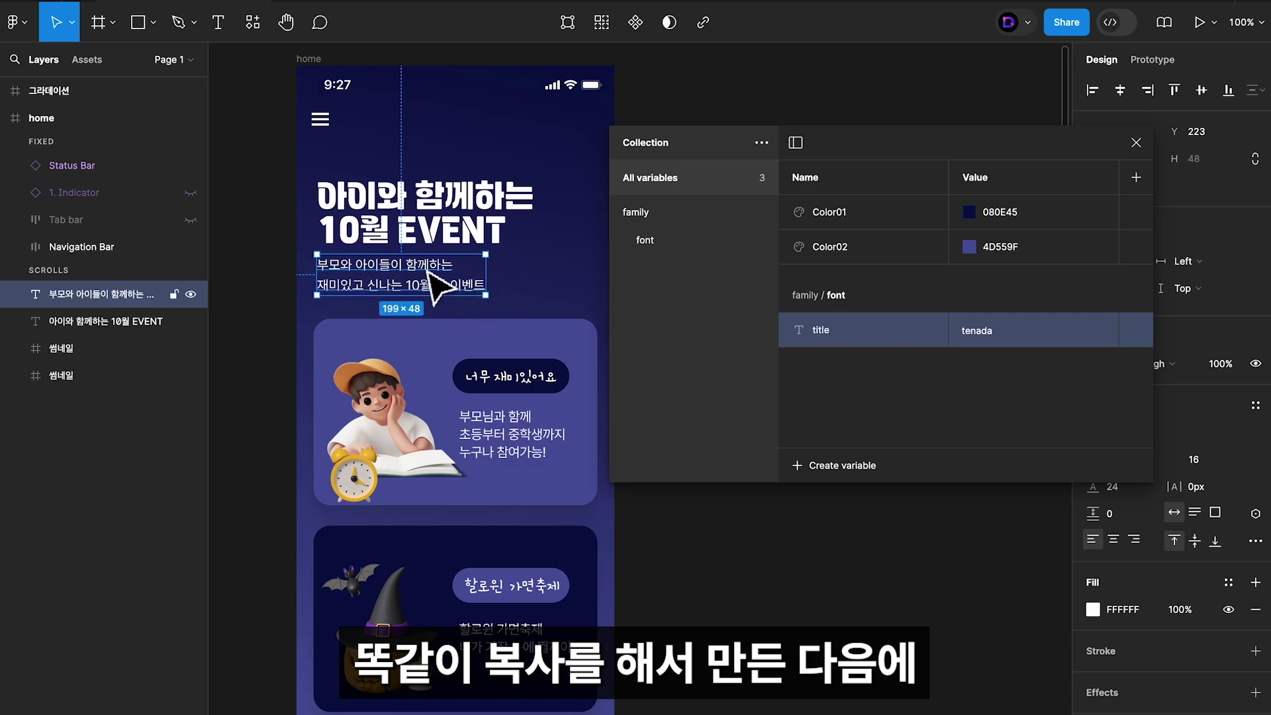
Duplicate the title variable, rename the copy as copy and set its value to pretendard.
right_click(872, 329)
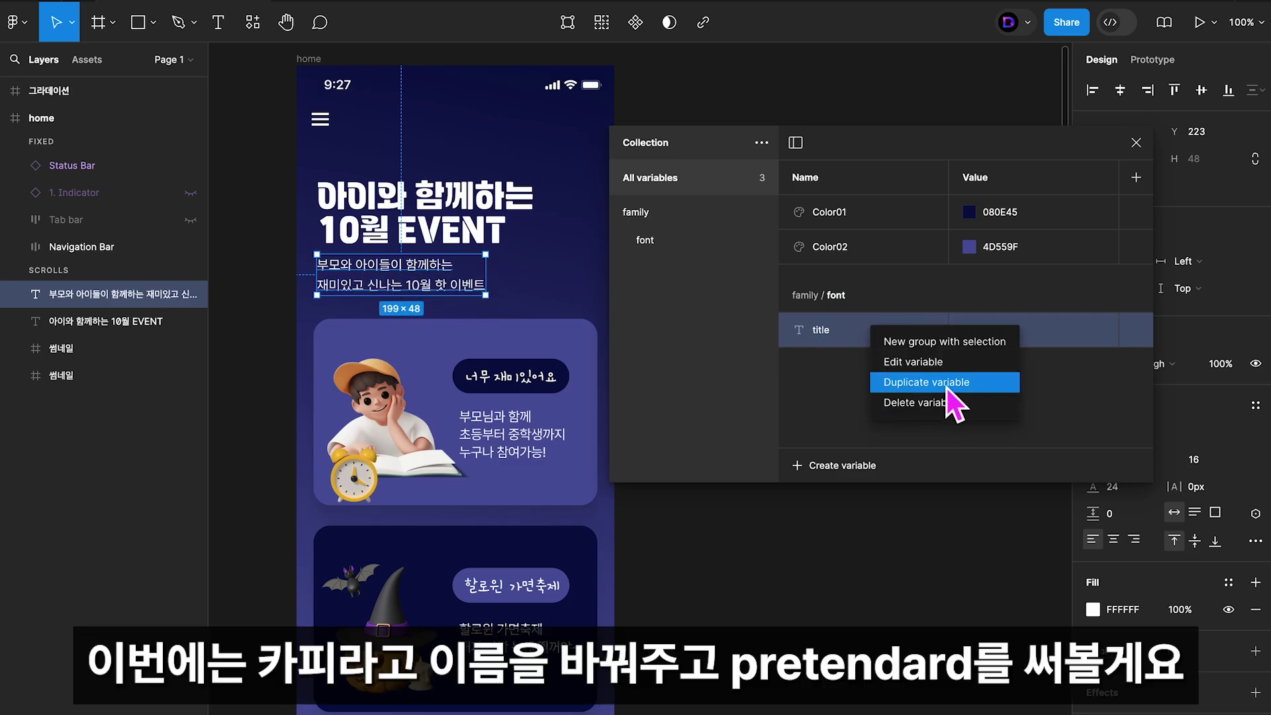
left_click(947, 388)
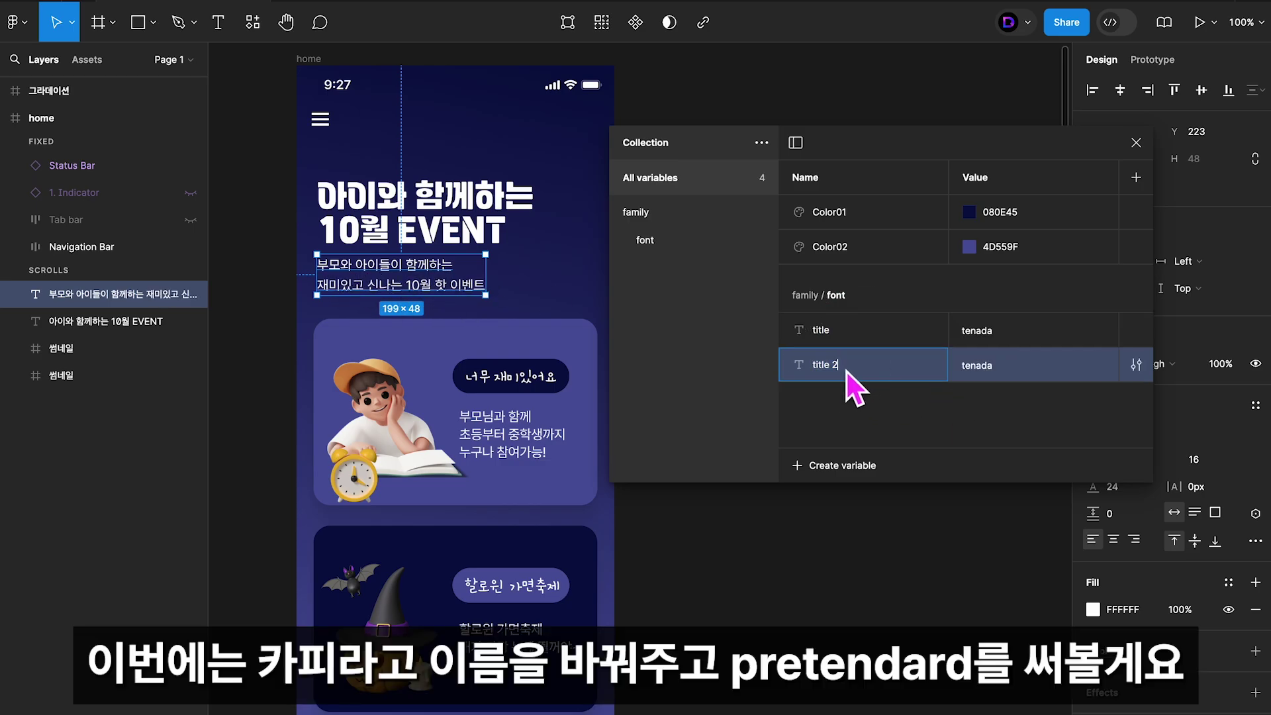
key("ctrl+a")
type("copy")
double_click(995, 374)
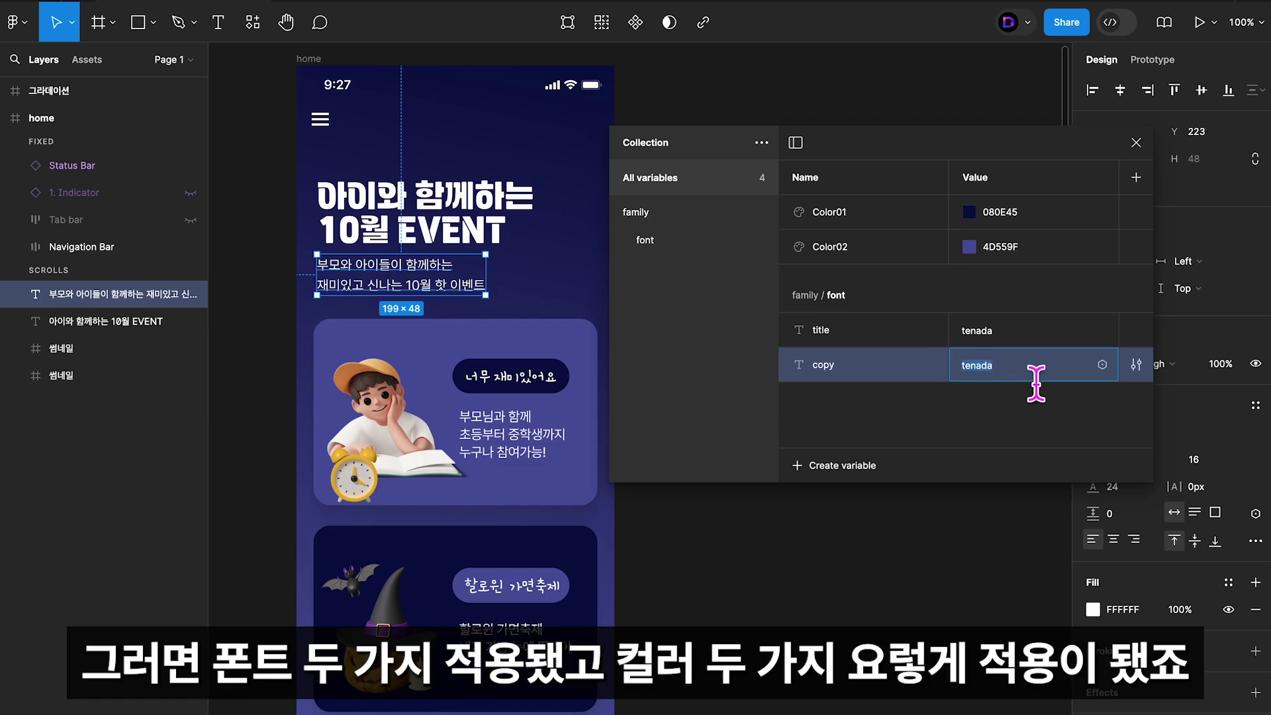
type("pretendard")
key("Return")
left_click(960, 400)
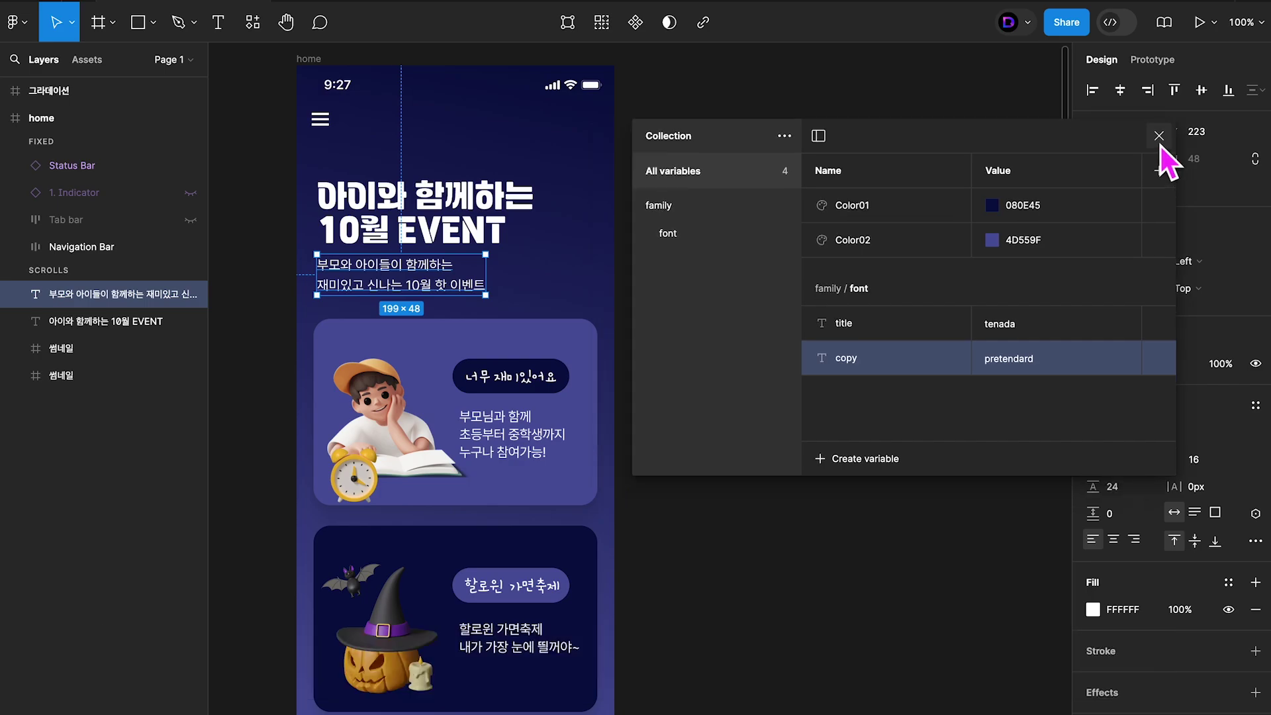
Close the variables window, detach the family/title variable from the heading text and set its font to Gmarket Sans.
left_click(1164, 125)
left_click(832, 125)
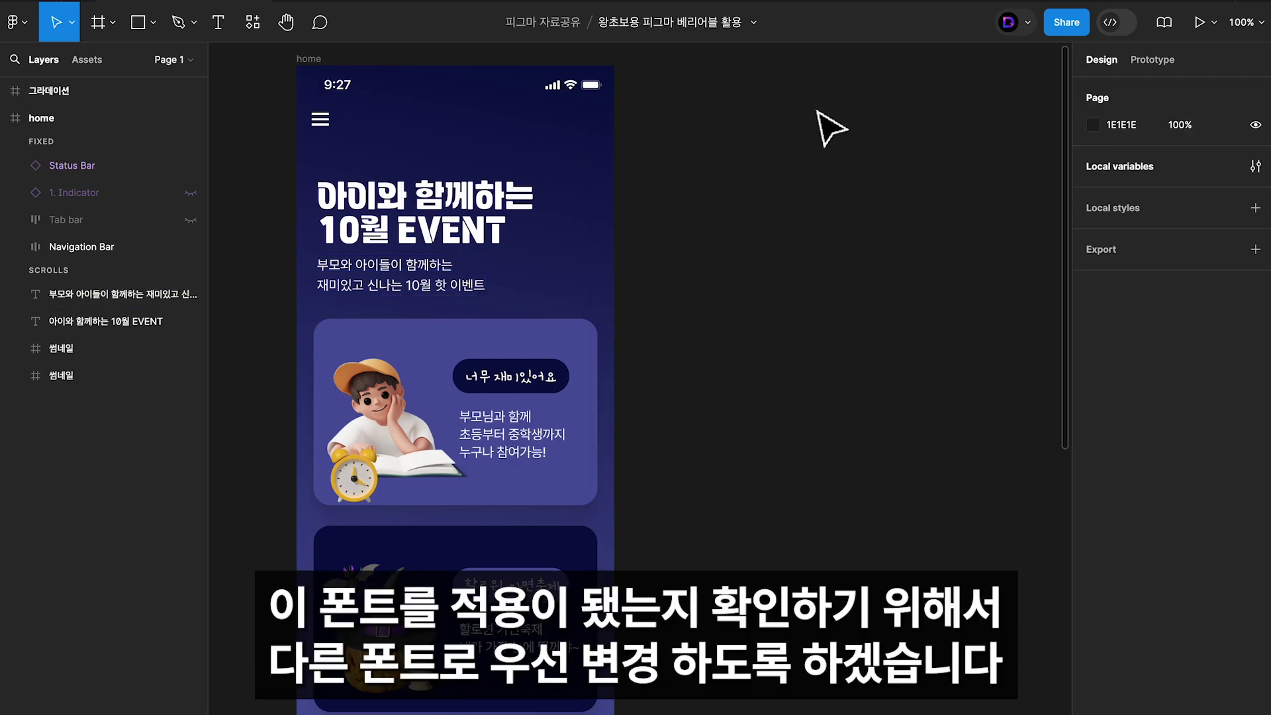
left_click(530, 238)
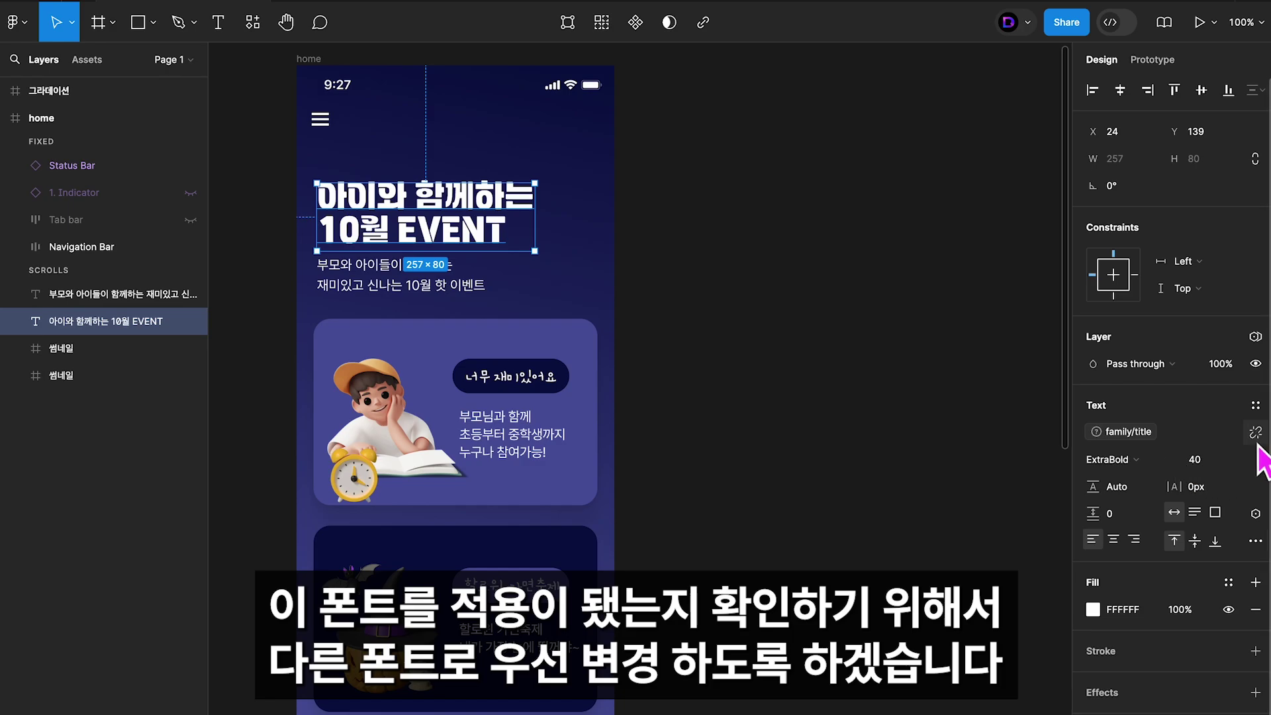
left_click(1255, 431)
left_click(1129, 431)
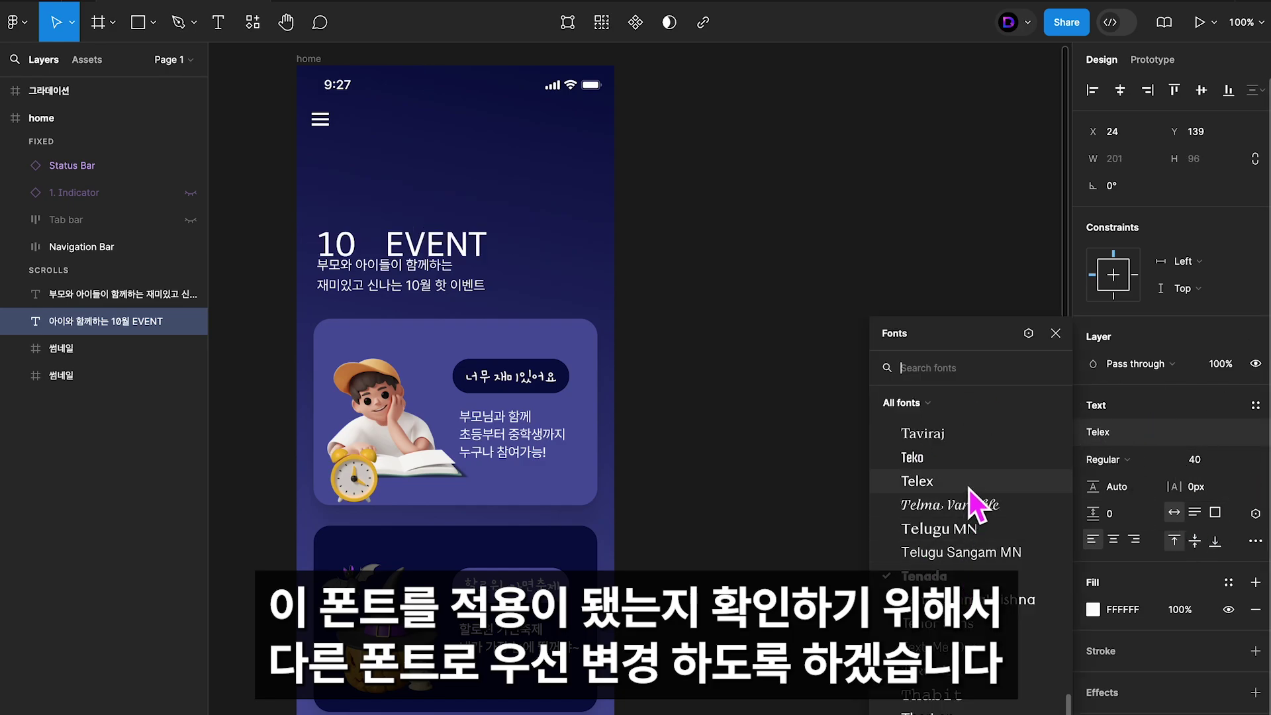
type("g")
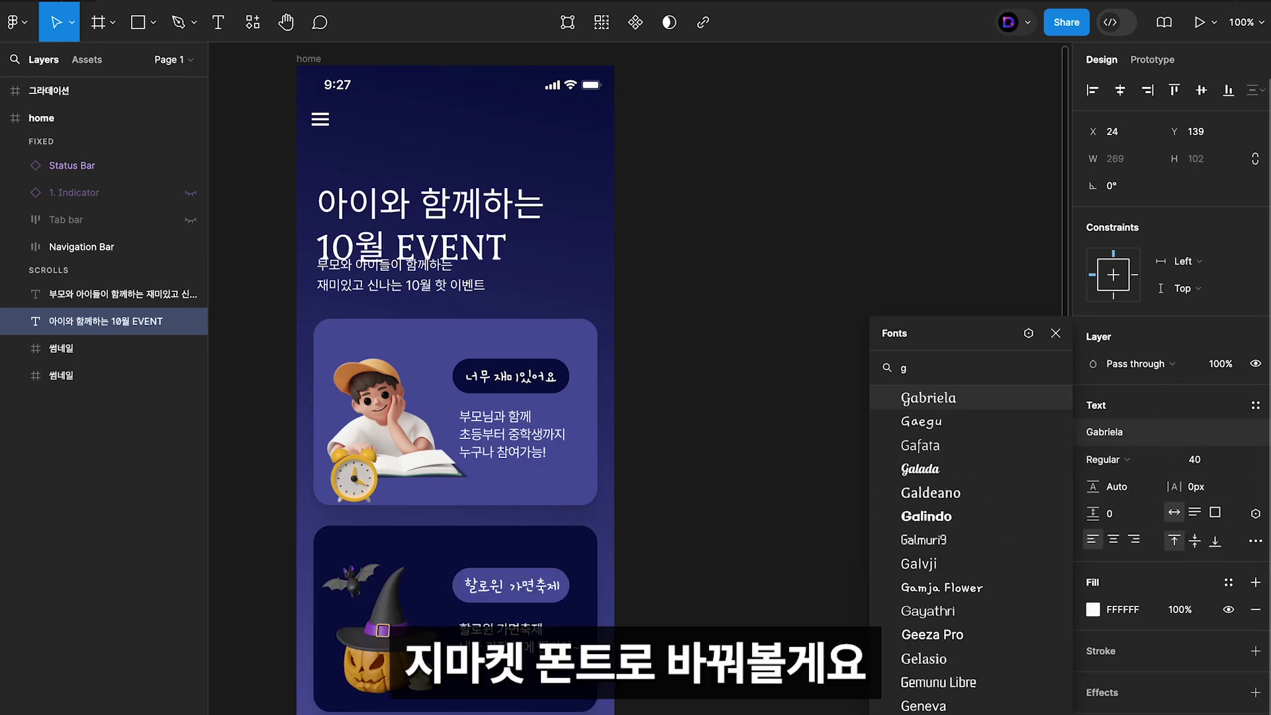
type("ma")
left_click(938, 400)
left_click(549, 277)
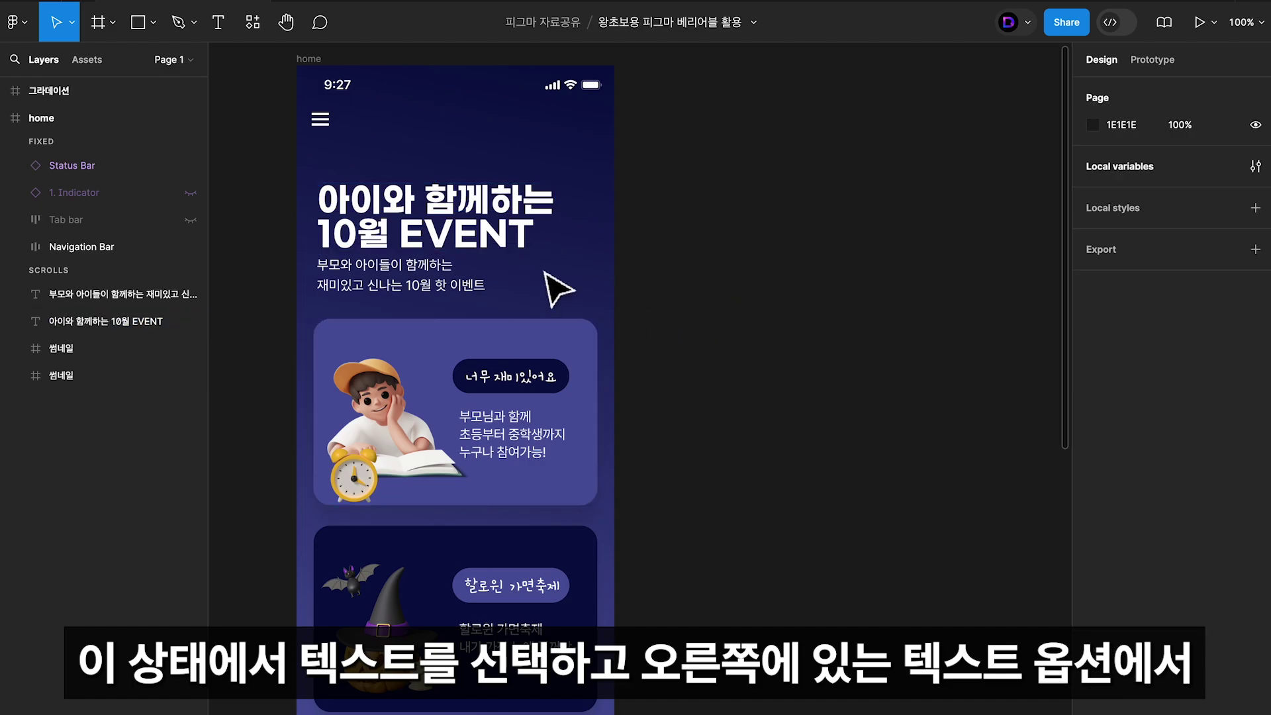
Apply the family/font title variable to the font of the heading text.
left_click(435, 218)
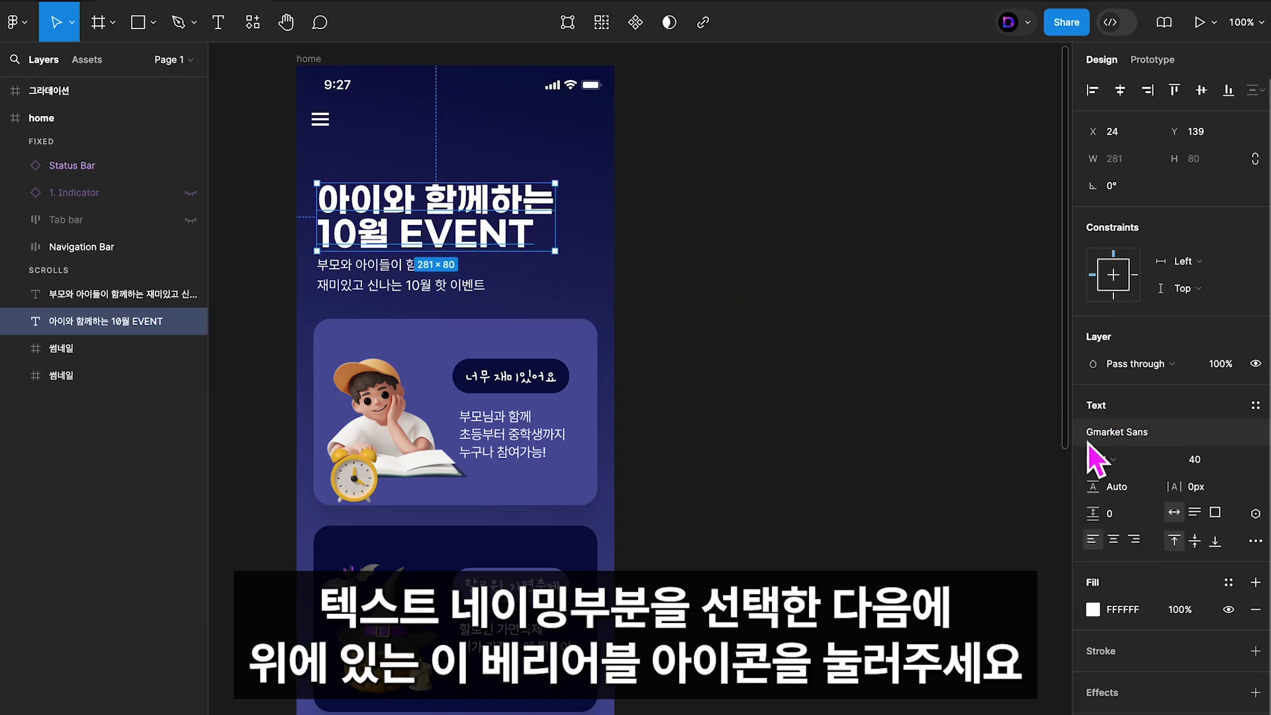
left_click(1118, 440)
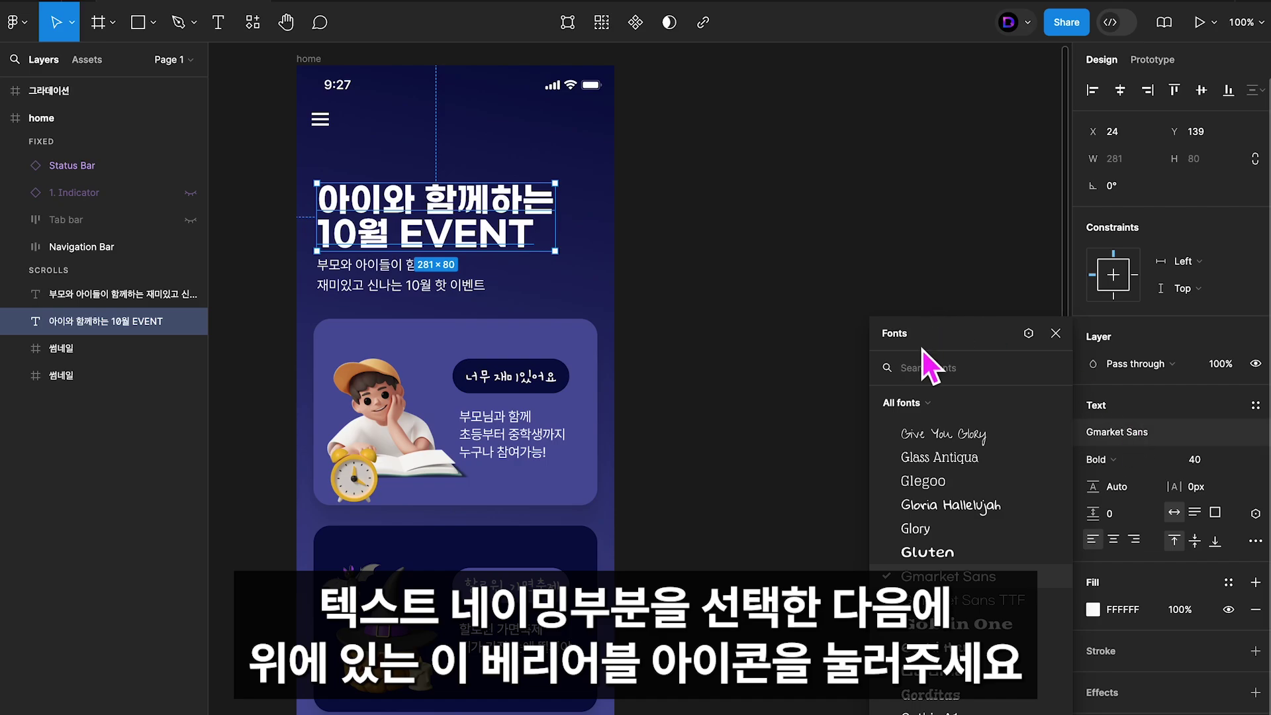
left_click(1028, 333)
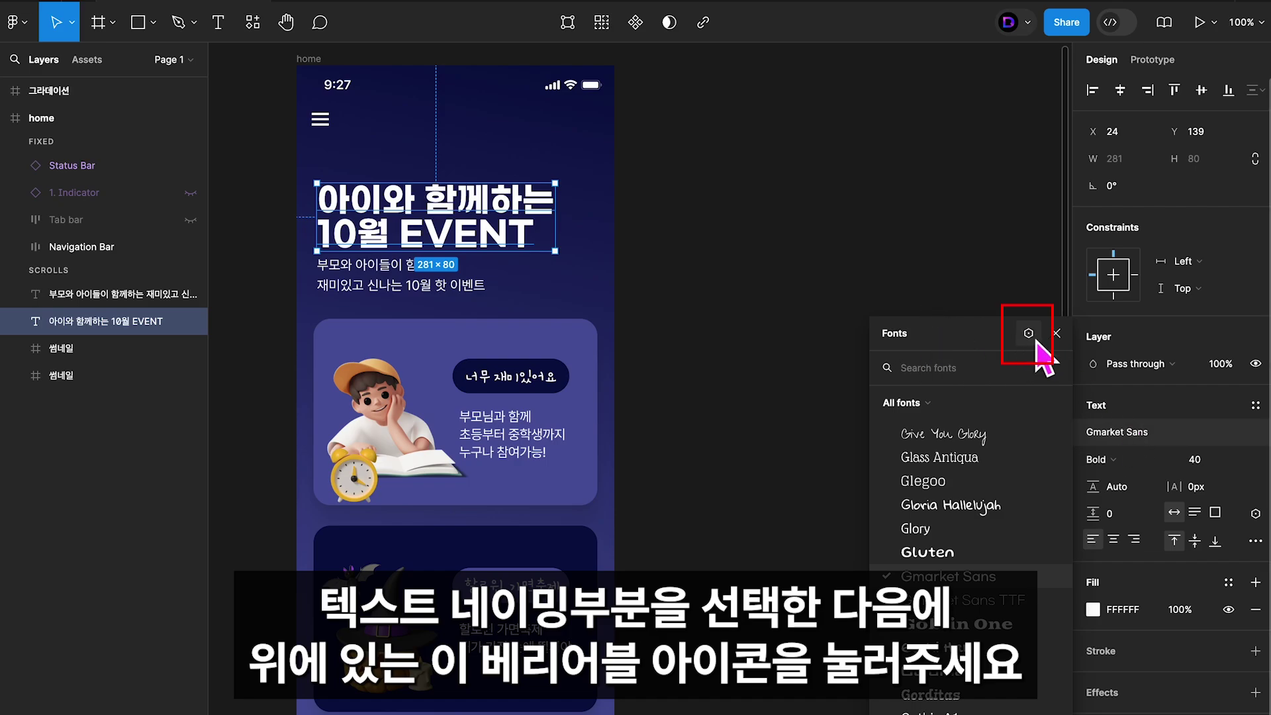
left_click(1025, 336)
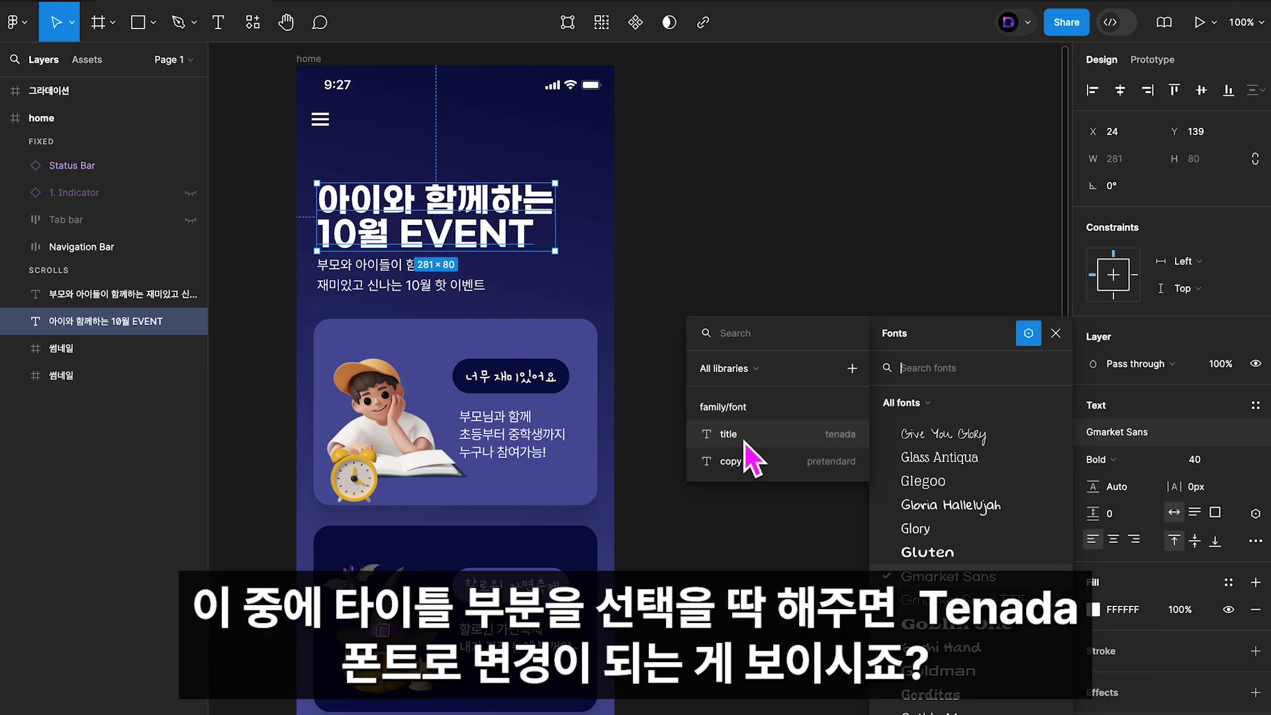
left_click(744, 440)
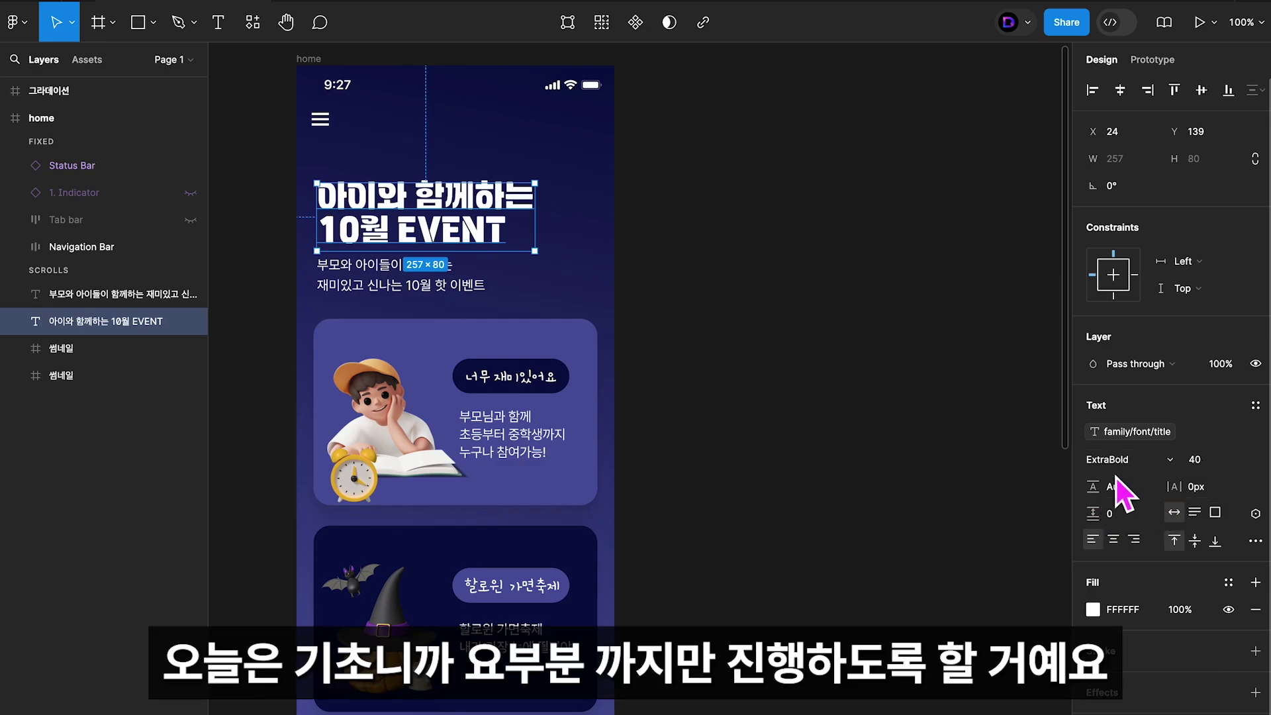
Apply the family/font copy variable to the font of the subtitle text below the heading, and deselect it.
left_click(372, 283)
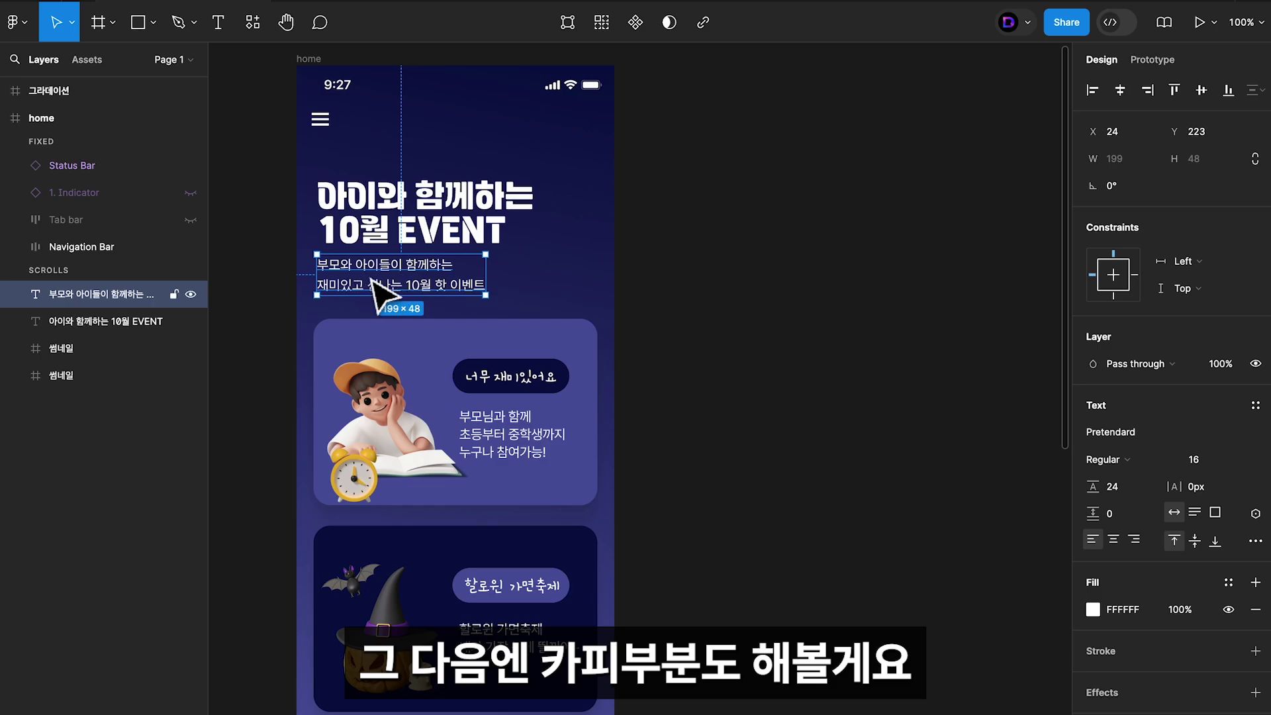
left_click(1123, 447)
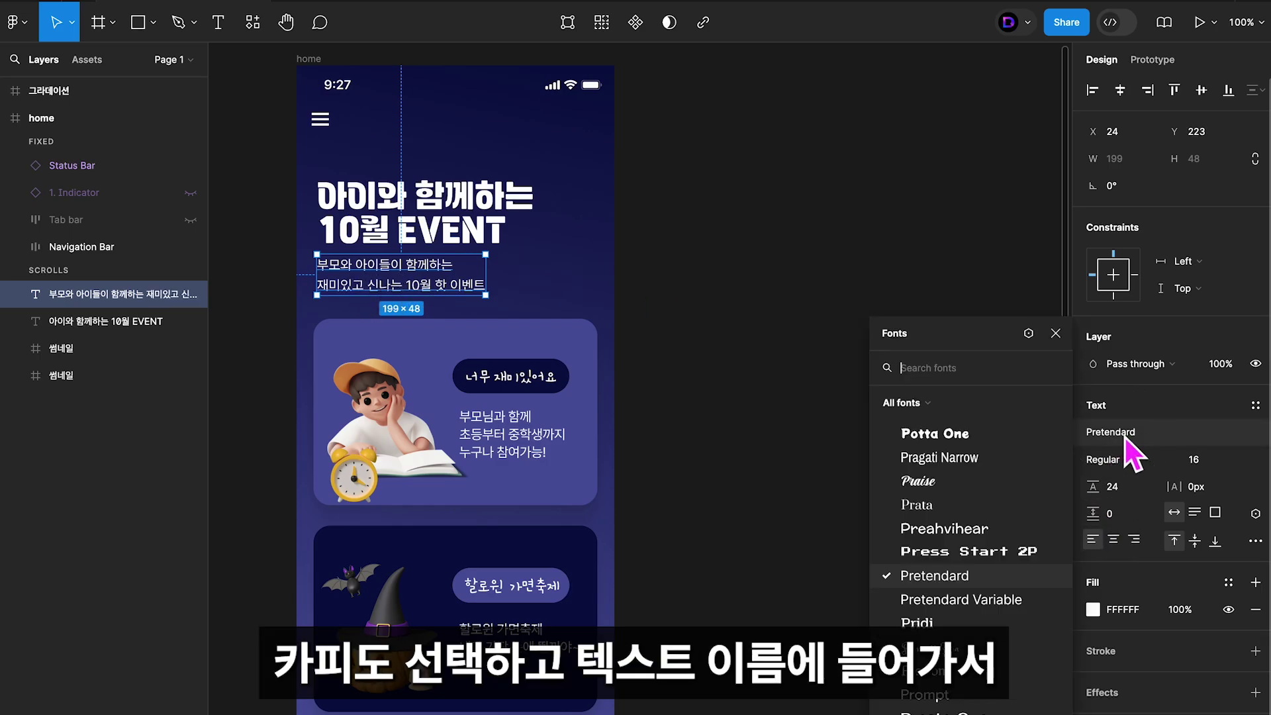
left_click(935, 433)
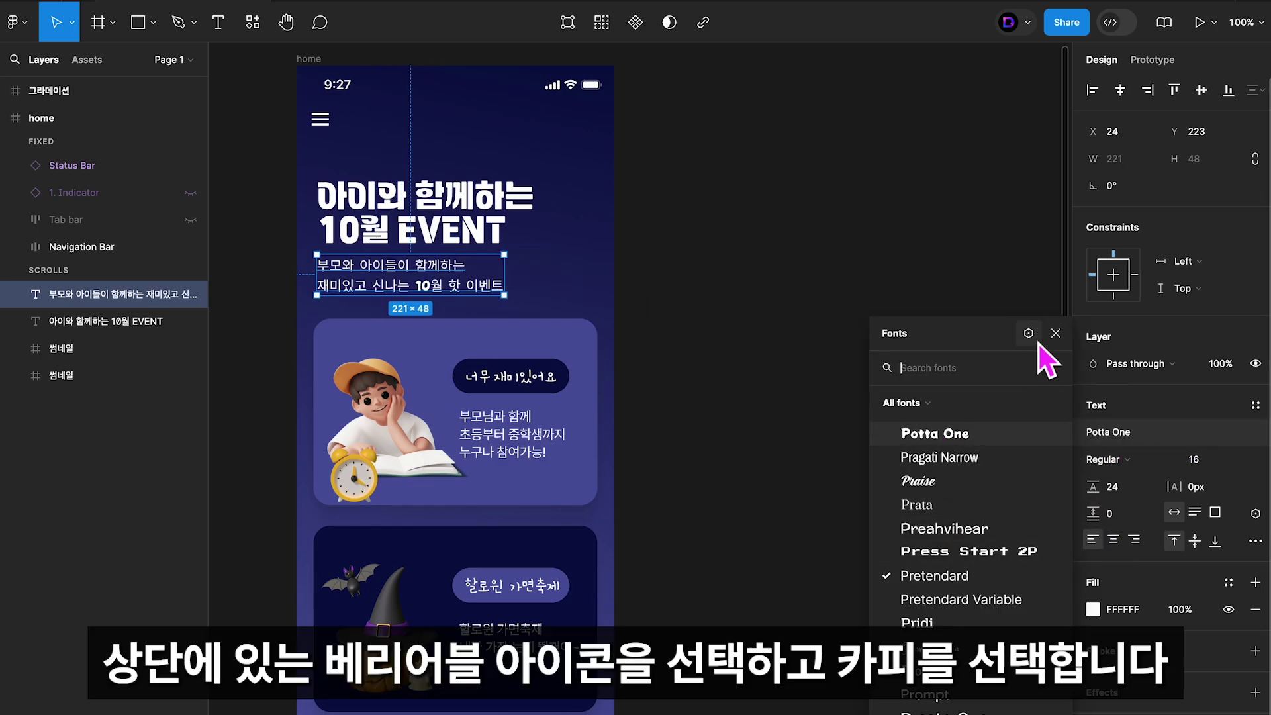
left_click(1032, 341)
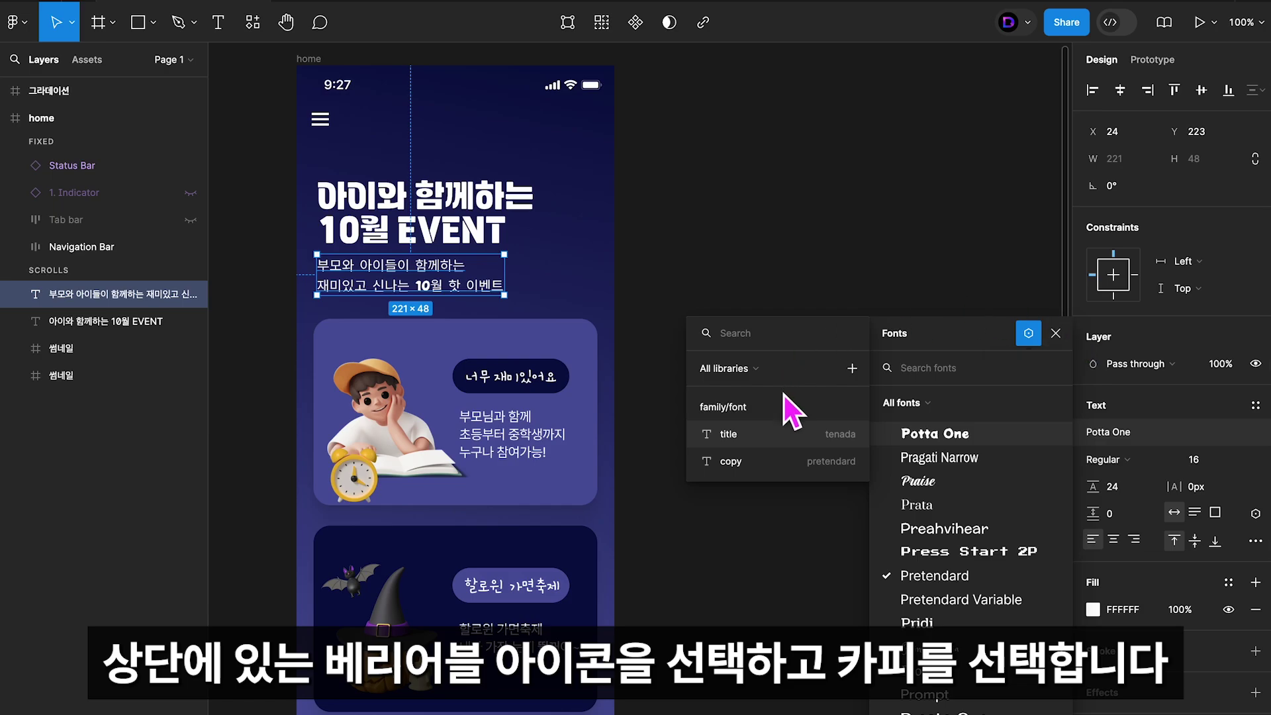
left_click(731, 462)
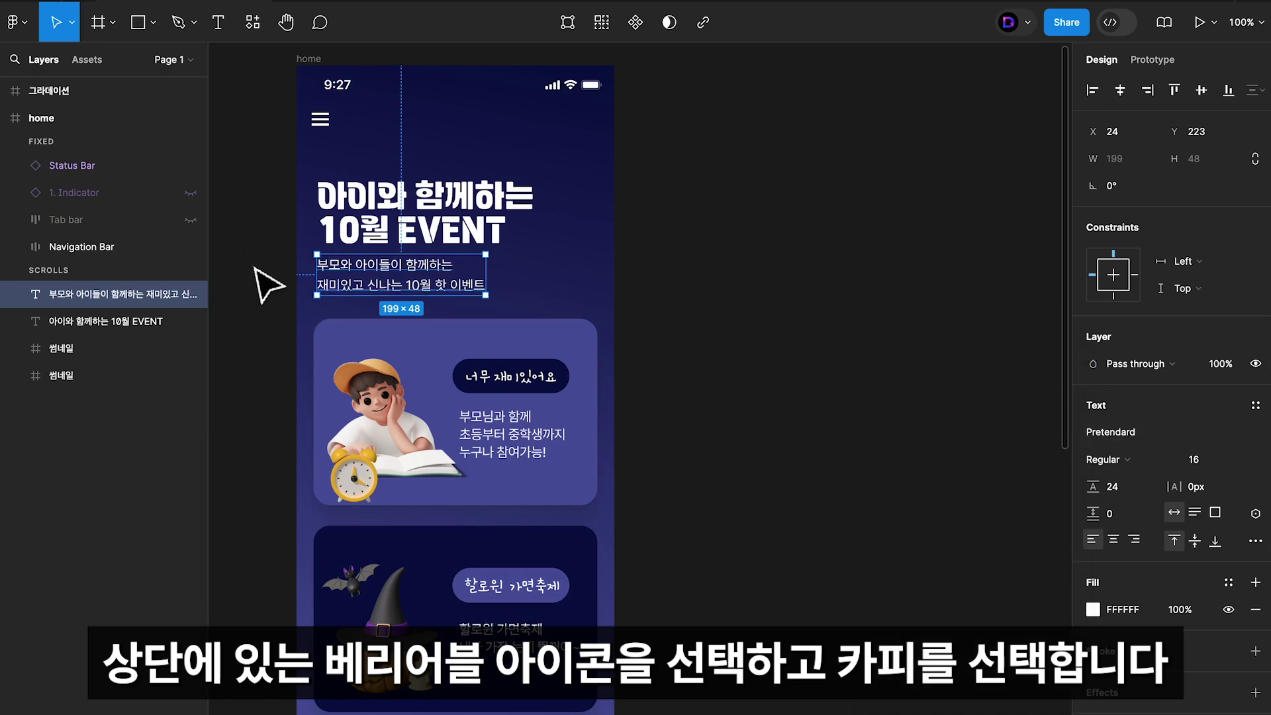
left_click(792, 216)
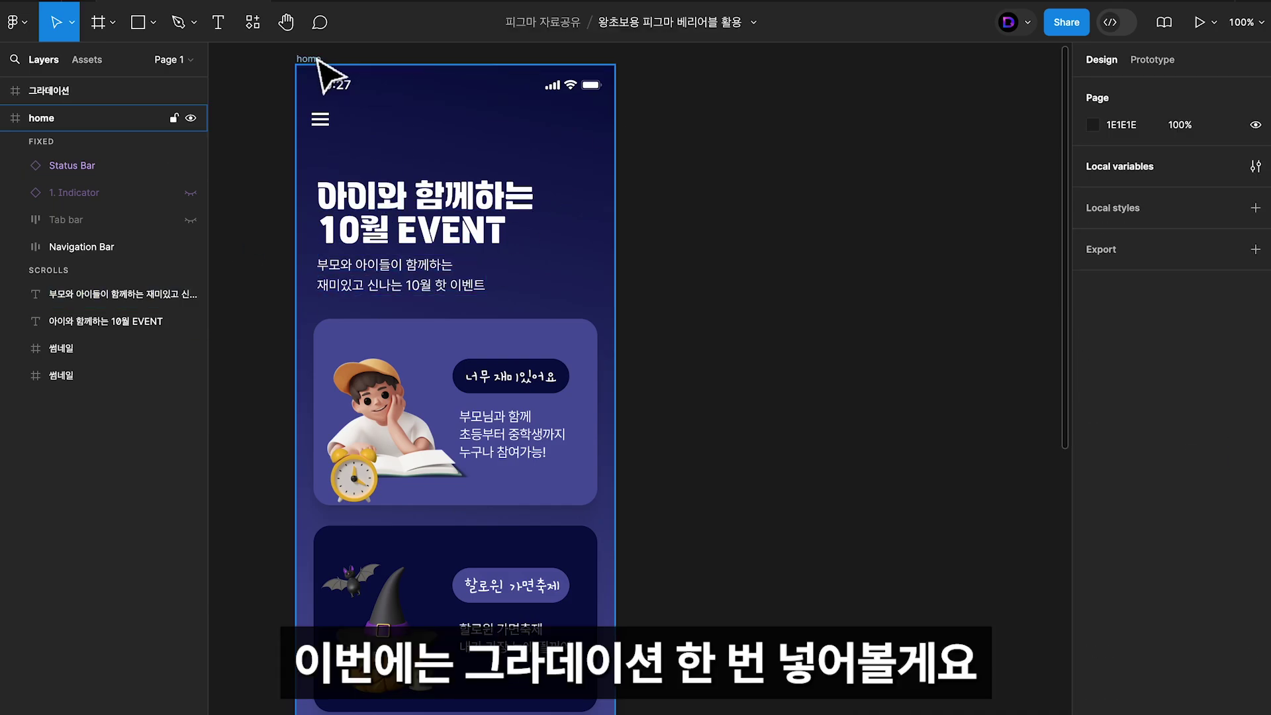
Switch the home frame's fill from a linear gradient to the solid color 080E45.
left_click(309, 59)
left_click(1093, 460)
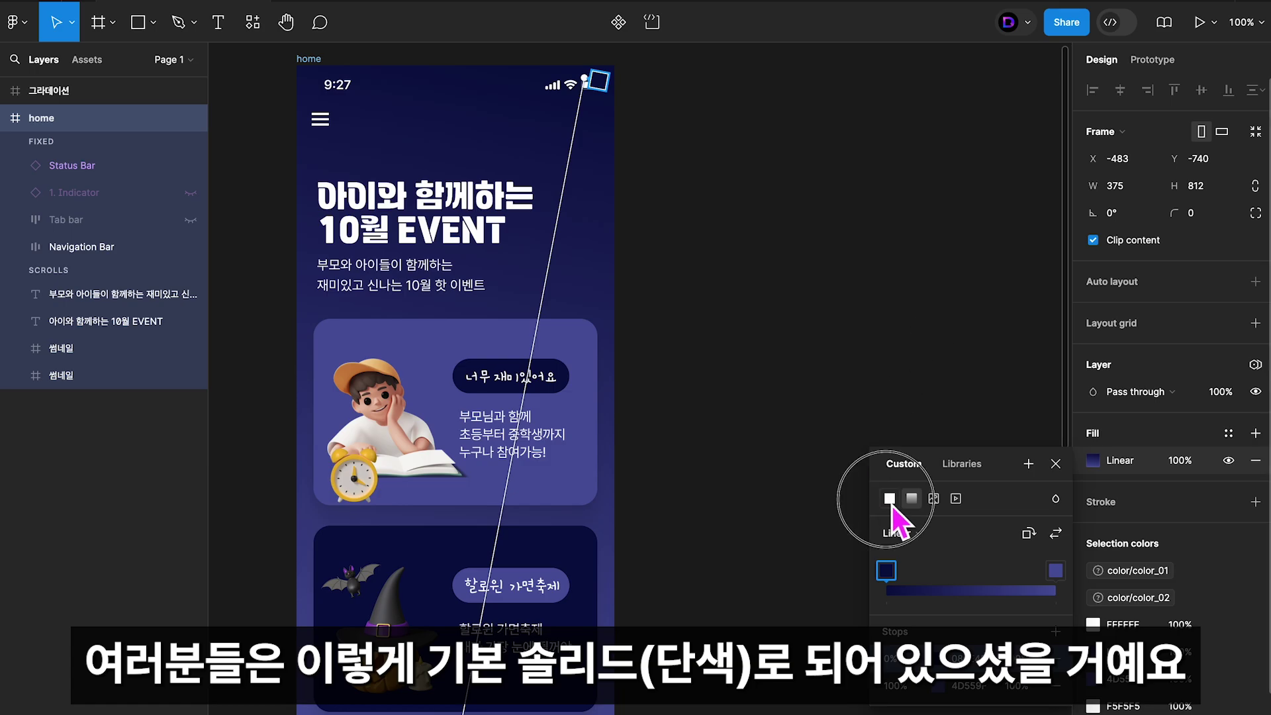
left_click(890, 499)
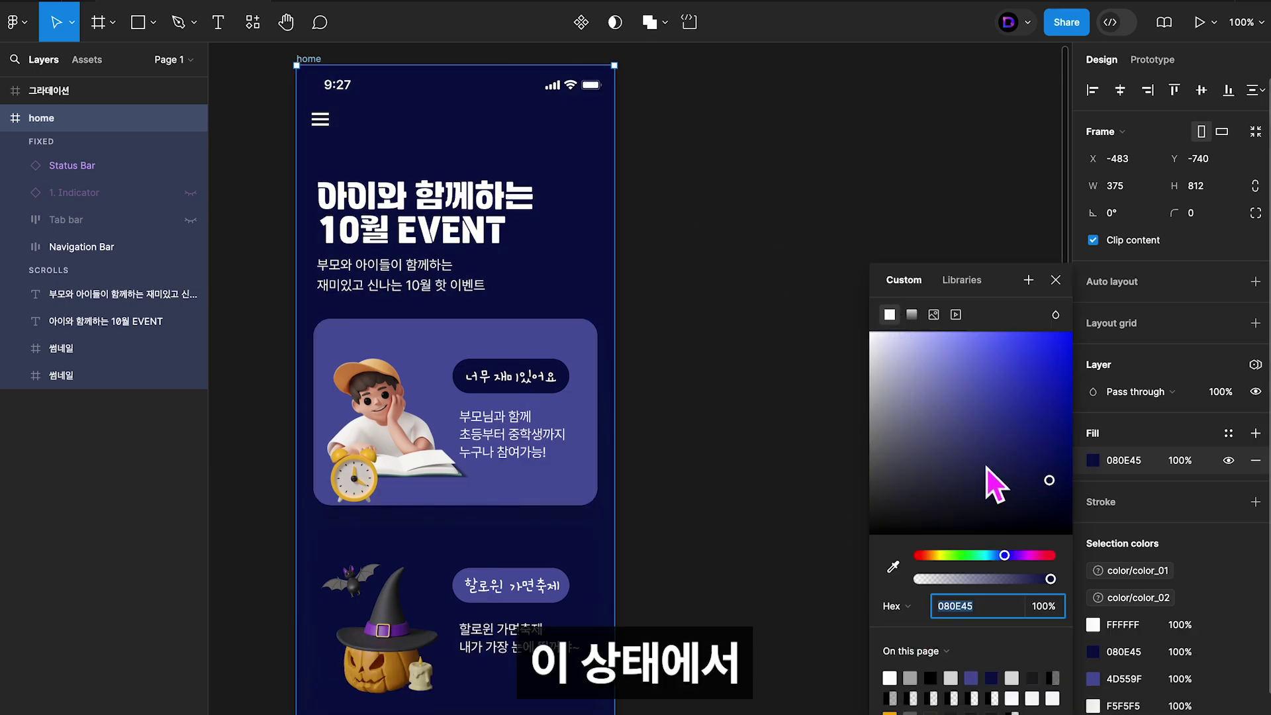
Change the home frame's solid fill to a linear gradient.
left_click(1093, 464)
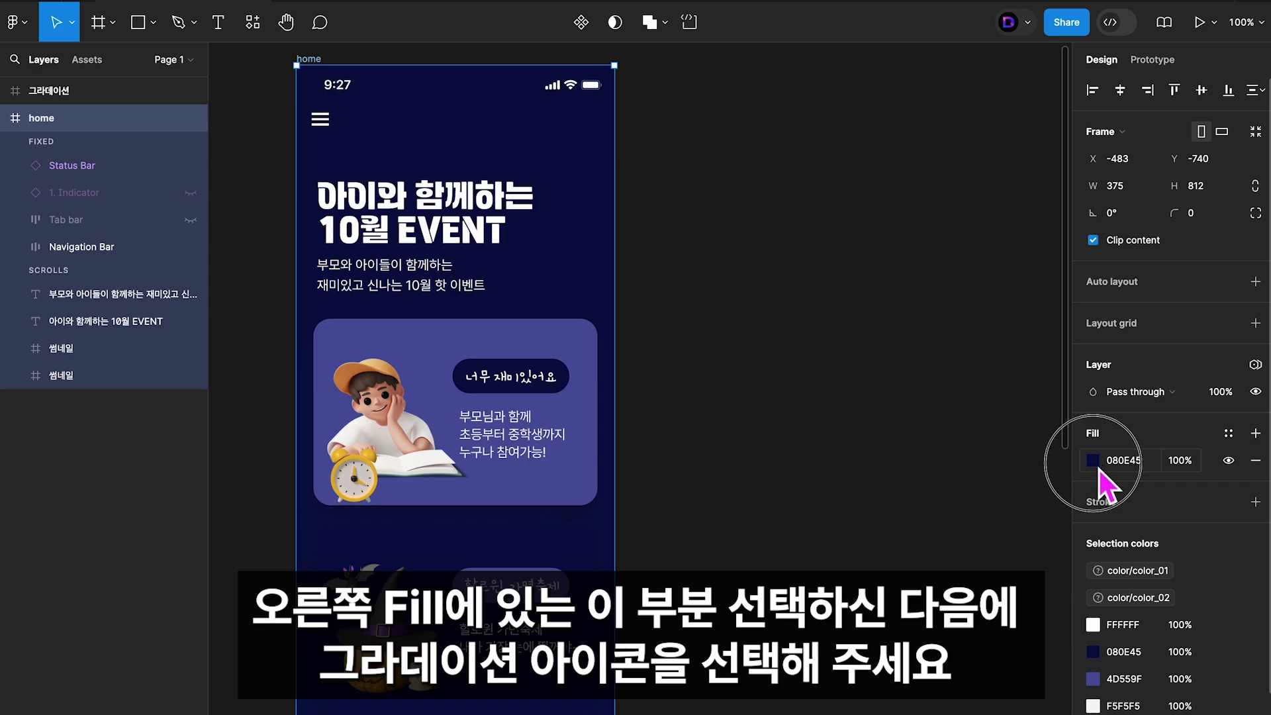
left_click(1097, 464)
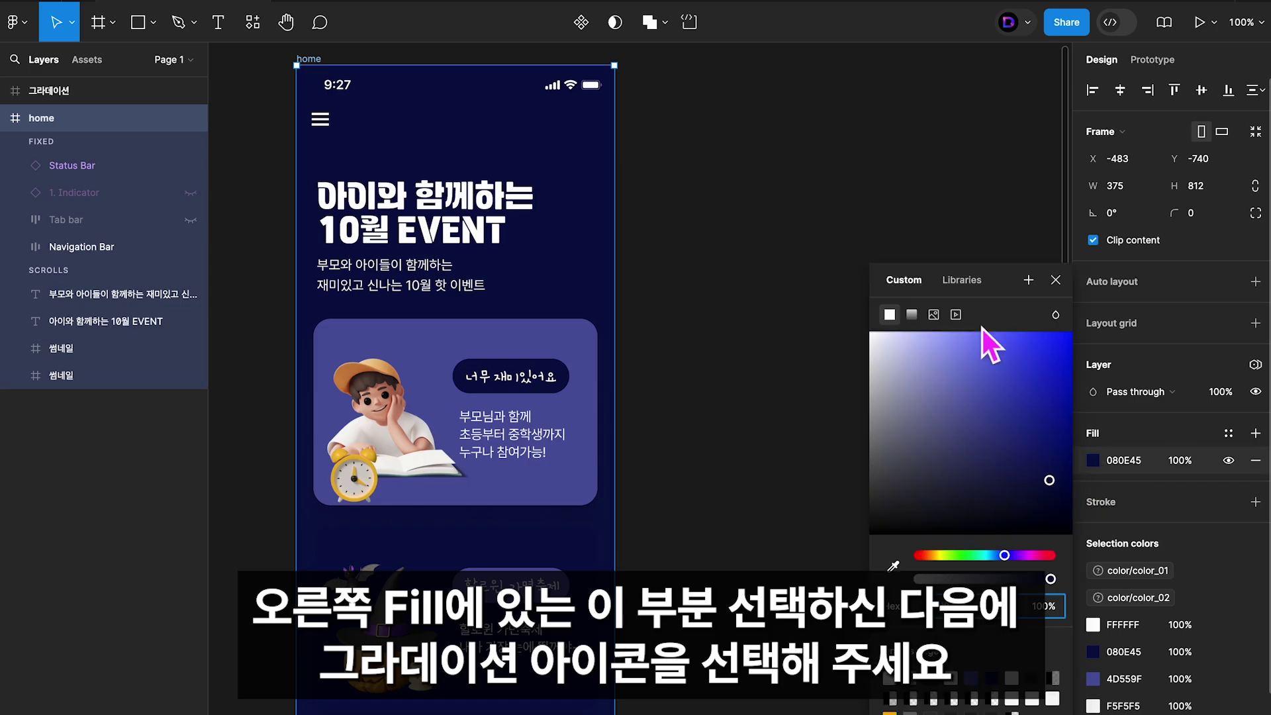
left_click(915, 317)
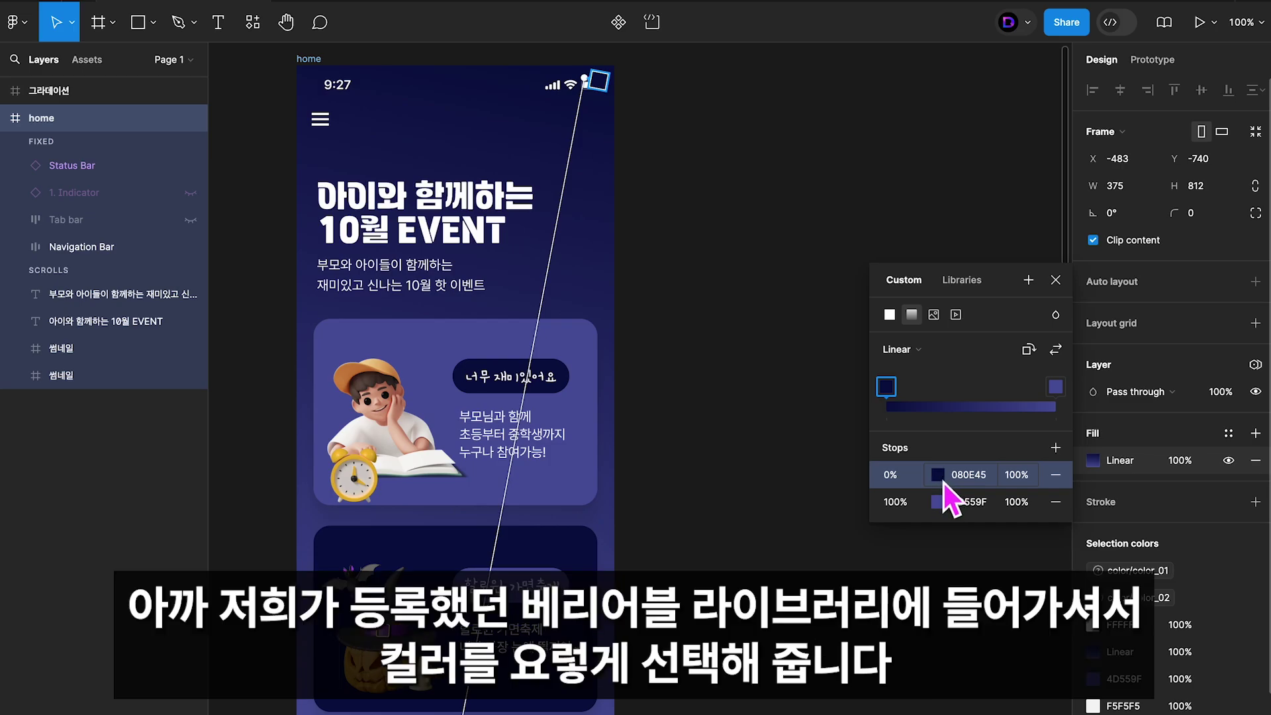
Assign the Color01 library variable to the gradient's 0% stop.
left_click(940, 479)
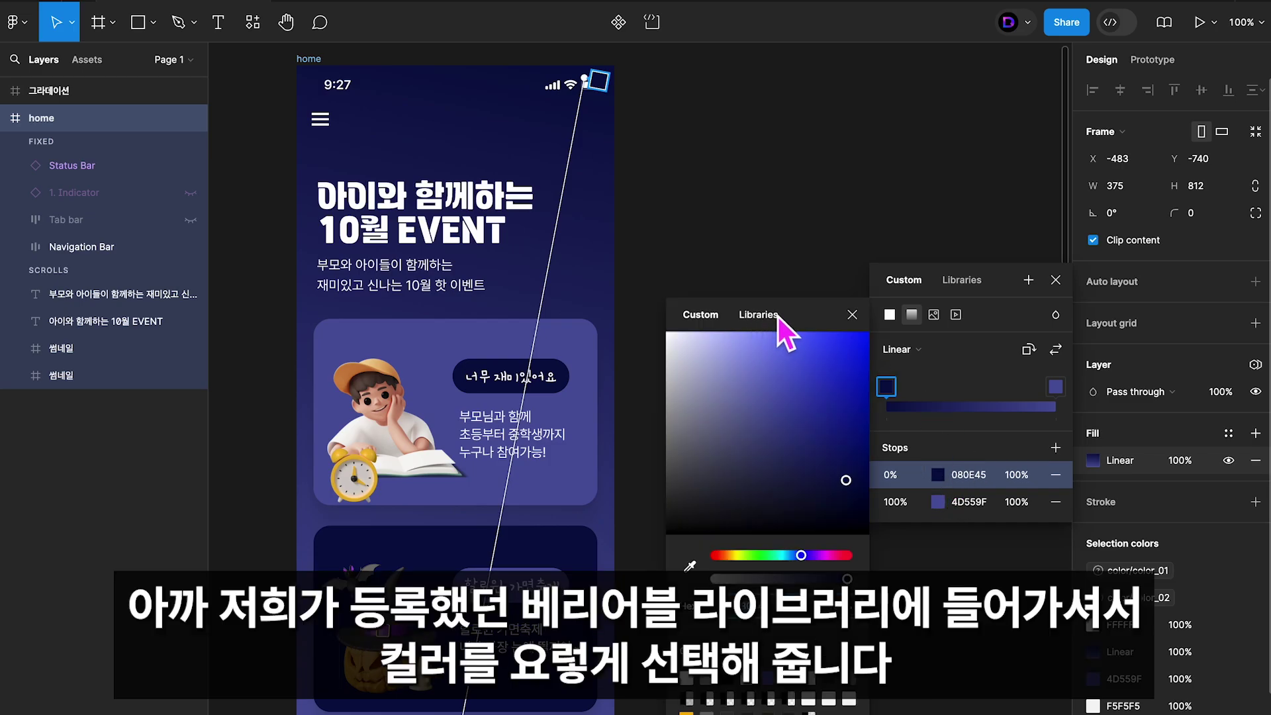
left_click(759, 315)
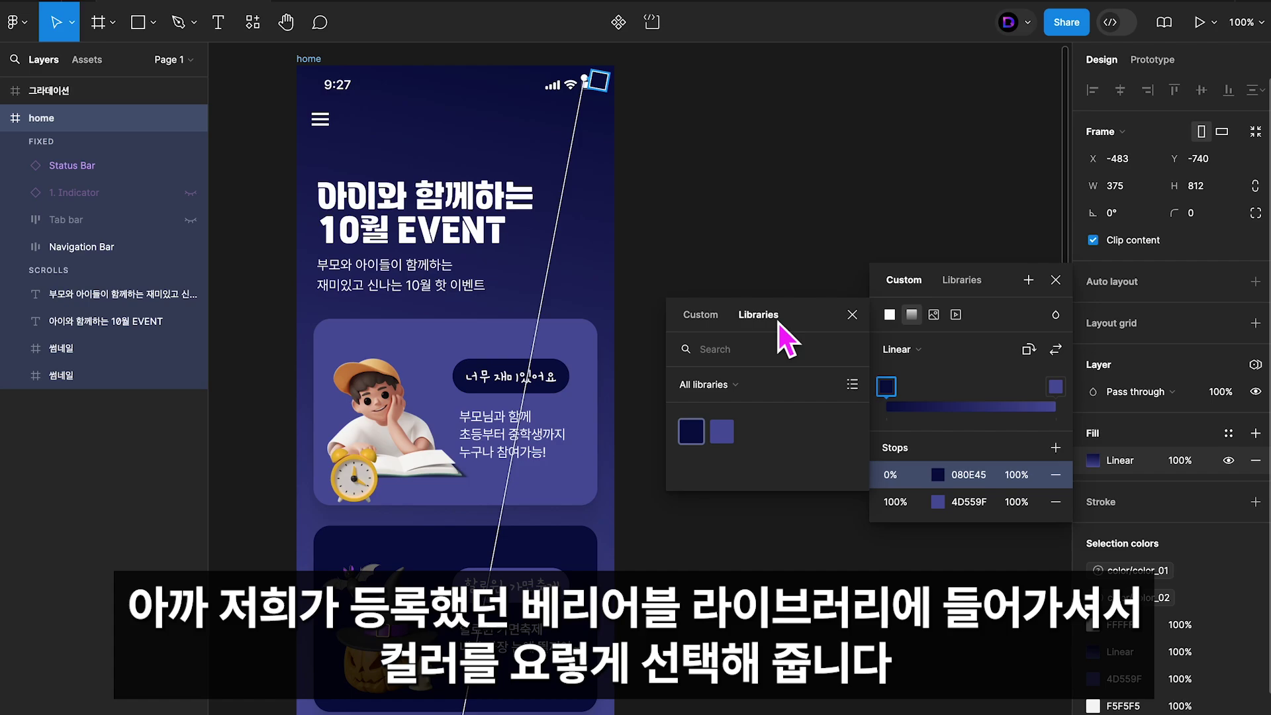
left_click(693, 436)
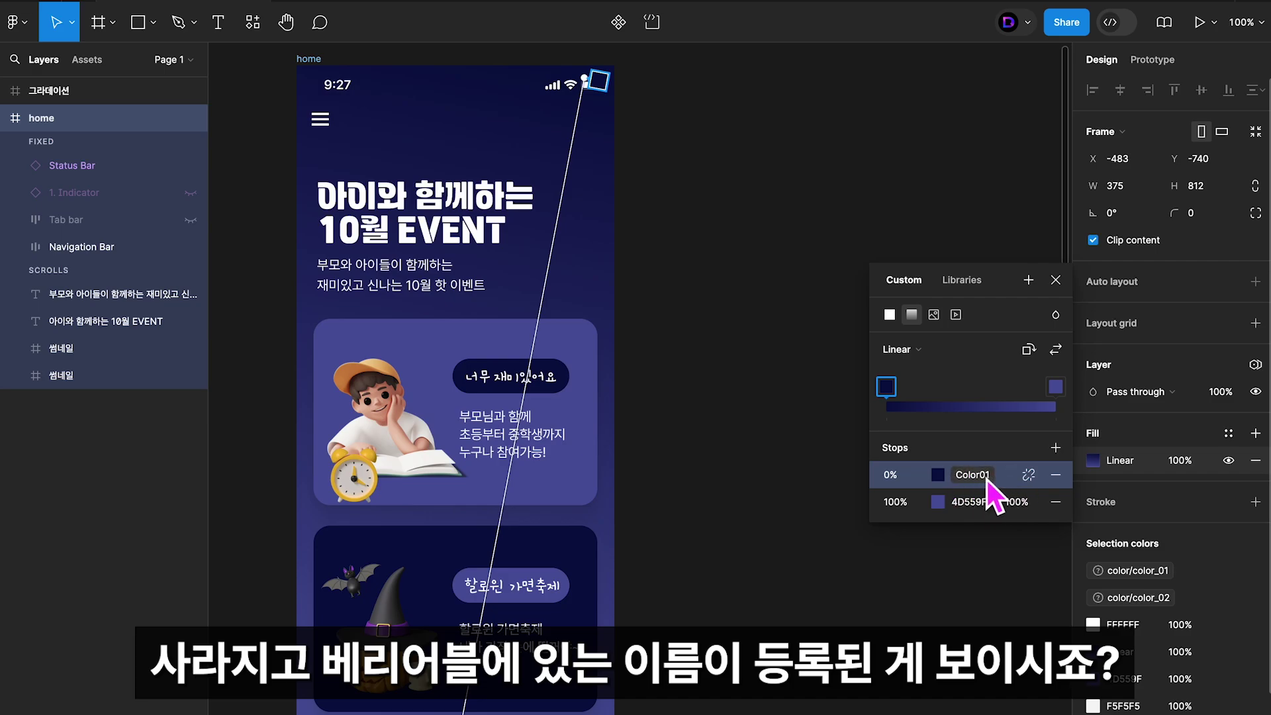
Assign the Color02 library variable to the 100% stop of the home frame's gradient, and deselect the frame.
left_click(938, 503)
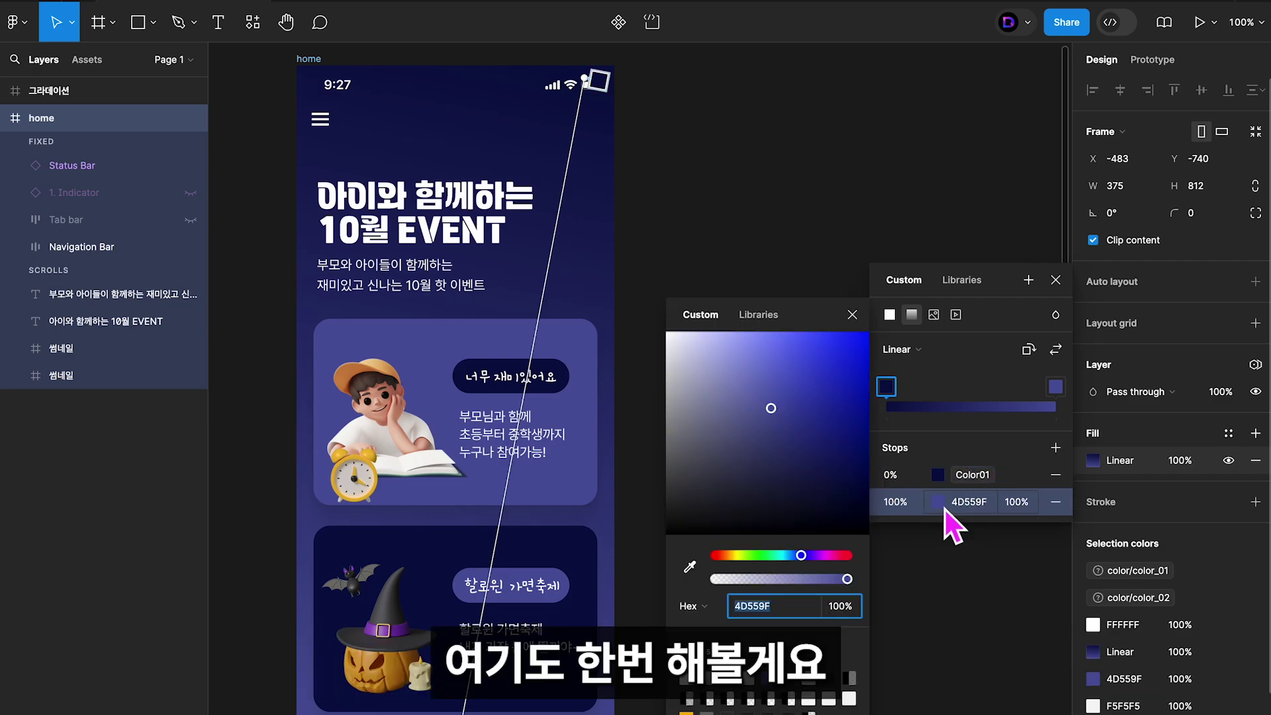
left_click(773, 318)
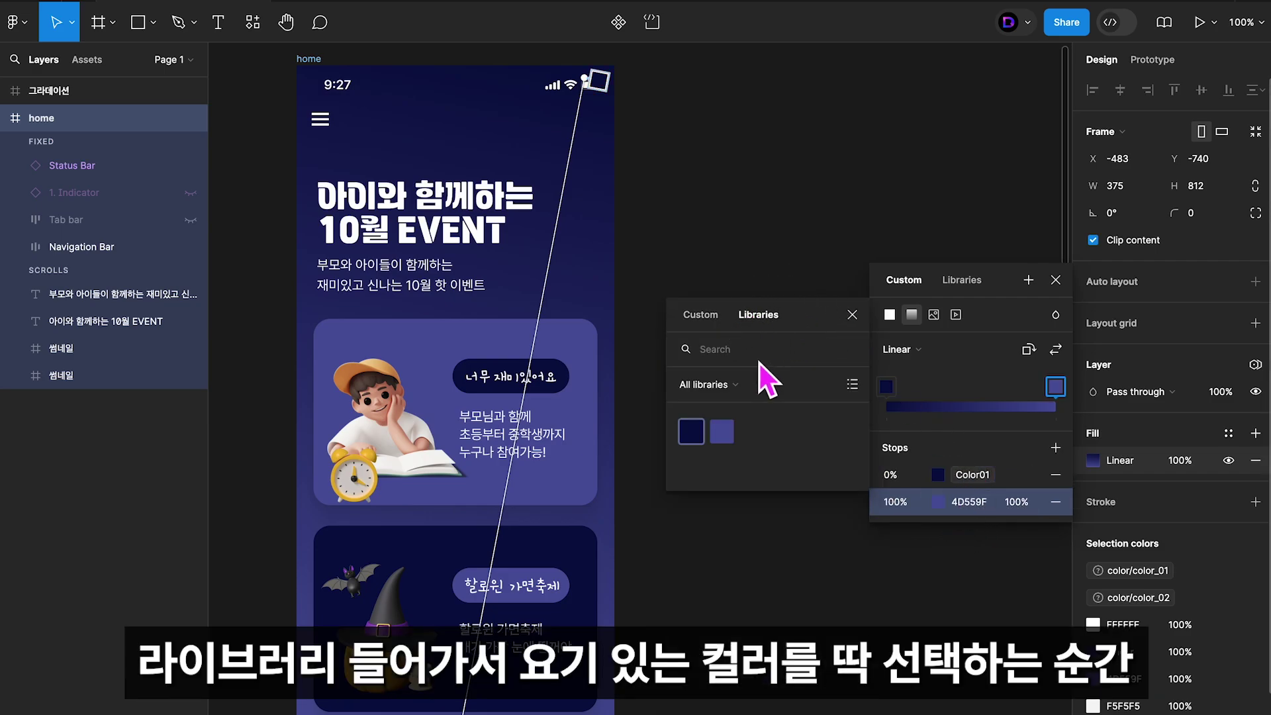
left_click(728, 435)
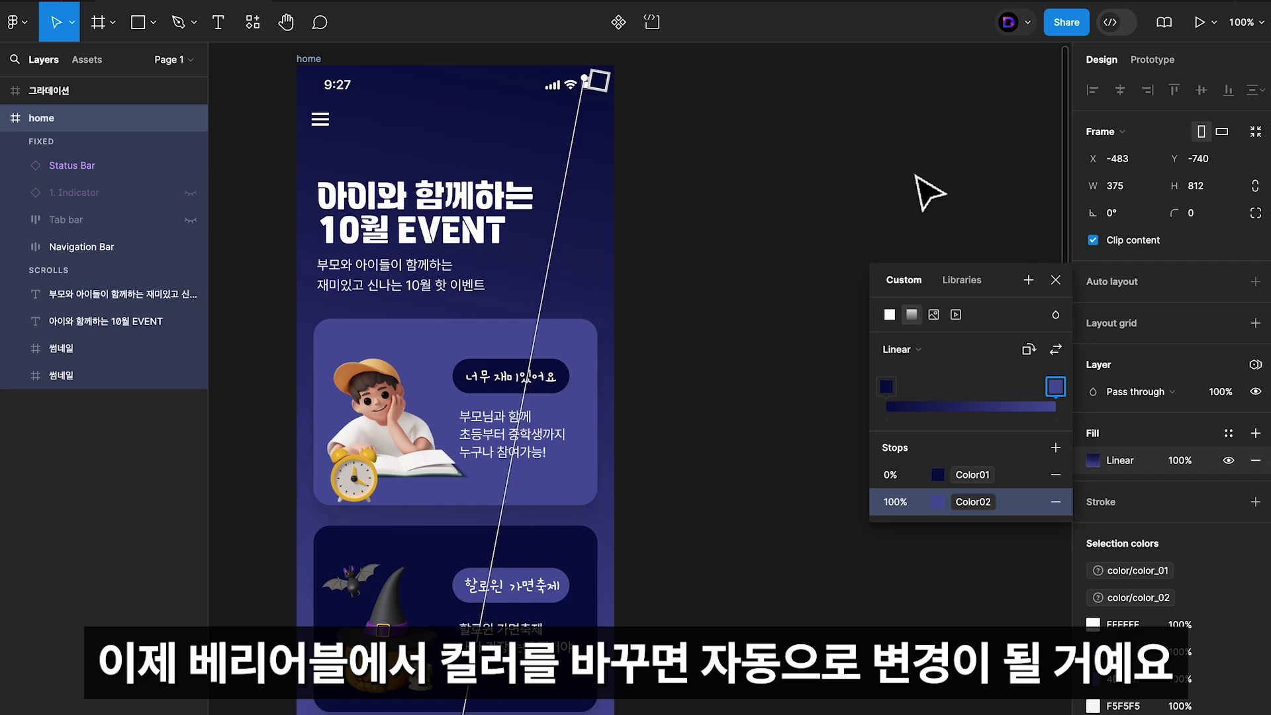
left_click(1055, 279)
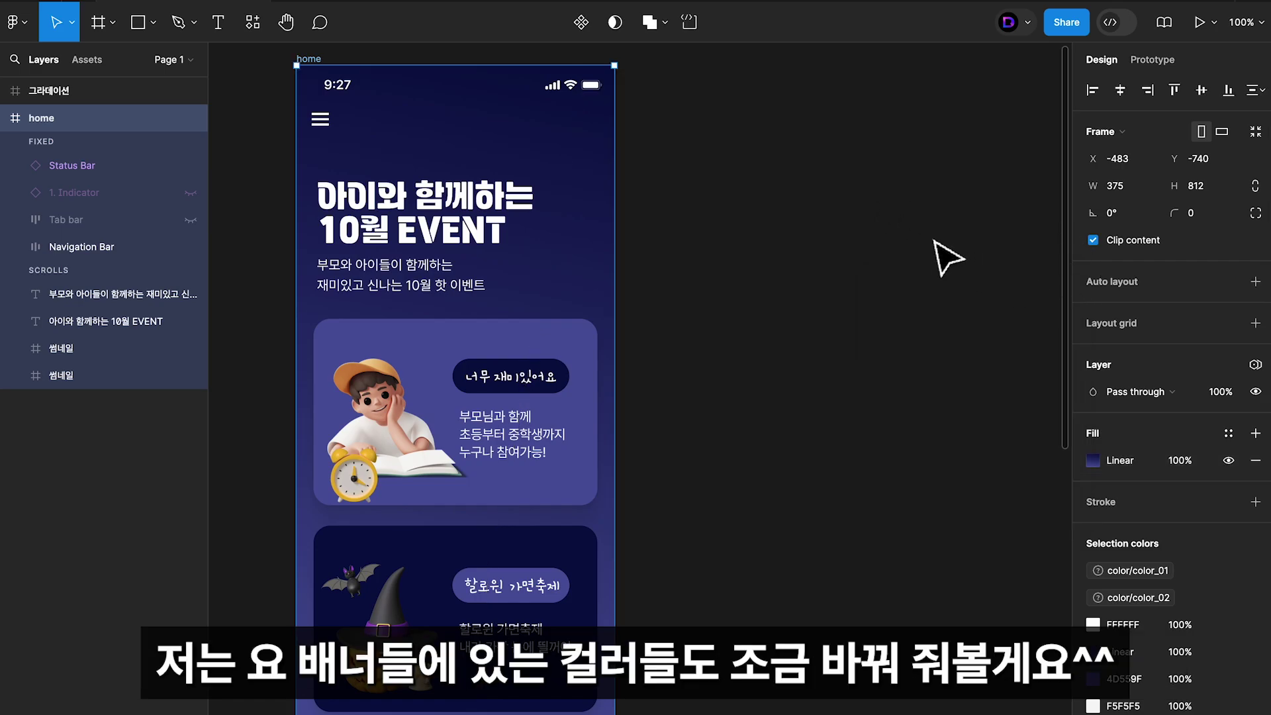
left_click(940, 255)
Apply the Color02 library variable to the fill of the first thumbnail card's background rectangle.
left_click(587, 331)
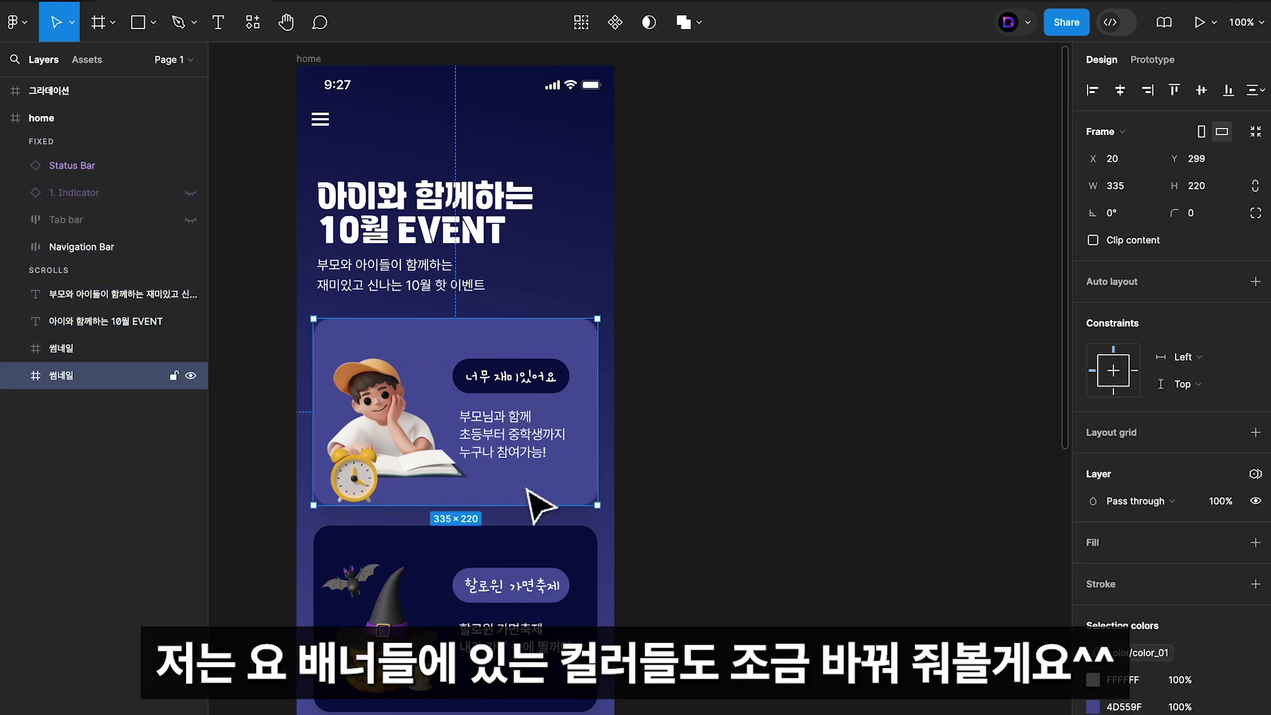
left_click(1255, 706)
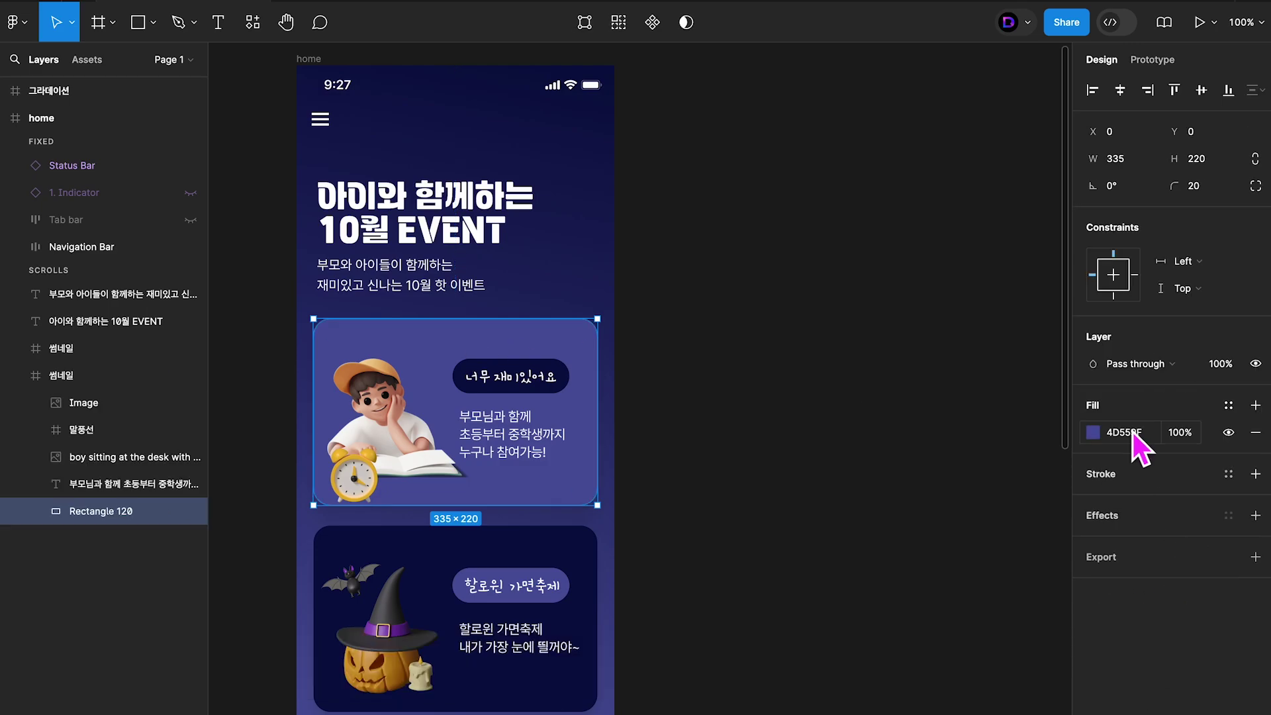
left_click(1093, 432)
left_click(965, 283)
left_click(927, 397)
Apply the Color01 library variable to the fill of the Halloween card's background rectangle, and clear the selection.
double_click(589, 563)
left_click(1093, 433)
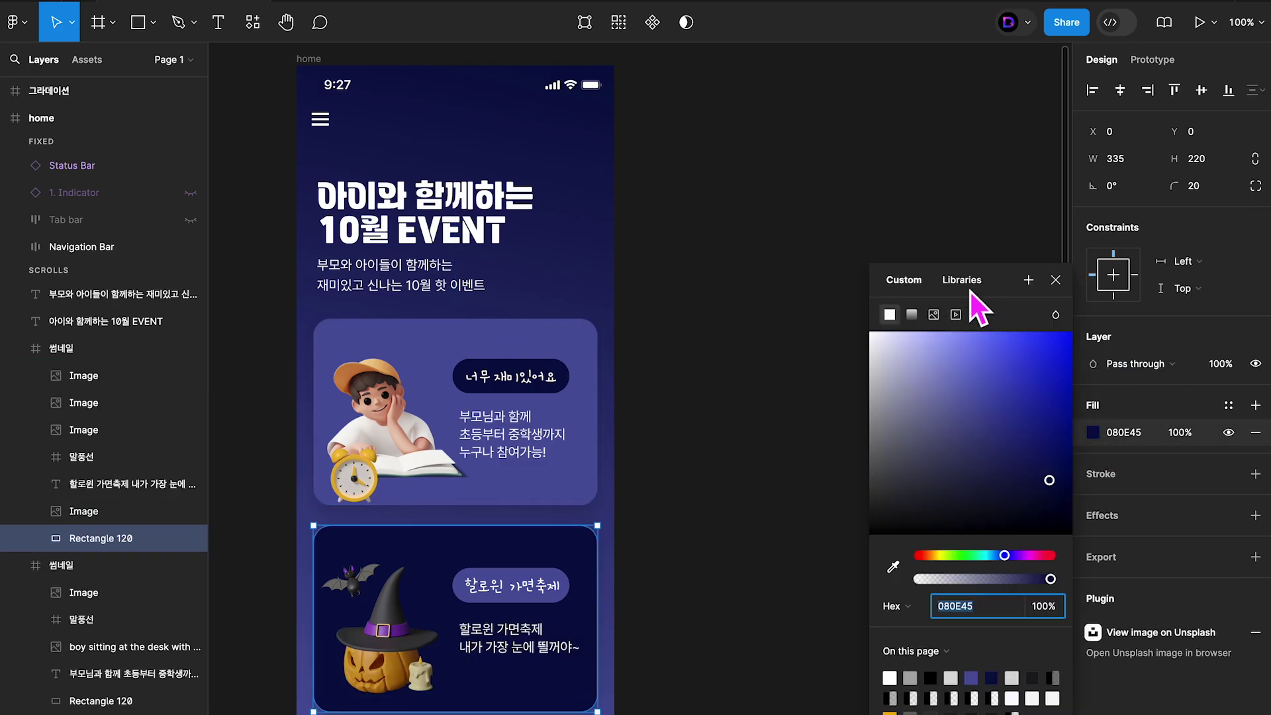
left_click(968, 282)
left_click(913, 410)
scroll(894, 411, "up", 1)
left_click(582, 436)
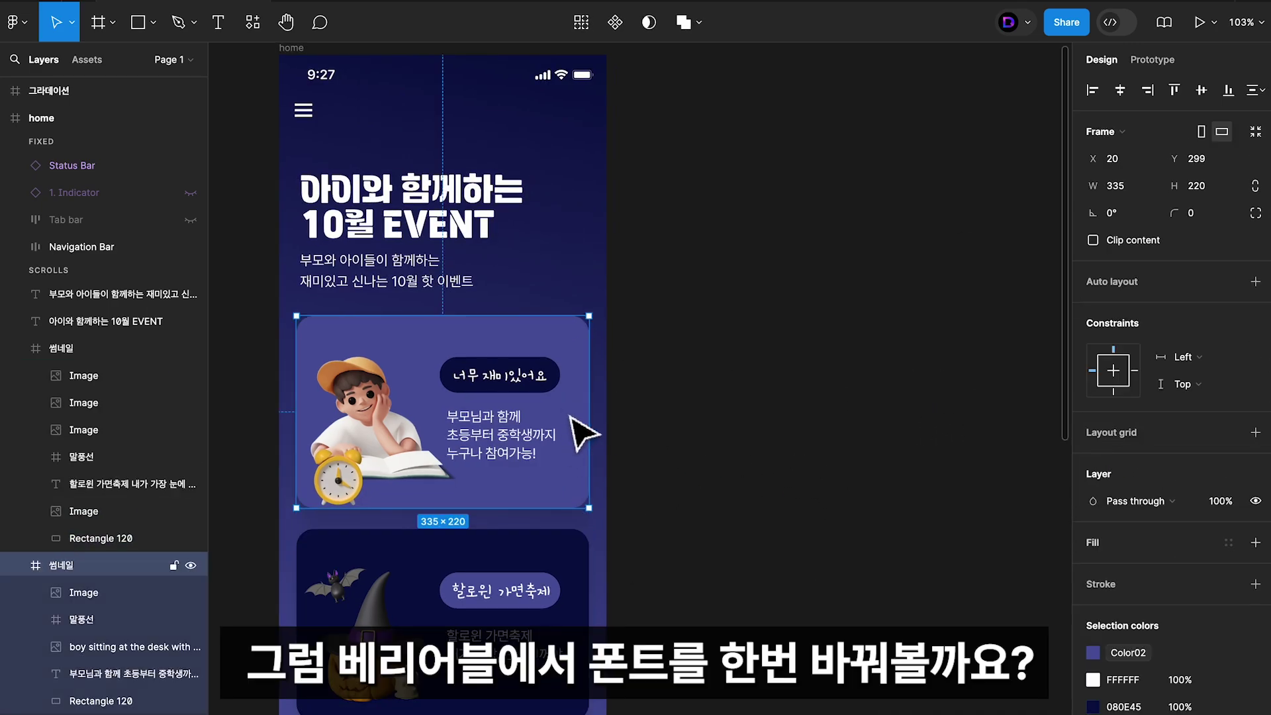
left_click(589, 427)
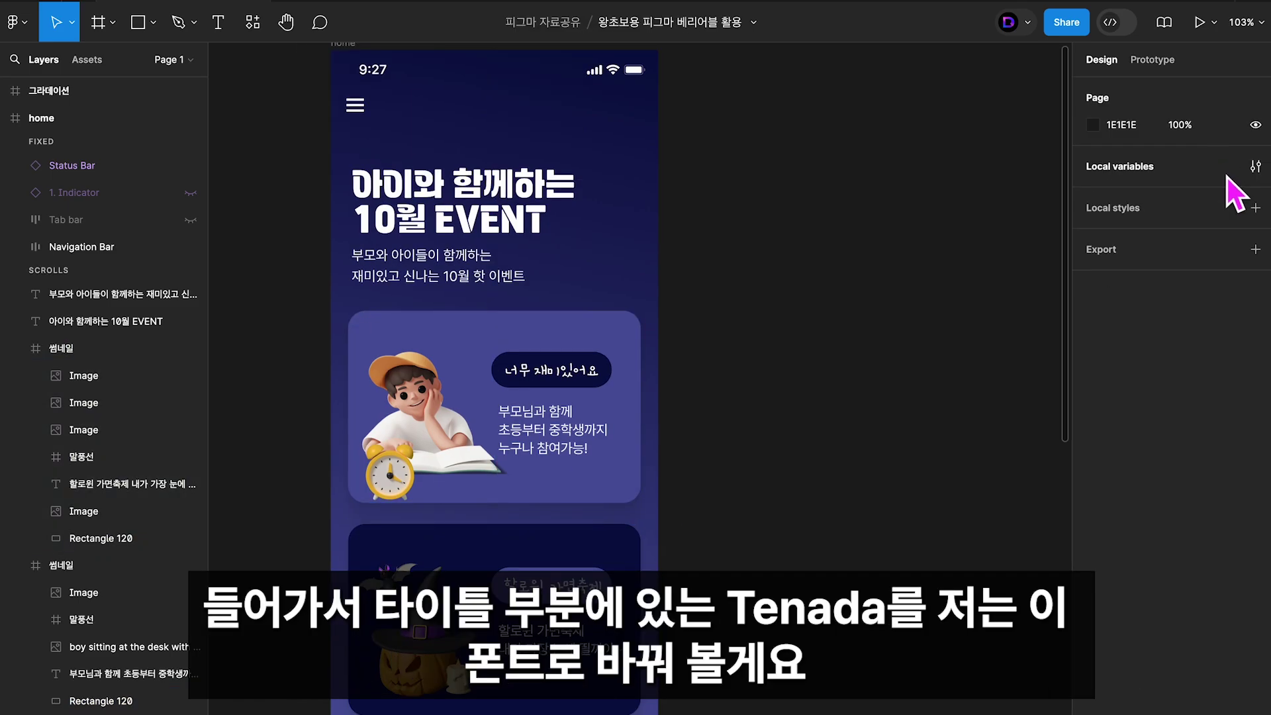
In the local variables, try 210 ssanai as the title font value and shift the hue of Color01 slightly.
left_click(1254, 166)
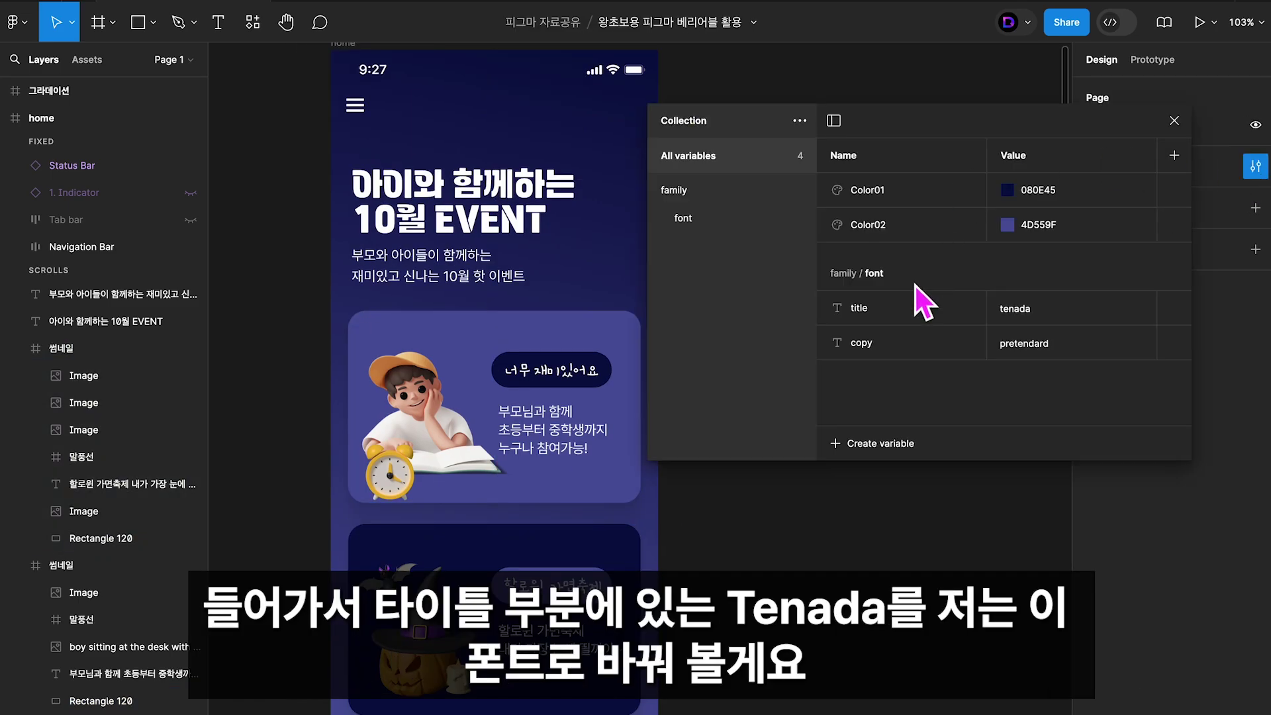
double_click(1026, 319)
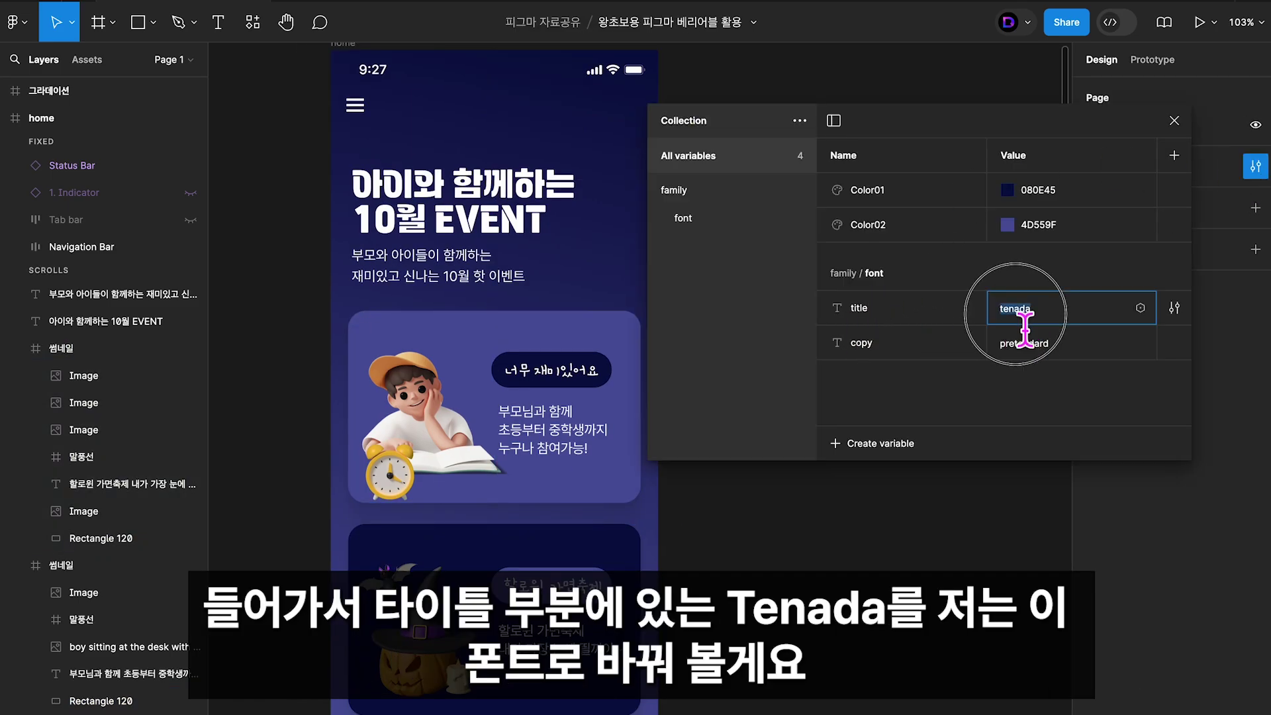
type("210")
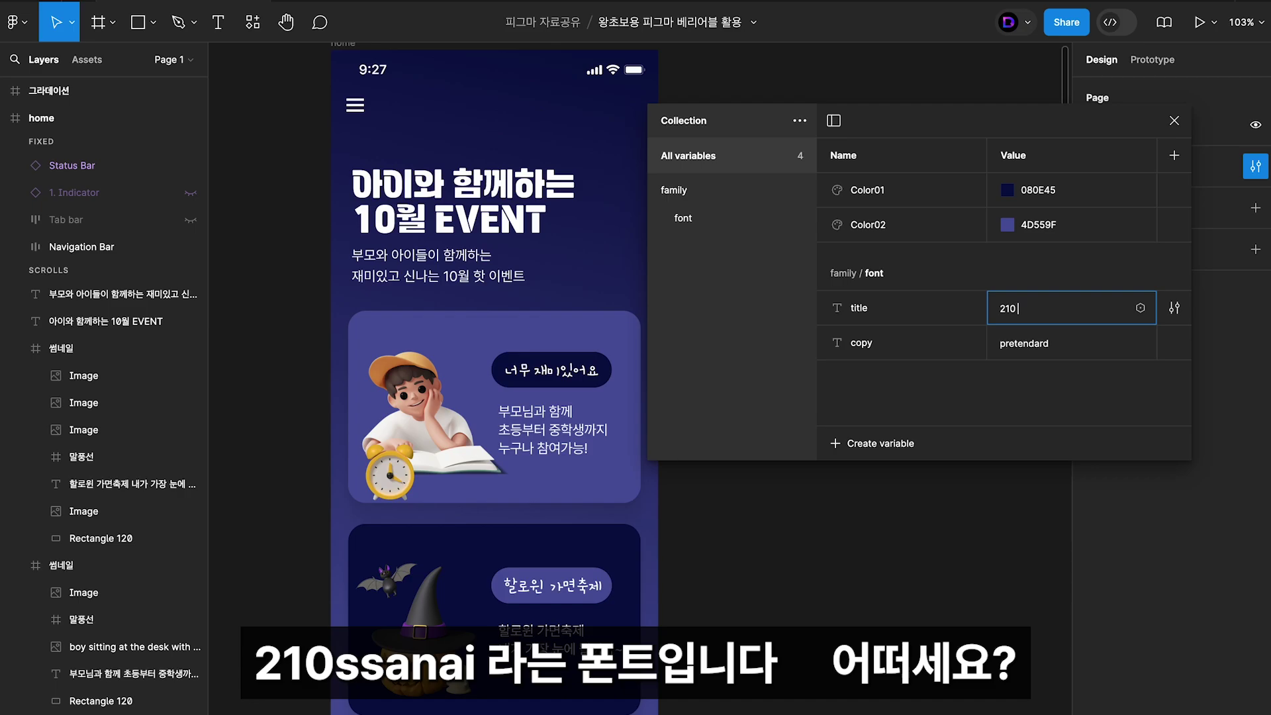
type(" ssanai")
key("Return")
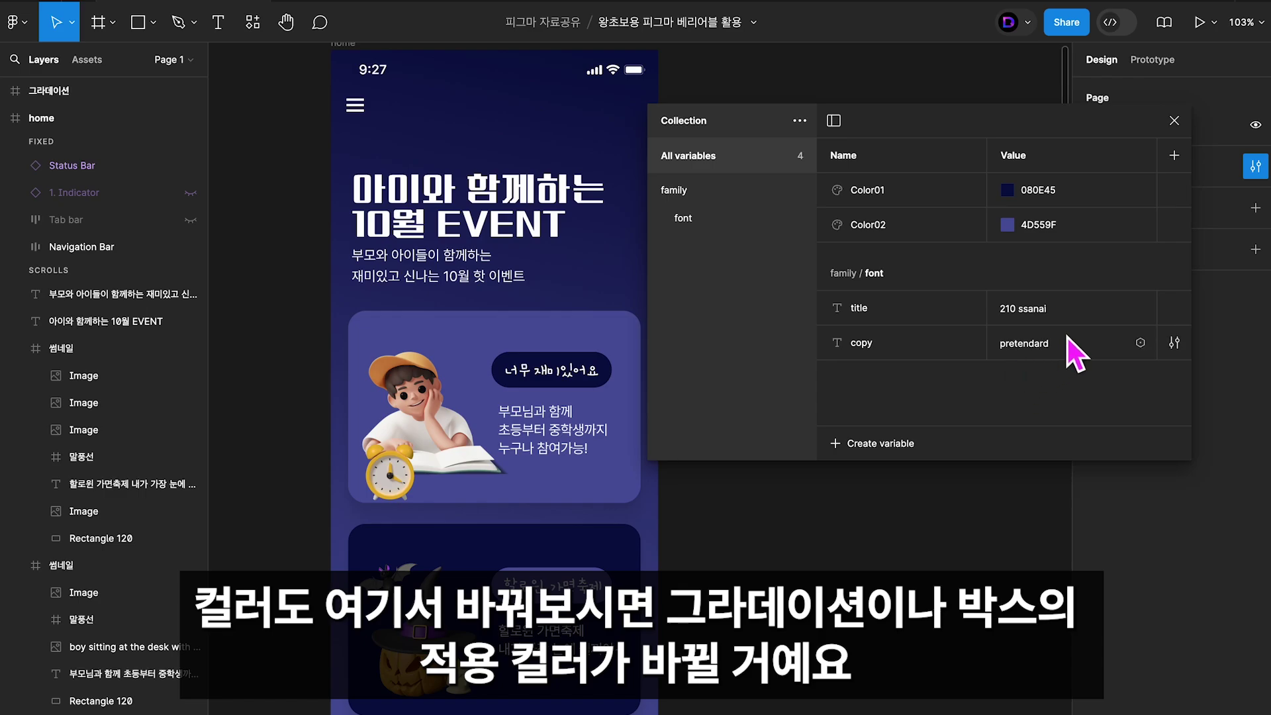
left_click(1008, 190)
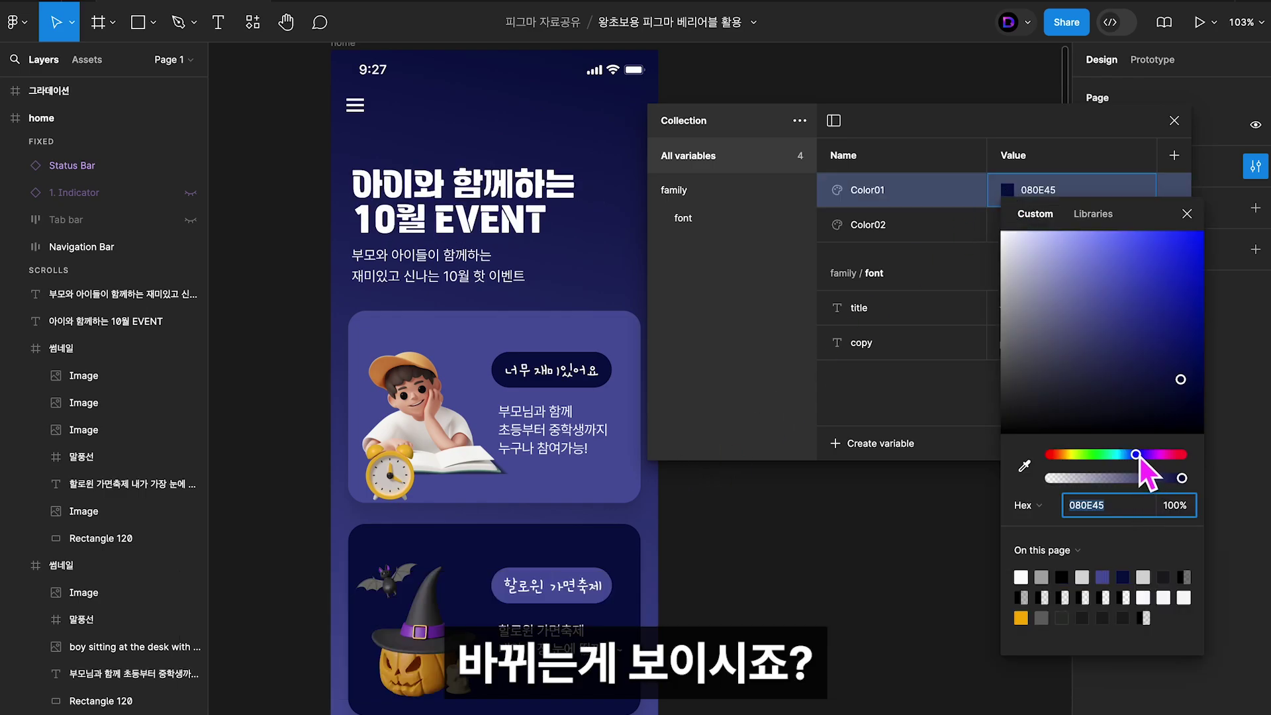
mouse_move(1140, 458)
left_mouse_down()
mouse_move(1064, 456)
mouse_move(1154, 455)
mouse_move(1105, 458)
mouse_move(1131, 455)
left_mouse_up()
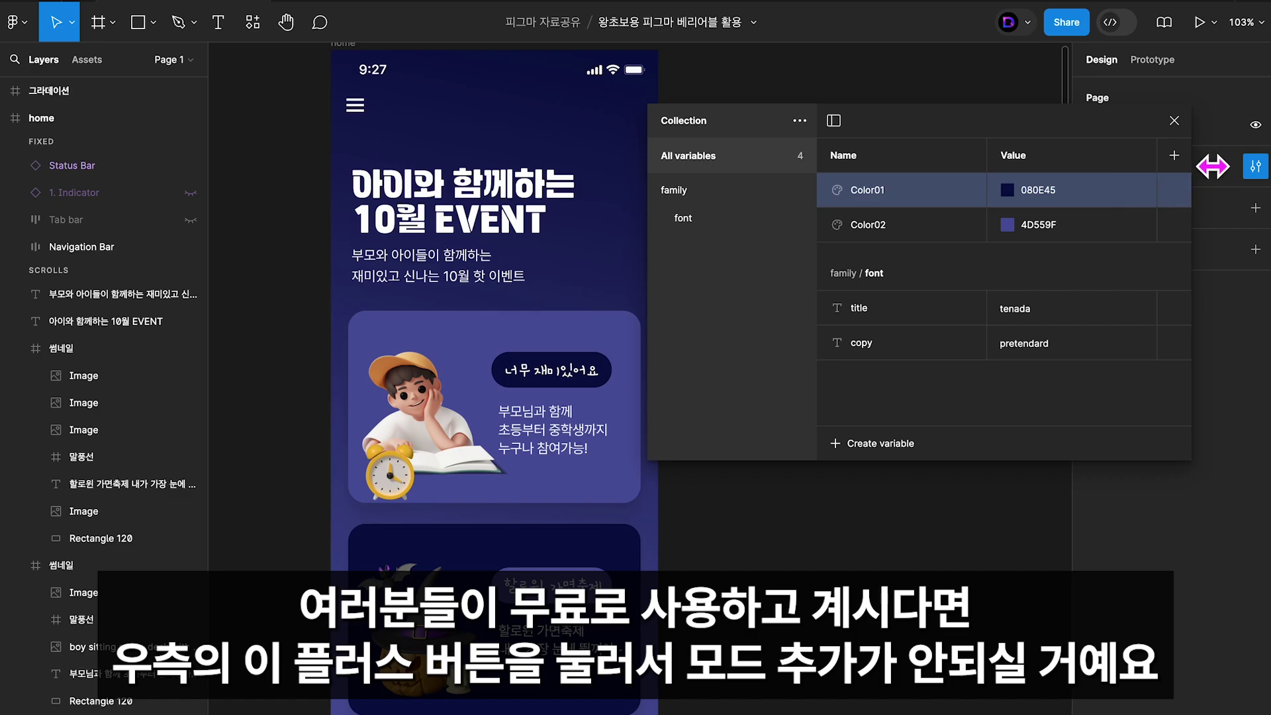
Add a second mode to the variable collection and widen the variables window to show both mode columns fully.
left_click_drag(1212, 166, 1267, 171)
left_click_drag(1143, 147, 1000, 147)
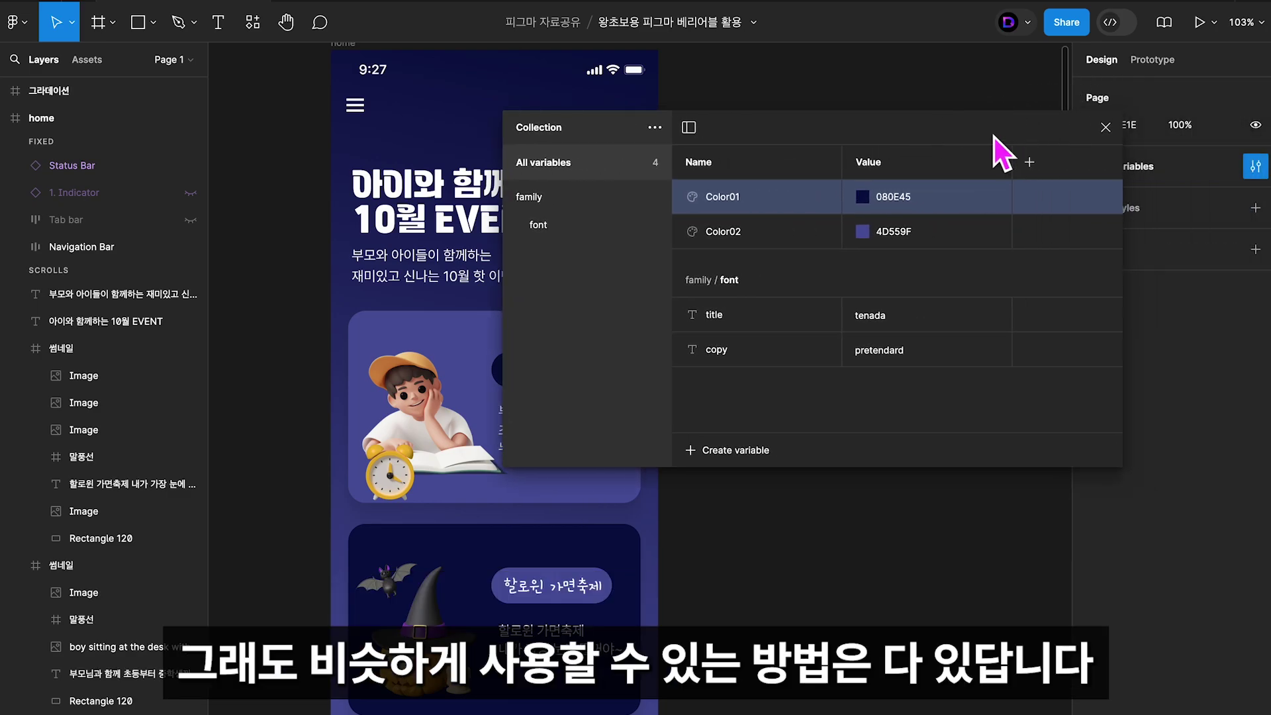
left_click_drag(1123, 177, 1237, 179)
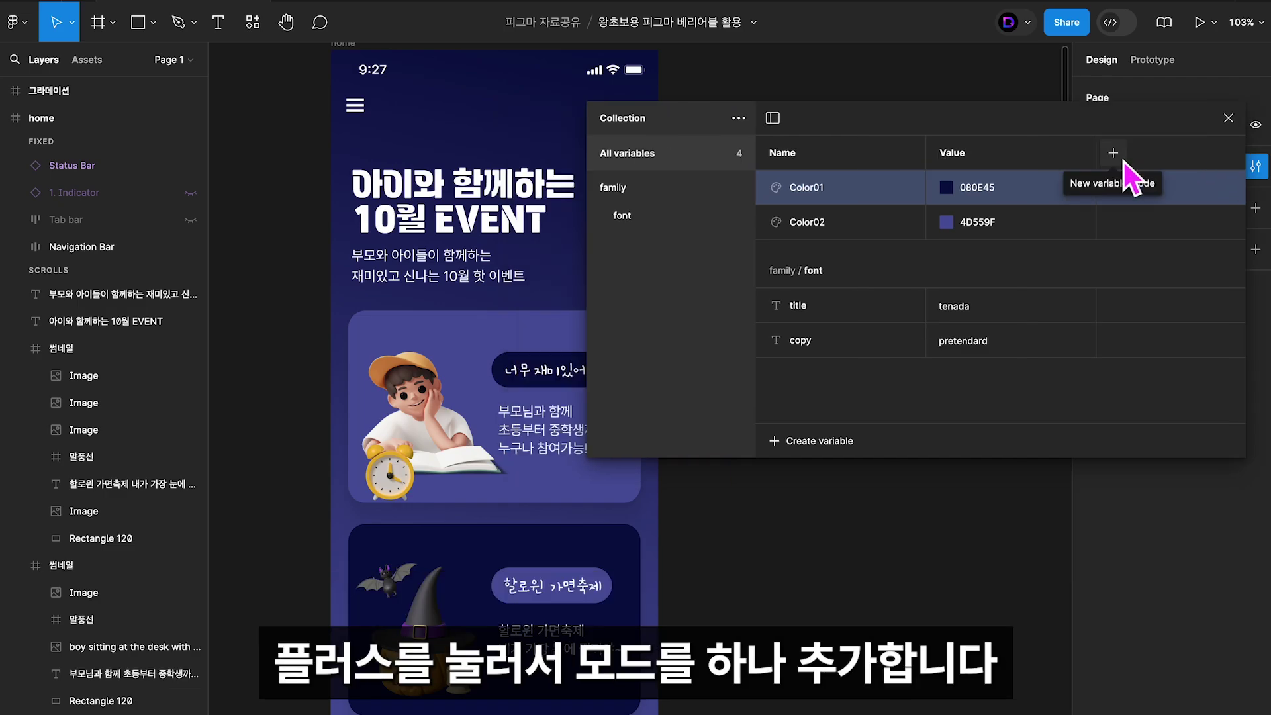
left_click(1122, 159)
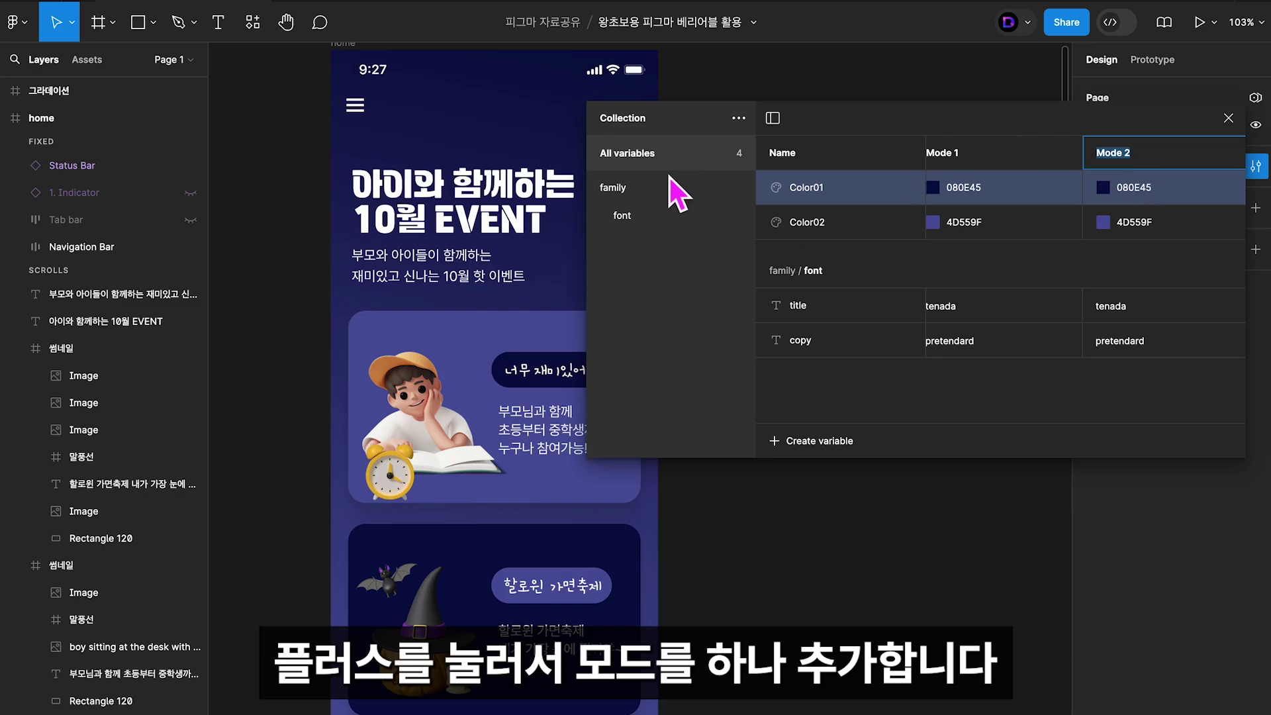
left_click_drag(586, 196, 331, 205)
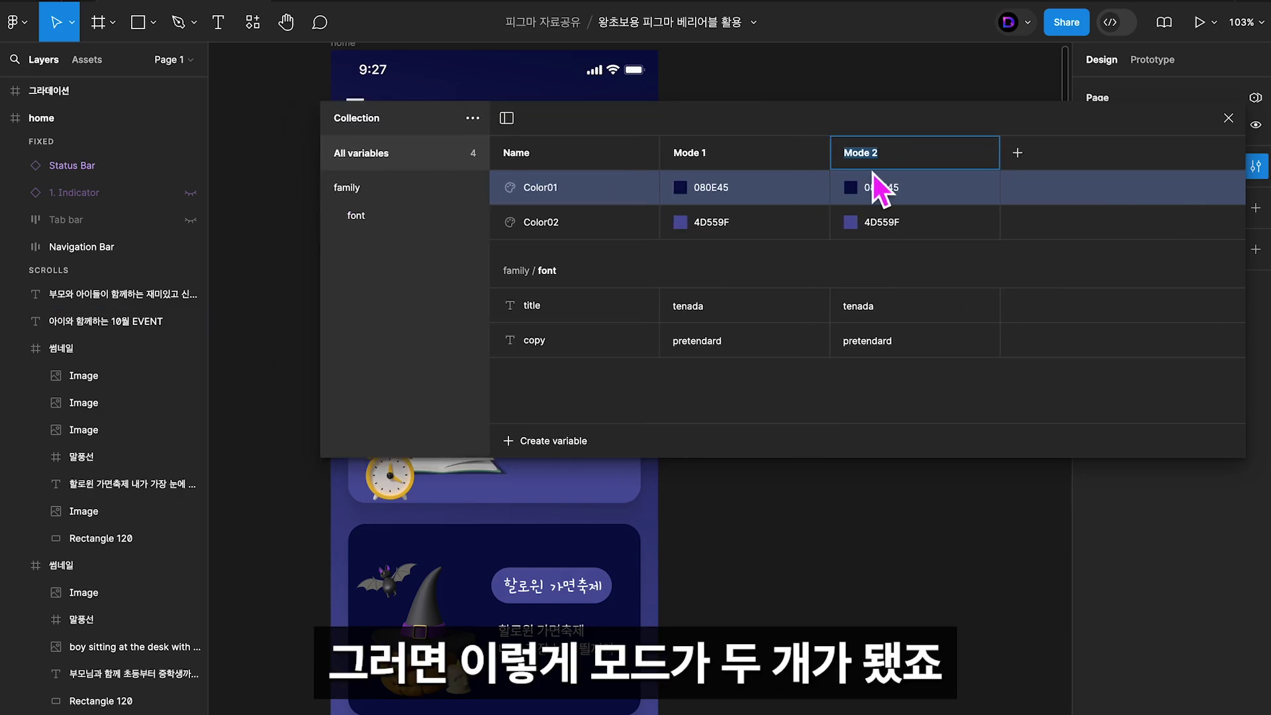
left_click(936, 126)
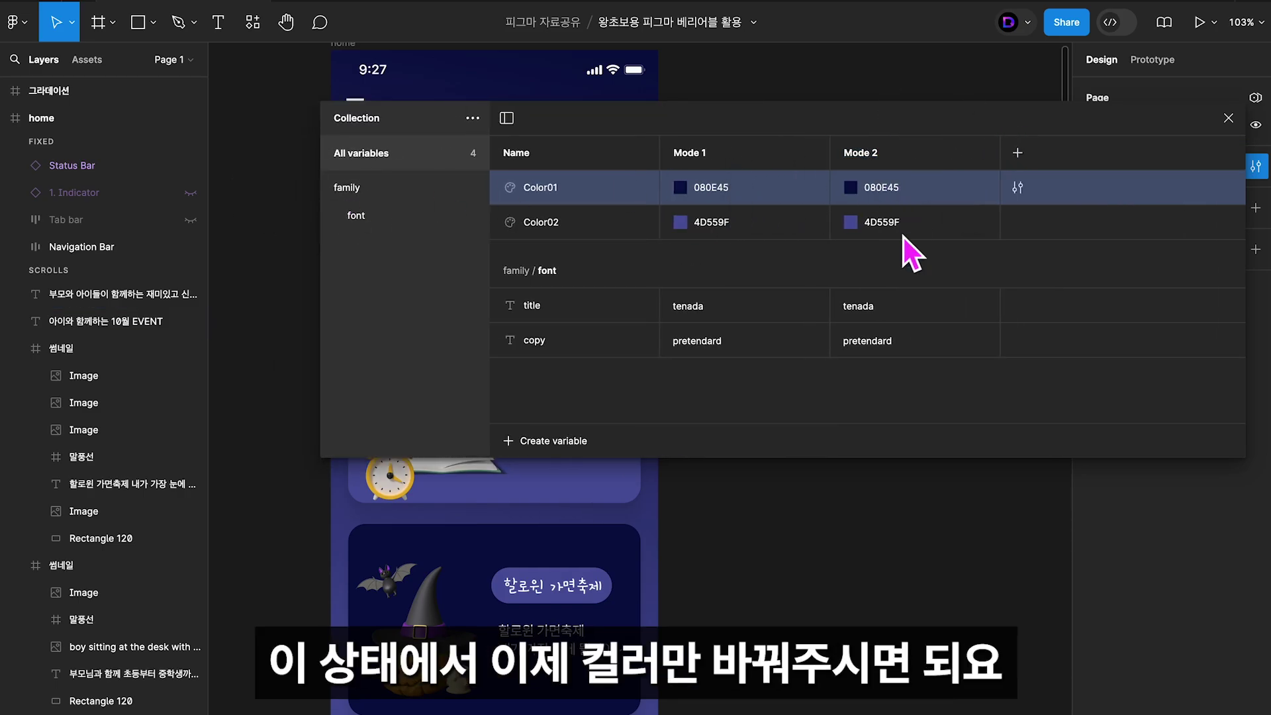
For Mode 2, set Color01 to 764D9F, Color02 to D9A455 and the title font to 210 ssanai.
left_click(854, 192)
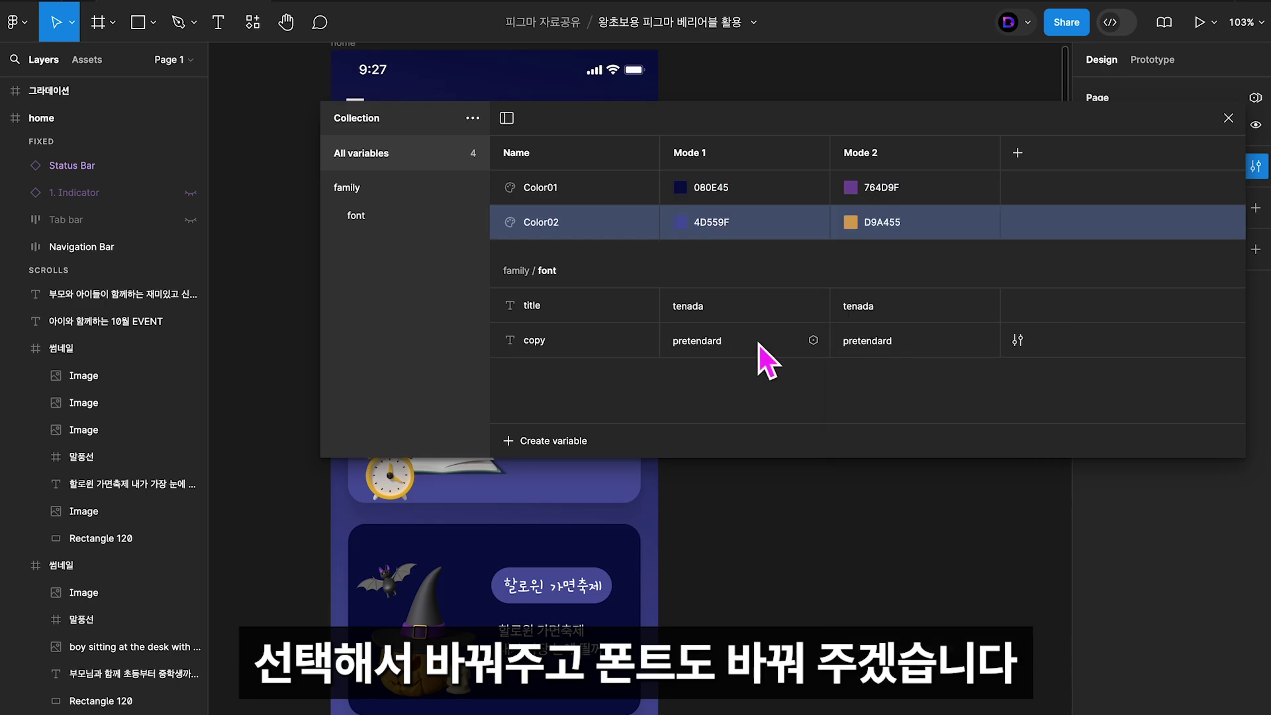
double_click(880, 311)
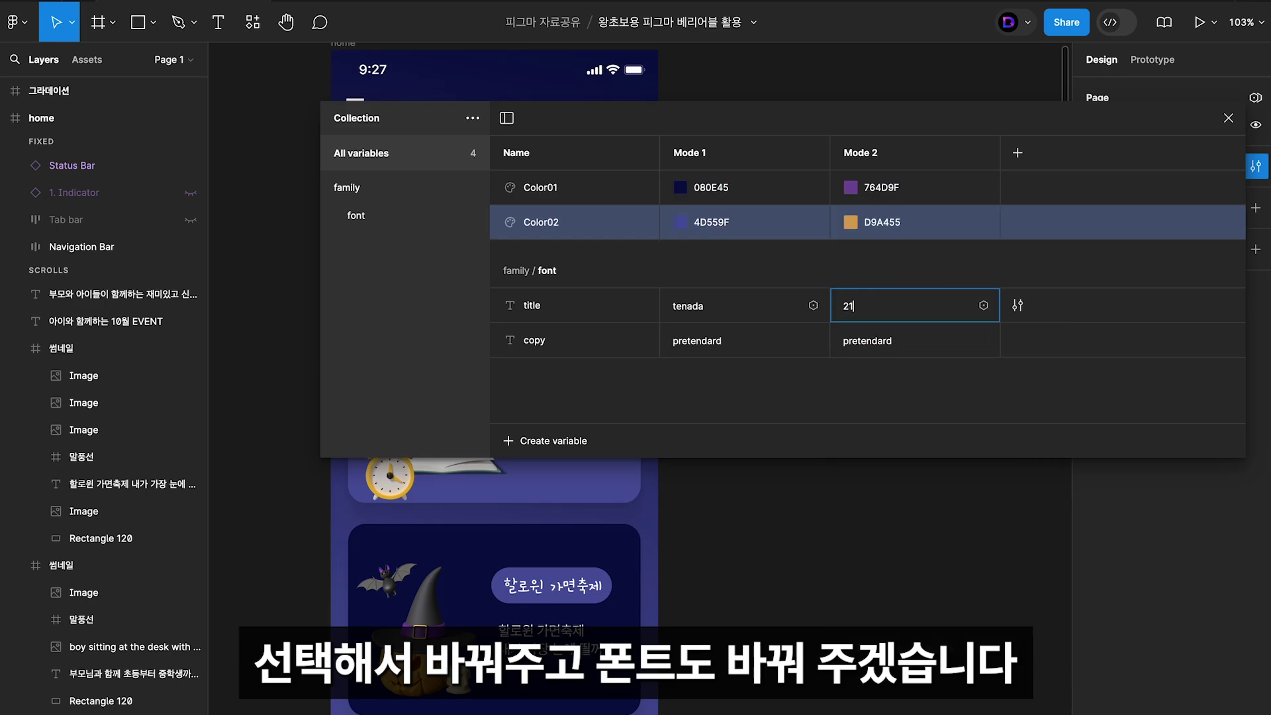
type("i")
left_click(1035, 411)
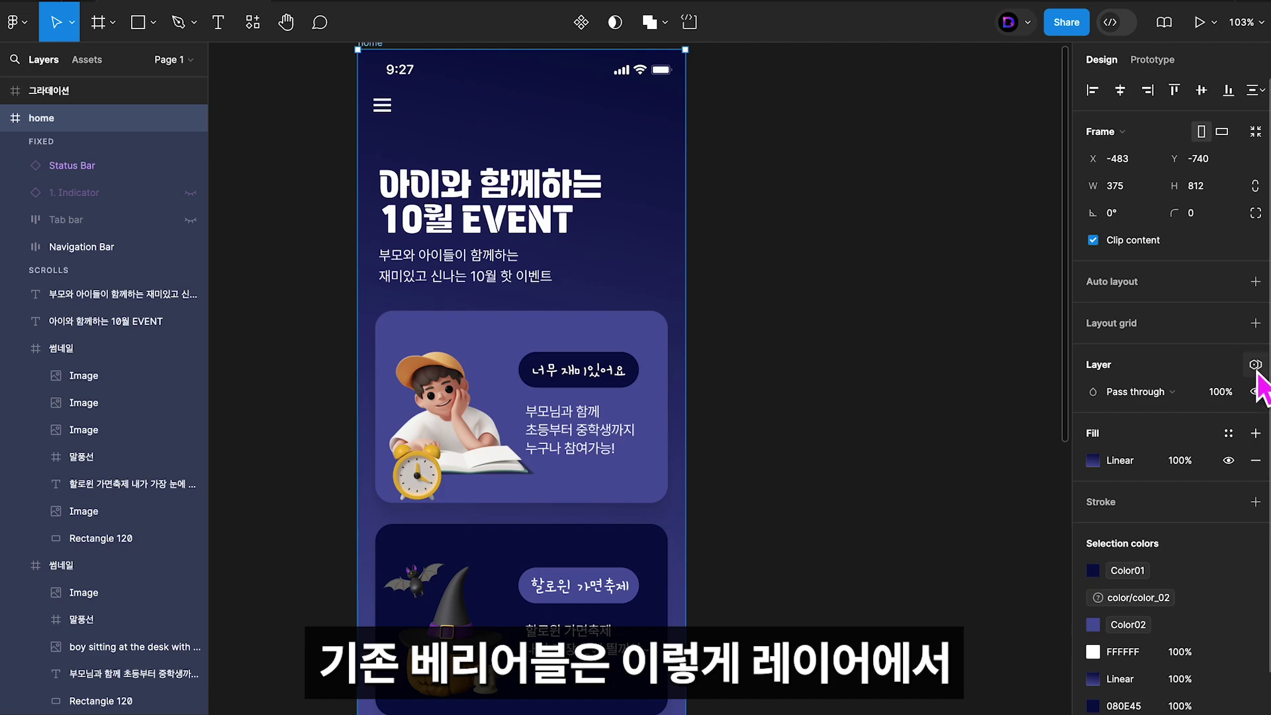
Switch the home frame's Collection variable mode to Mode 2.
left_click(1255, 364)
mouse_move(1232, 420)
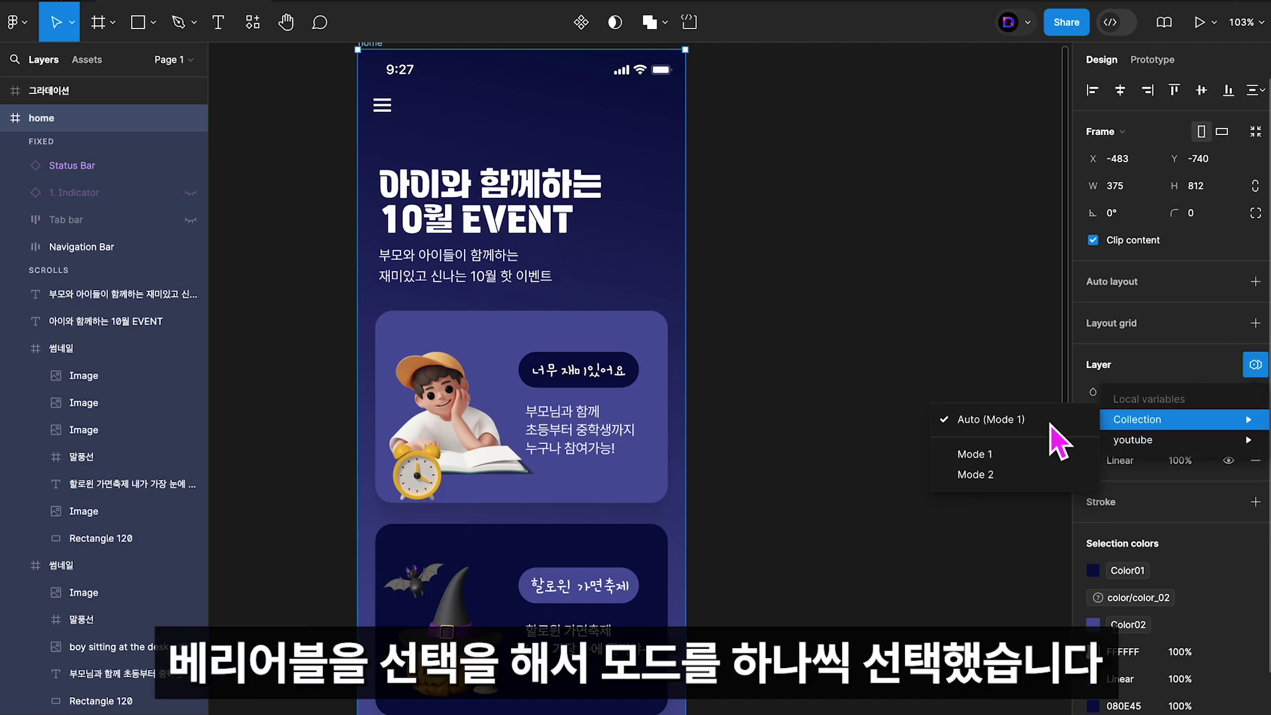
left_click(982, 475)
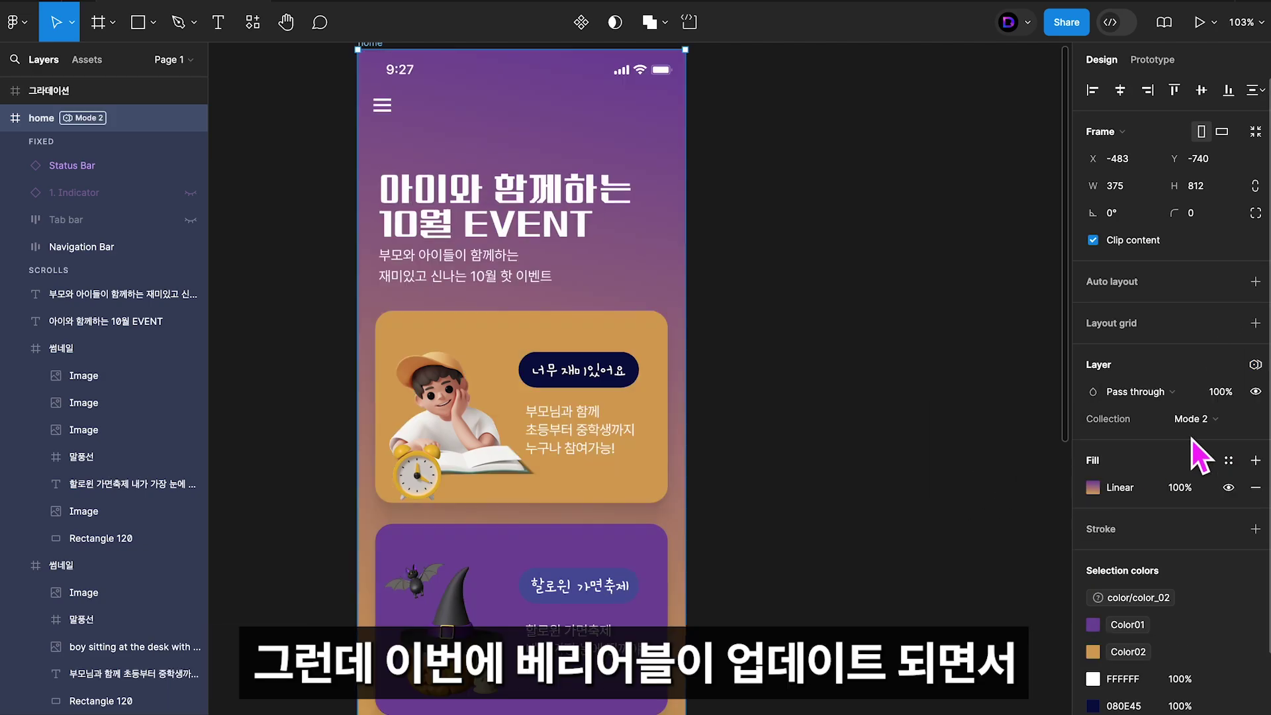
Switch the home frame's Collection variable mode back to Mode 1, and deselect the frame.
left_click(1256, 364)
mouse_move(1165, 419)
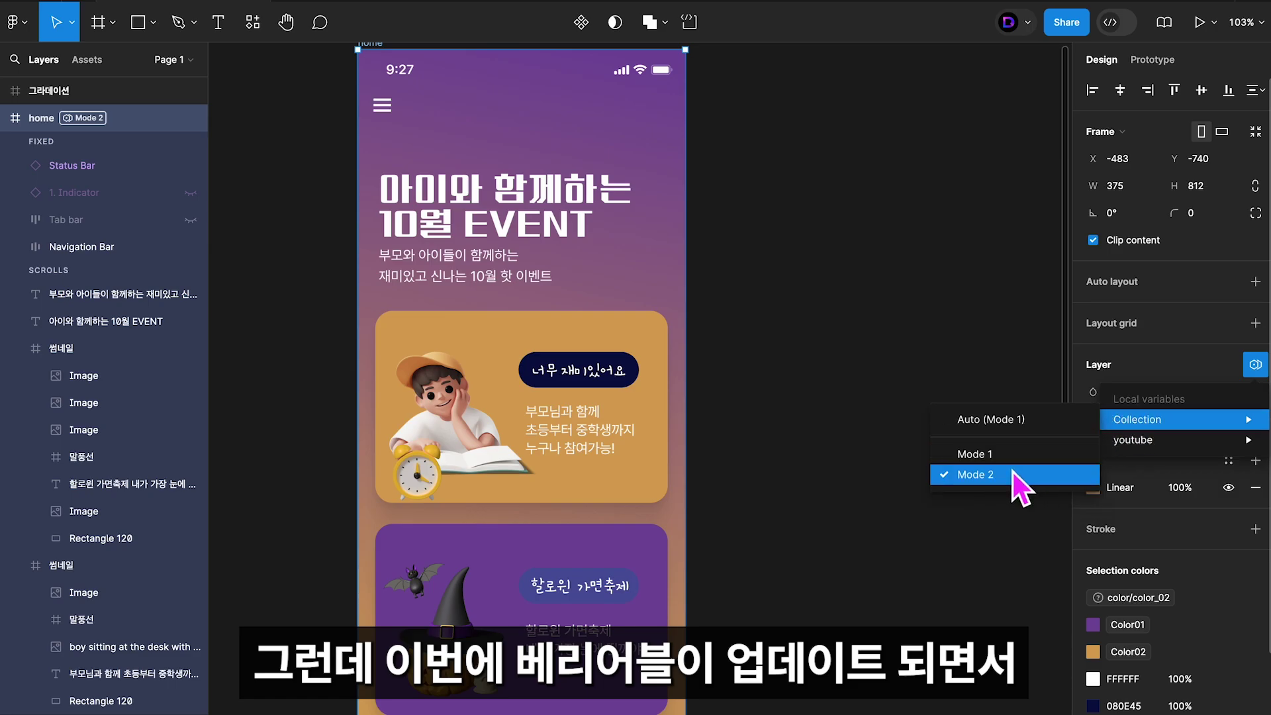
left_click(1012, 456)
left_click(873, 327)
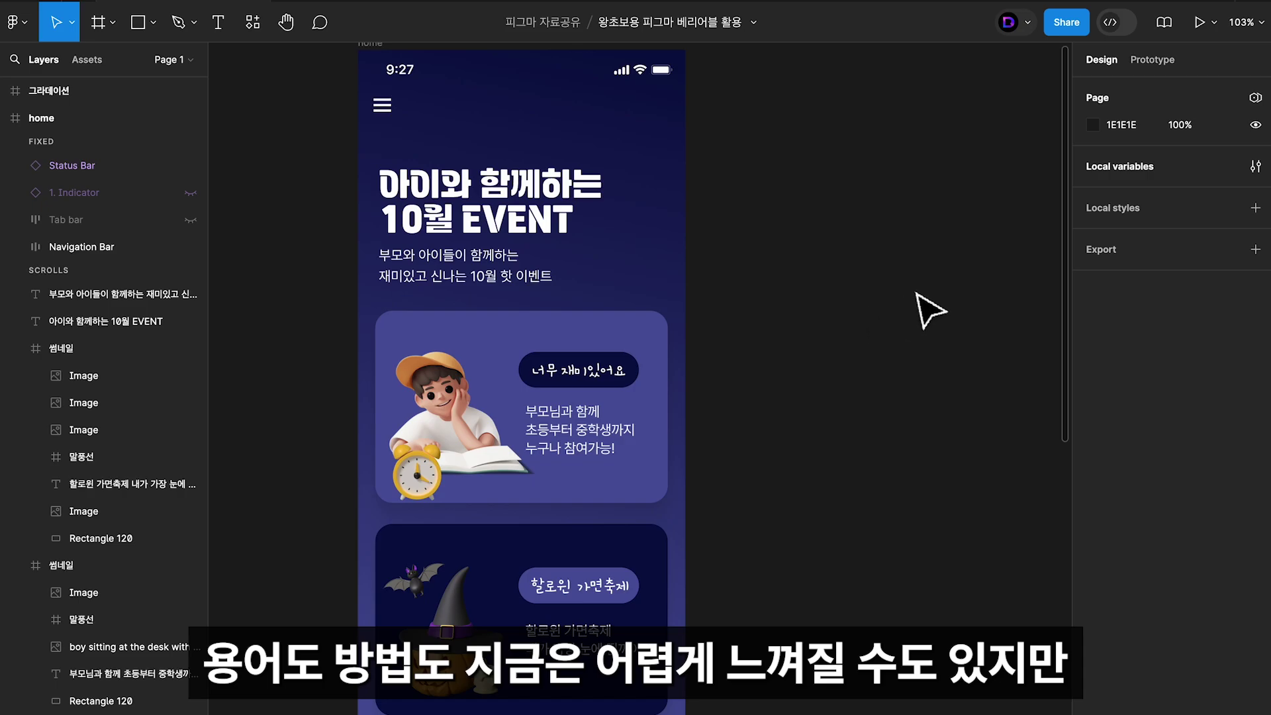
Draw a frame of about 106 × 38 beside the home frame and set its corner radius to 999.
left_click_drag(850, 229, 842, 232)
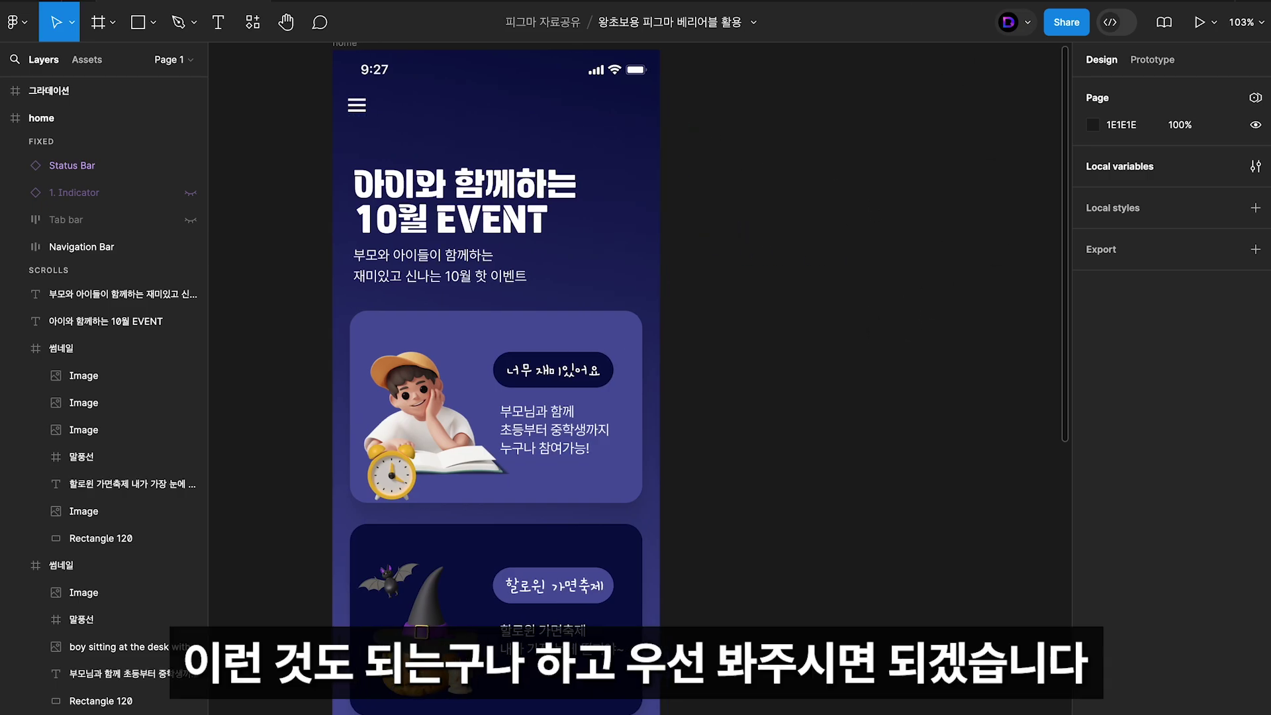
left_click(112, 23)
left_click(121, 70)
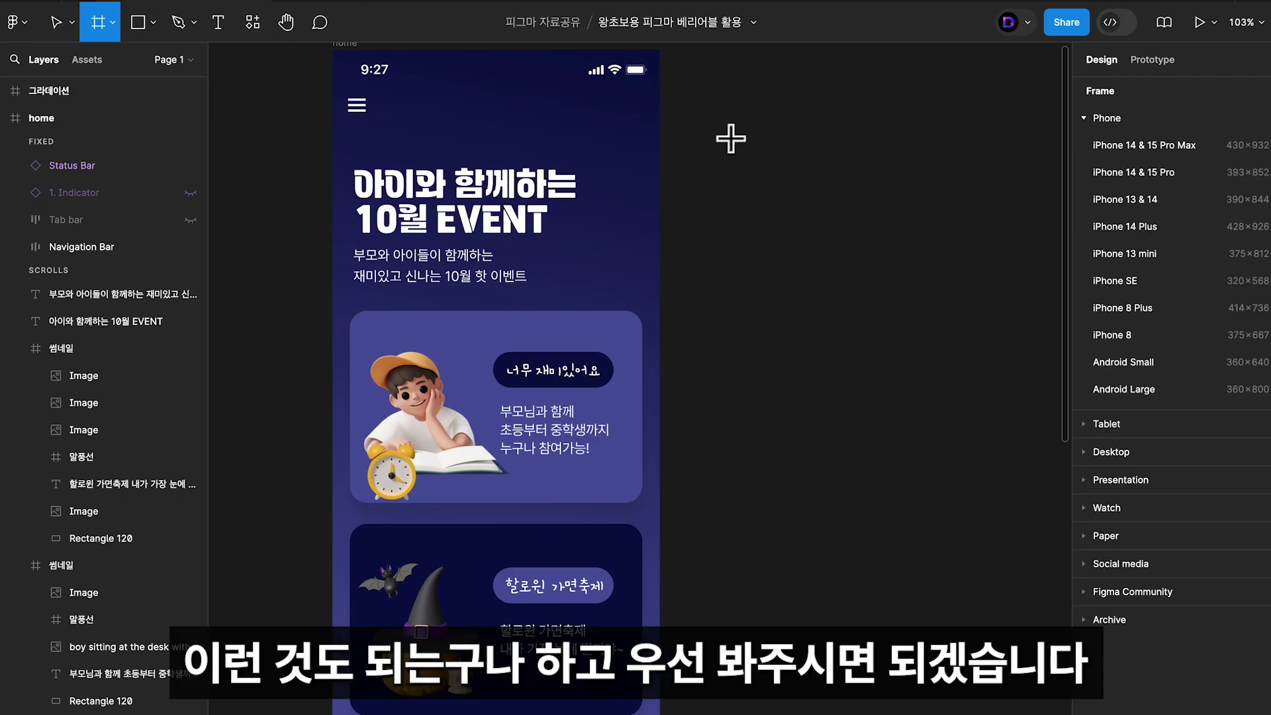
left_click_drag(739, 138, 833, 170)
left_click(1199, 222)
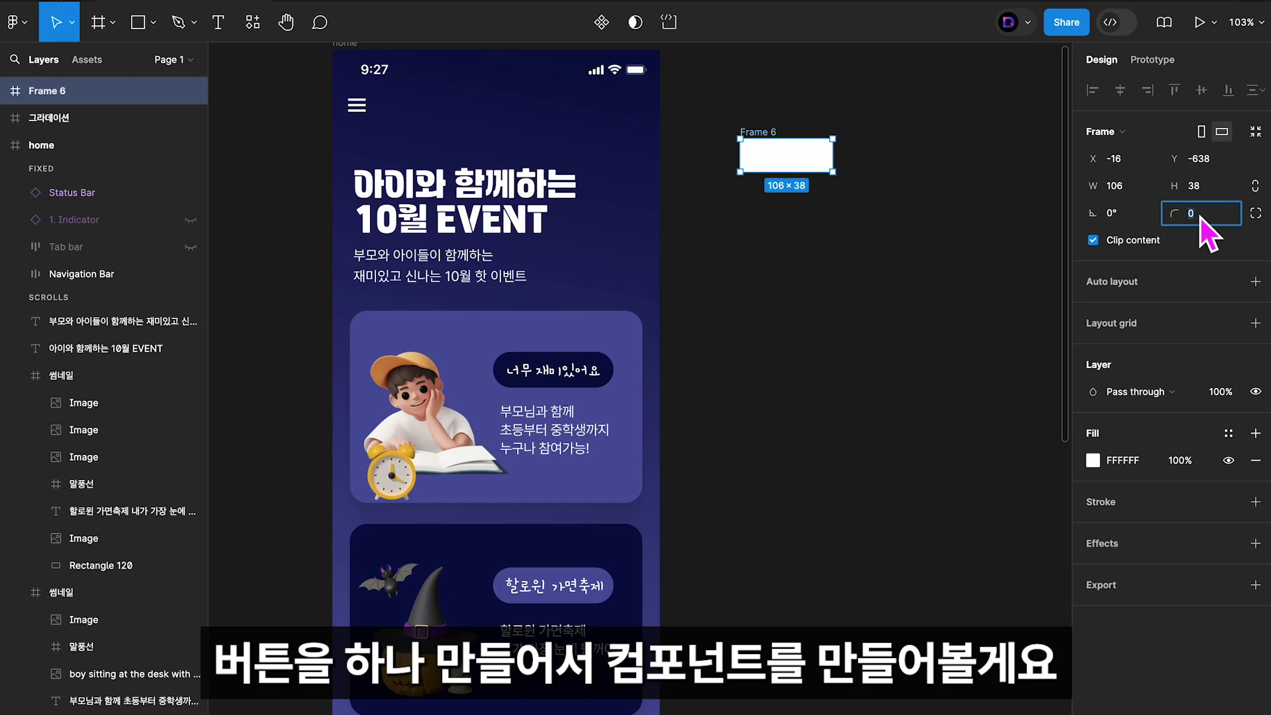
type("999")
key("Return")
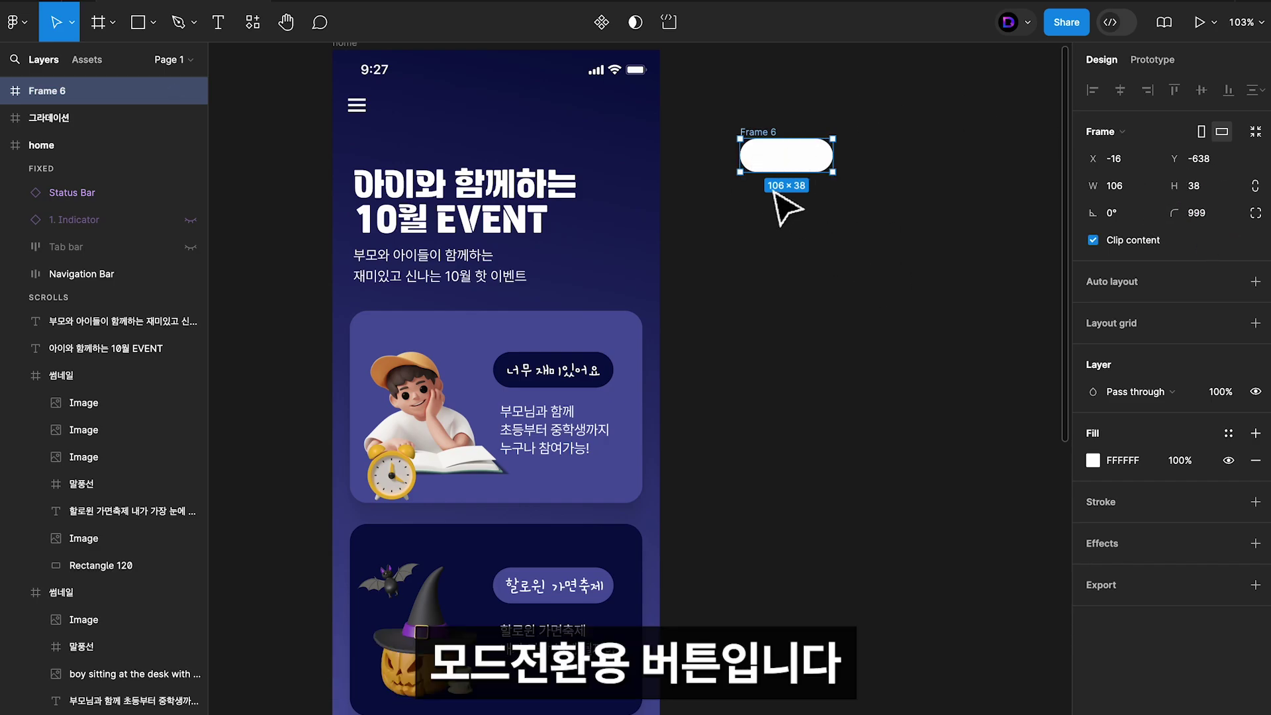
Add the centered label "mode01" inside the rounded button frame and turn the frame into a component.
key("t")
left_click(772, 153)
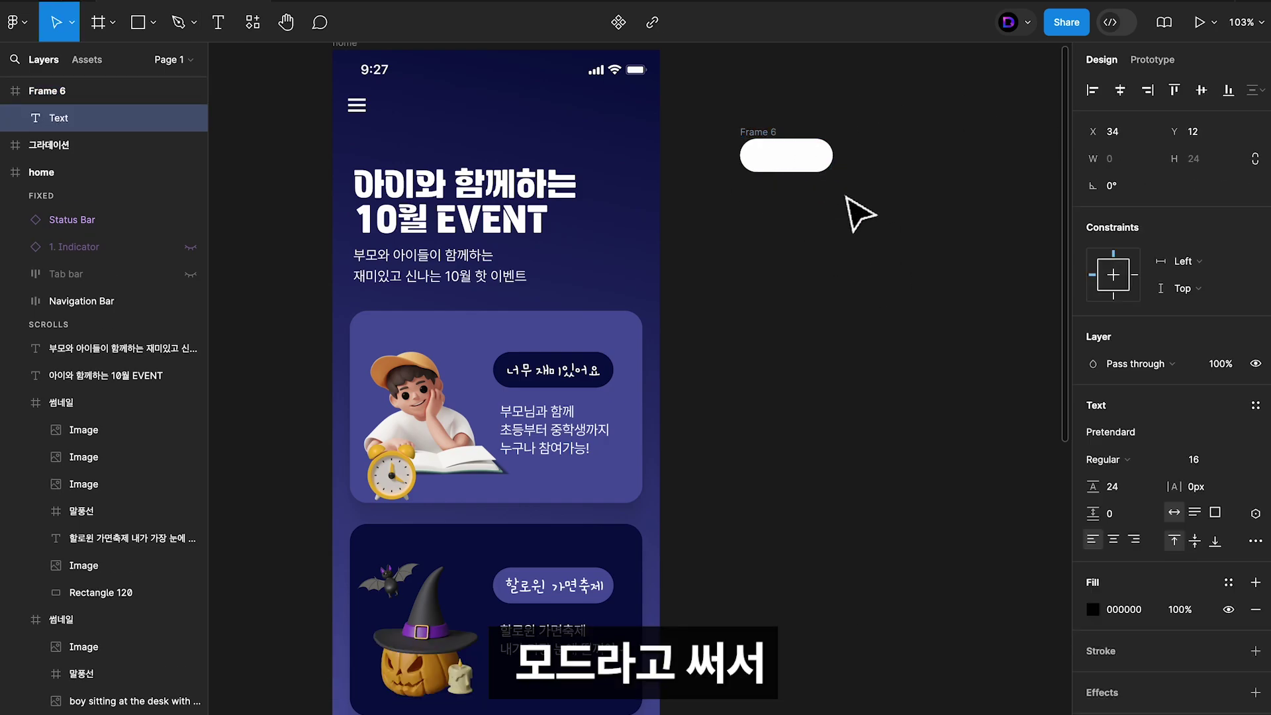
type("mod")
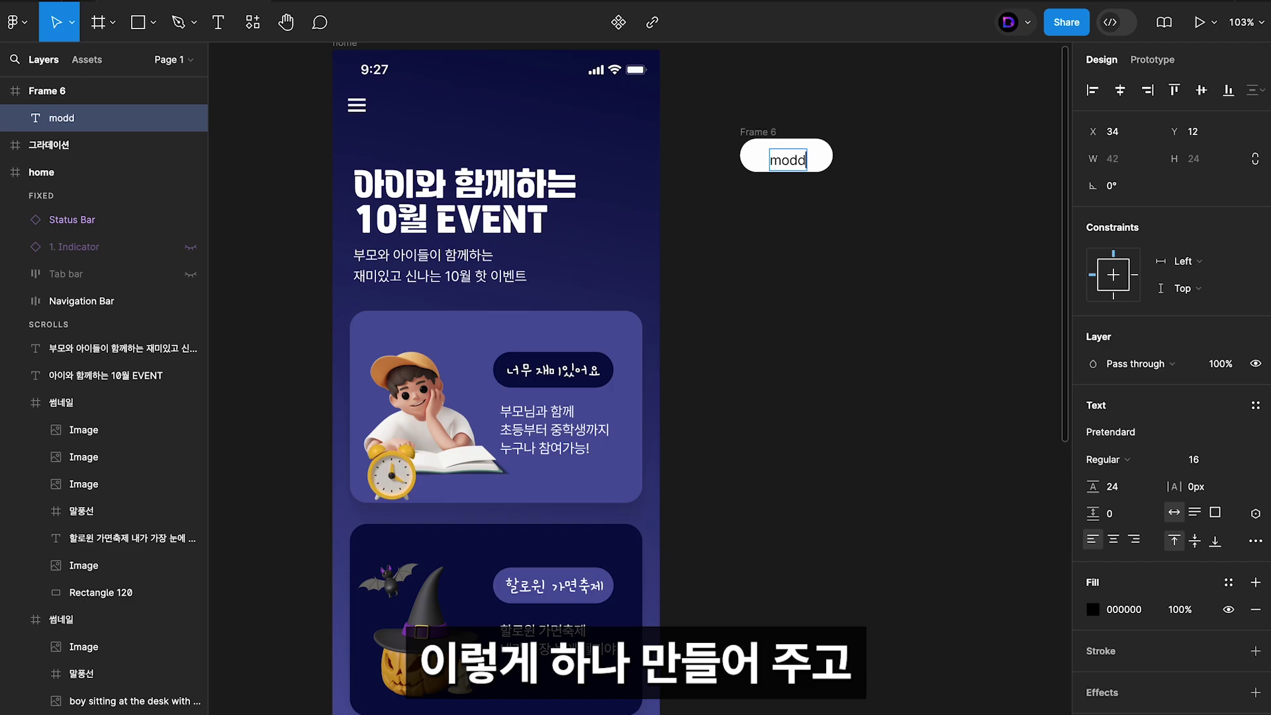
type("e01")
key("Escape")
key("Escape")
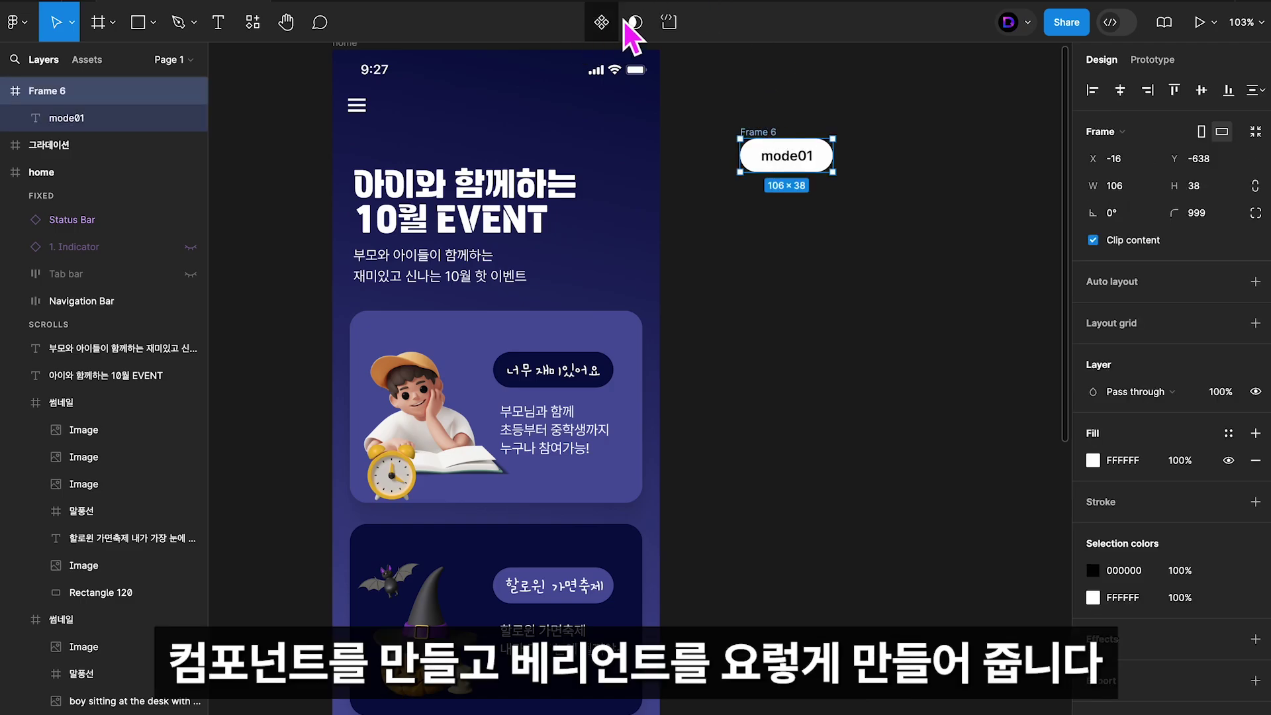
key("ctrl+alt+k")
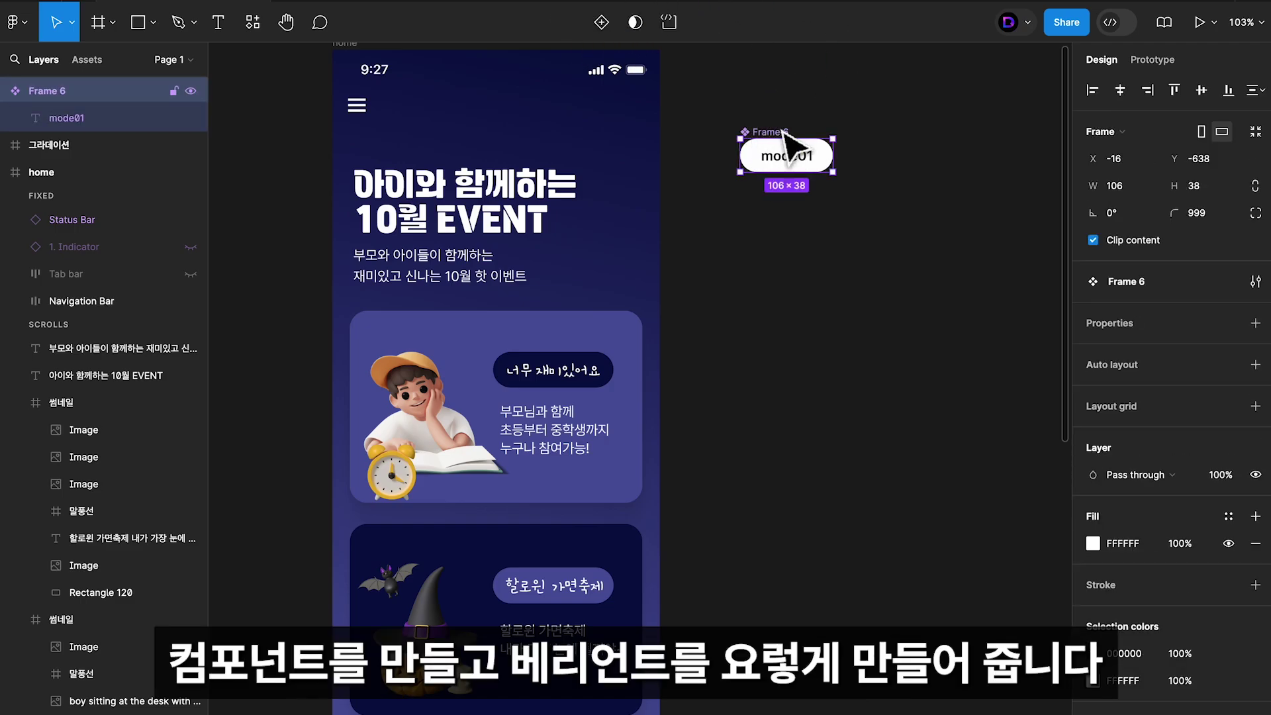
Add a second variant to the mode01 button component, enlarge the component set, and move the new variant further down.
left_click(602, 21)
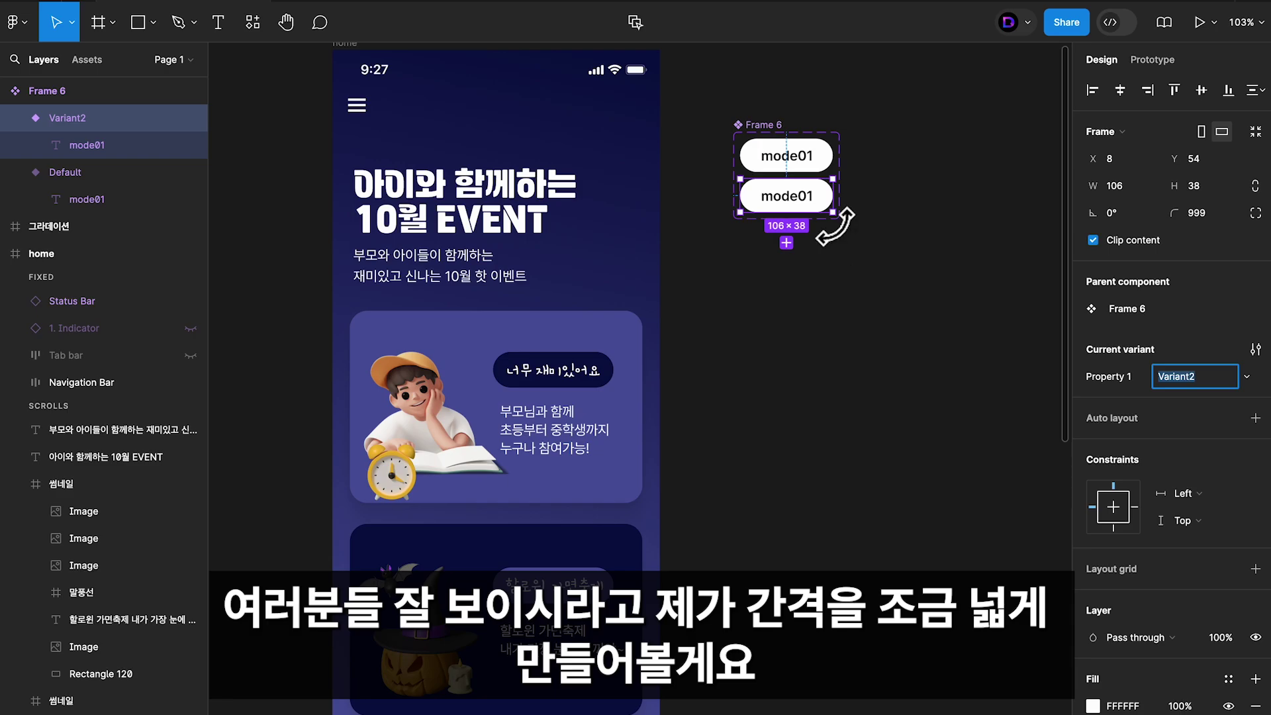
left_click(770, 135)
left_click_drag(822, 222, 827, 327)
left_click(820, 198)
left_click_drag(819, 199, 825, 243)
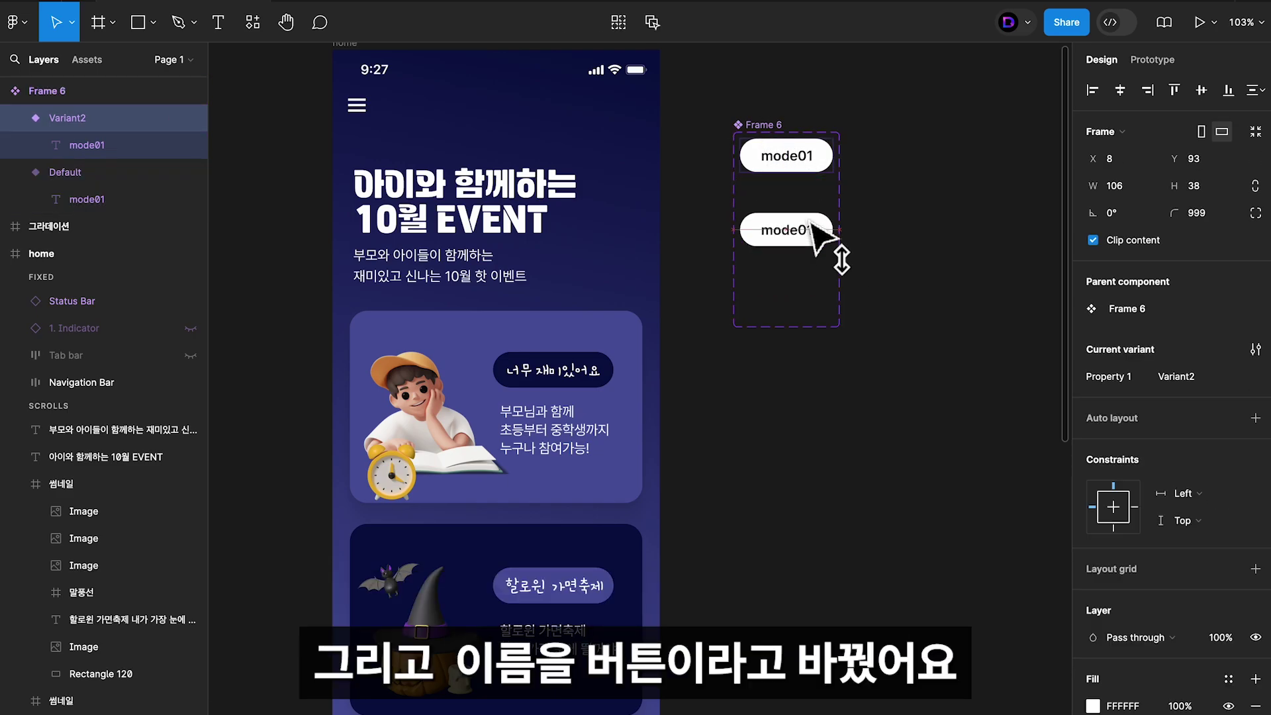
Rename the button component set as btn.
scroll(838, 133, "up", 3)
double_click(746, 126)
type("btn")
key("Return")
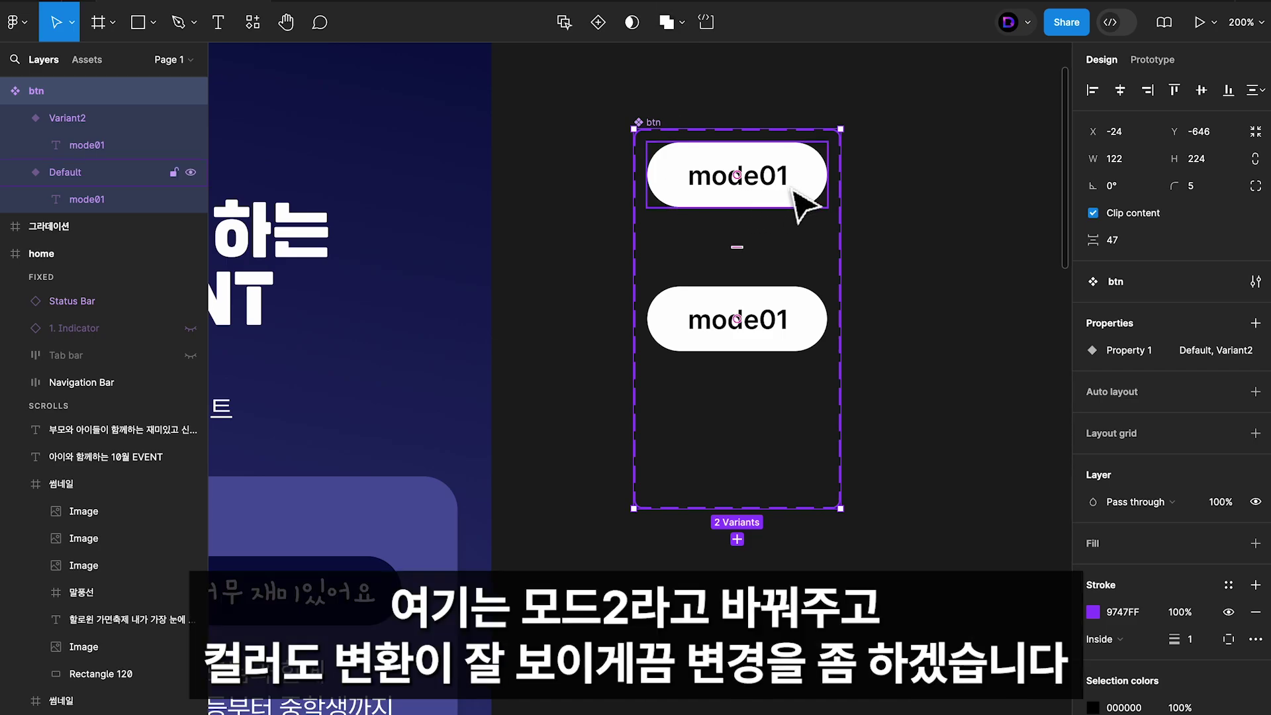
Change the lower variant's label to mode02 and recolour it with a black fill and white text.
double_click(788, 338)
double_click(787, 337)
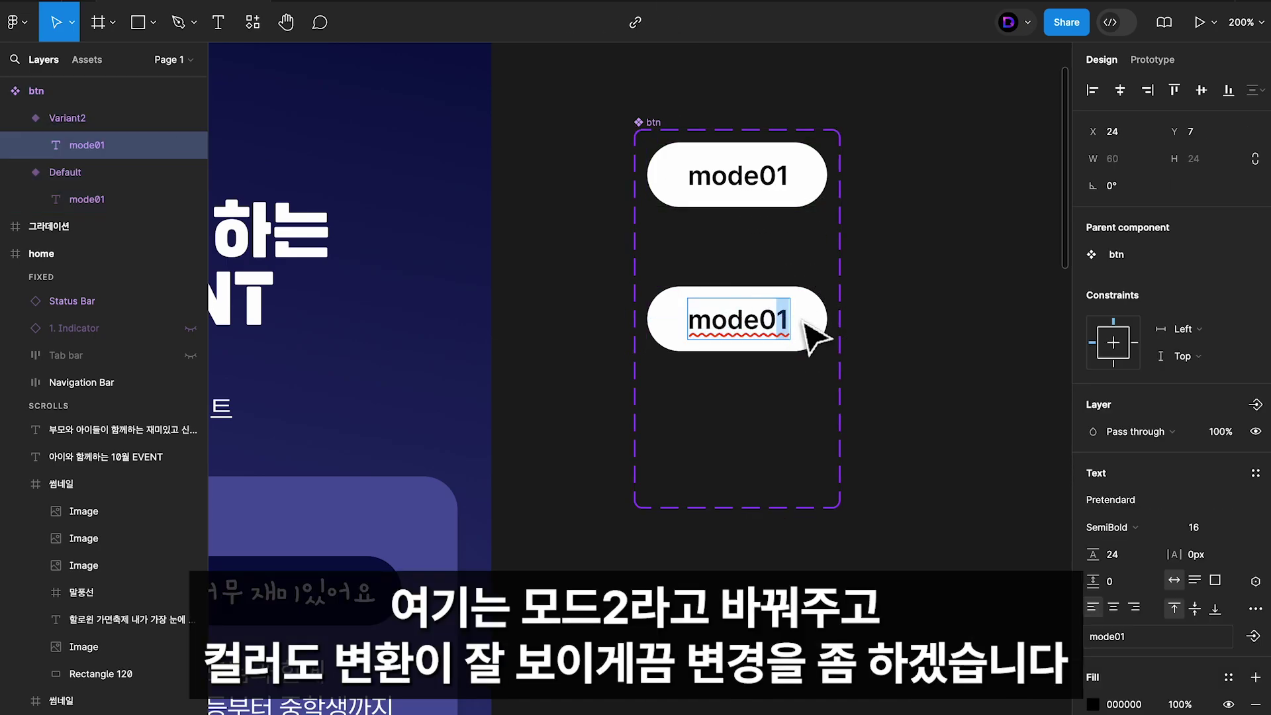
type("mode02")
key("Escape")
key("Escape")
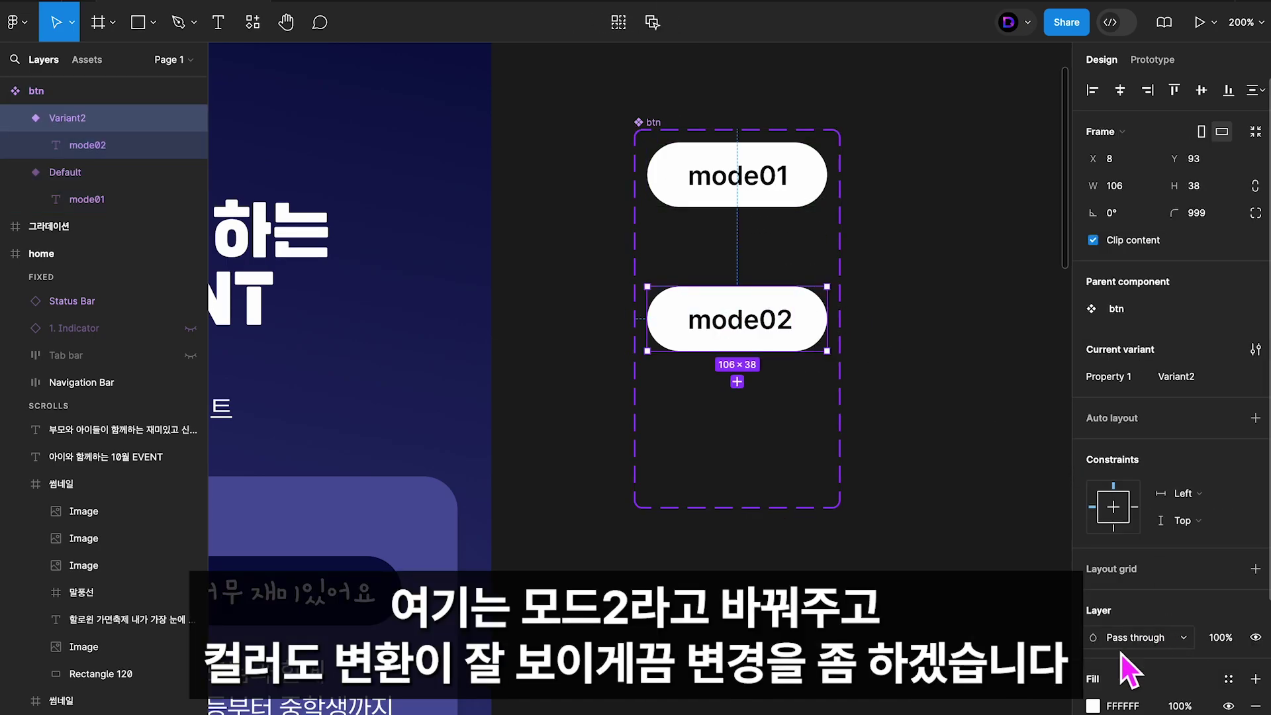
left_click(1092, 706)
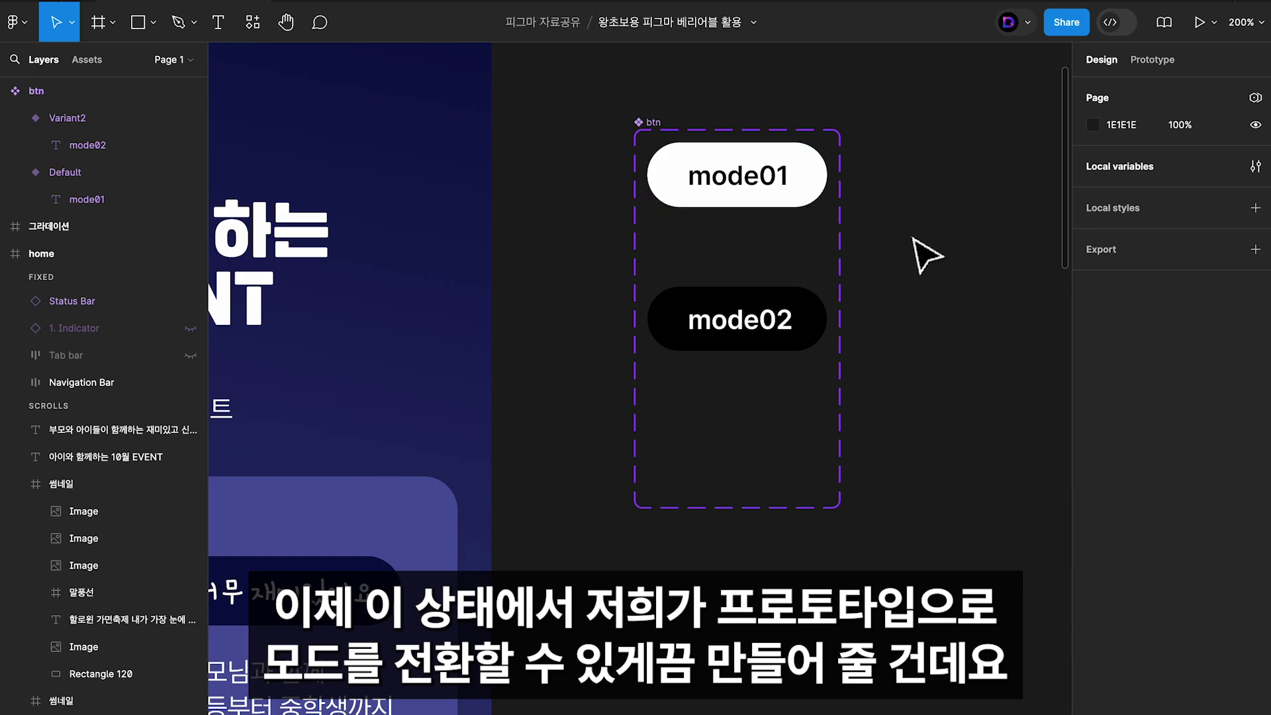
scroll(914, 255, "right", 1)
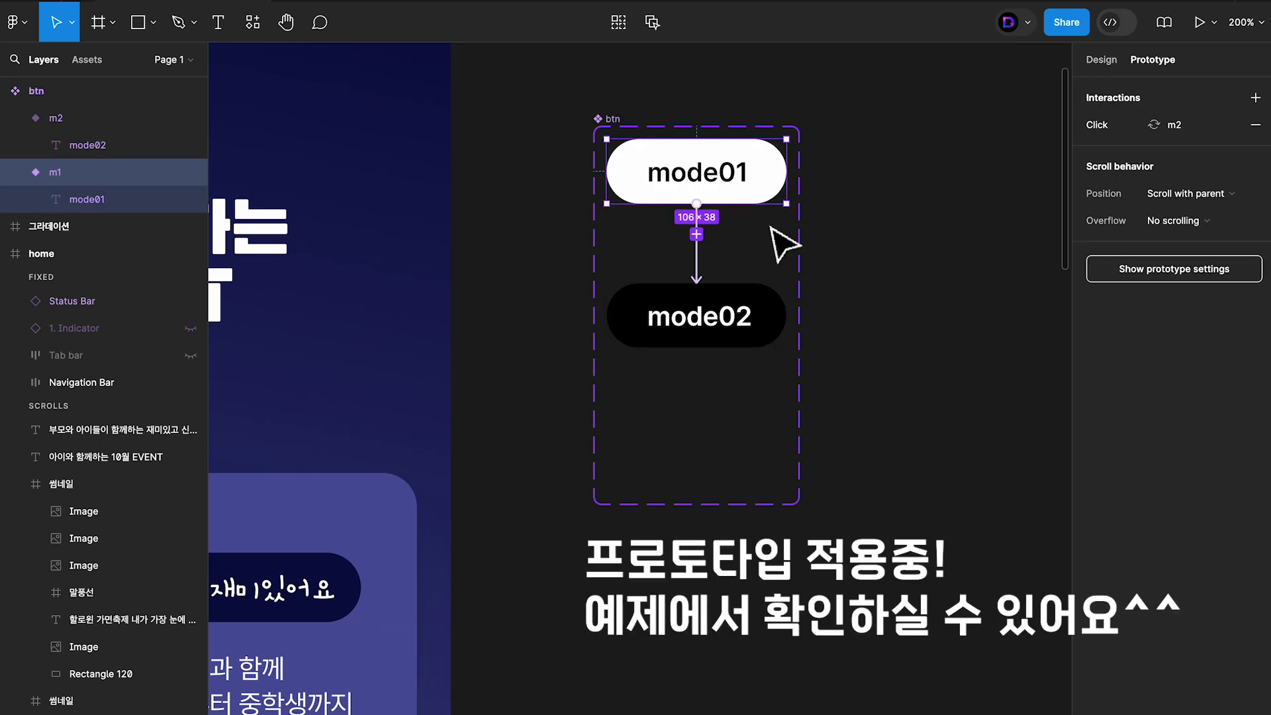
Link the mode01 and mode02 variants to each other with on-click Change to interactions that also switch the page's variable mode.
left_click_drag(696, 203, 697, 315)
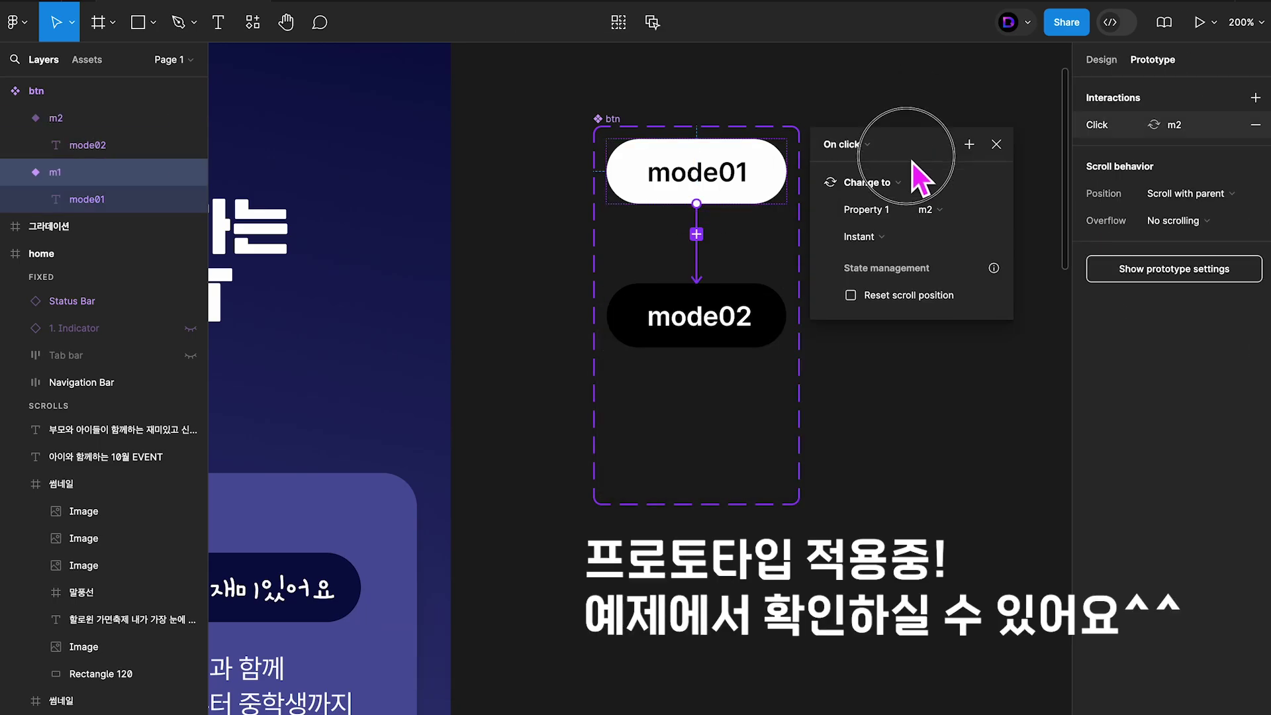
left_click(965, 145)
left_click(973, 277)
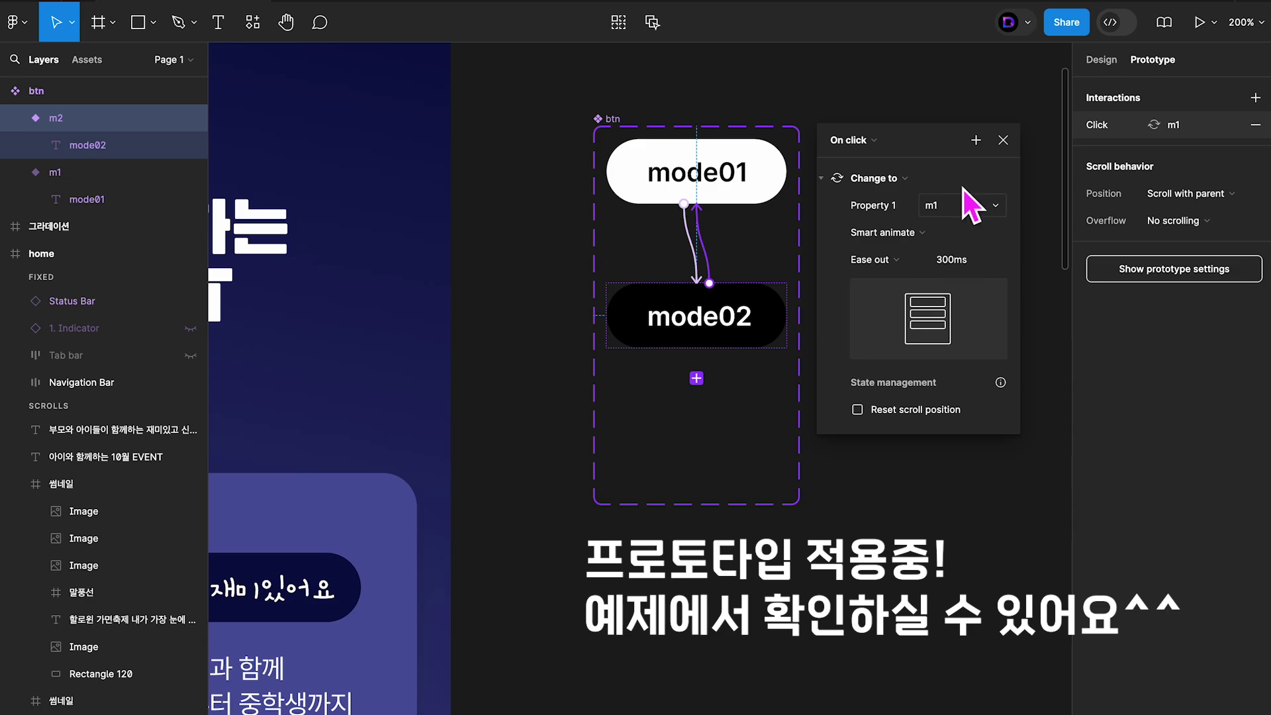
left_click(870, 494)
left_click(870, 472)
left_click(638, 133)
scroll(638, 133, "left", 3)
scroll(704, 298, "down", 3)
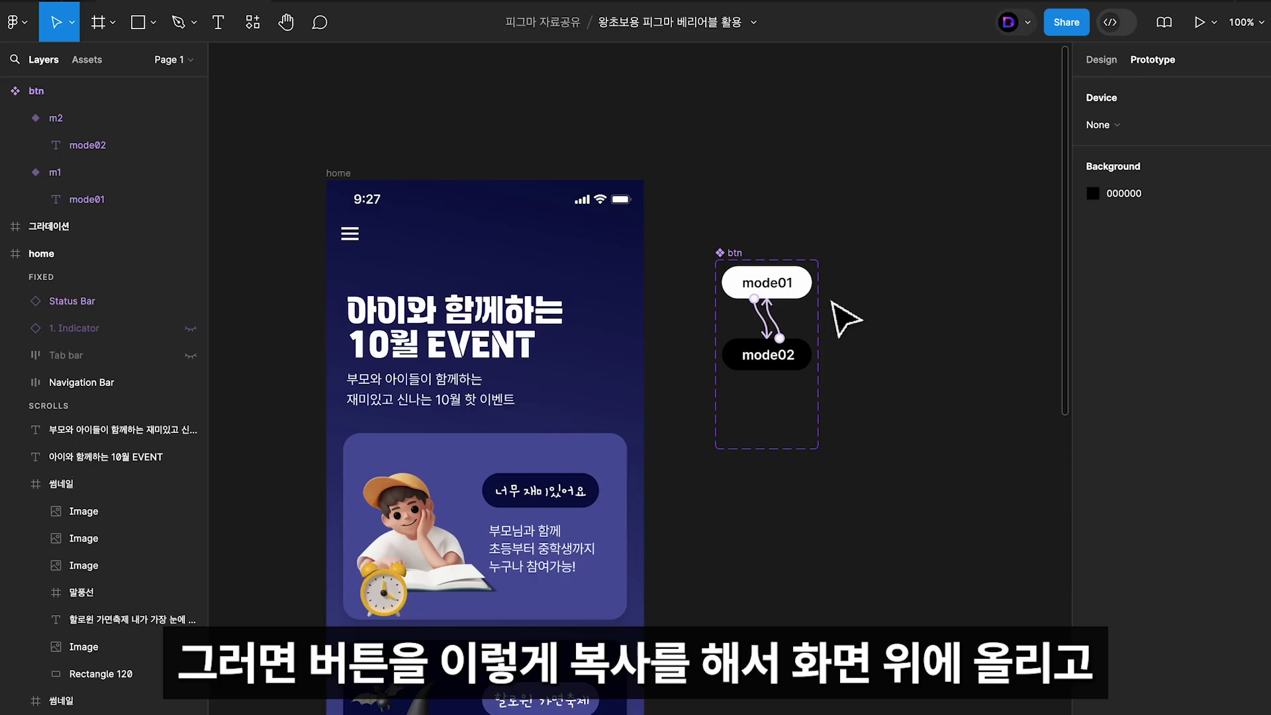
Copy the mode01 button and place the copy in the home frame's header, opposite the menu icon.
left_click(799, 282)
key("ctrl+c")
key("ctrl+v")
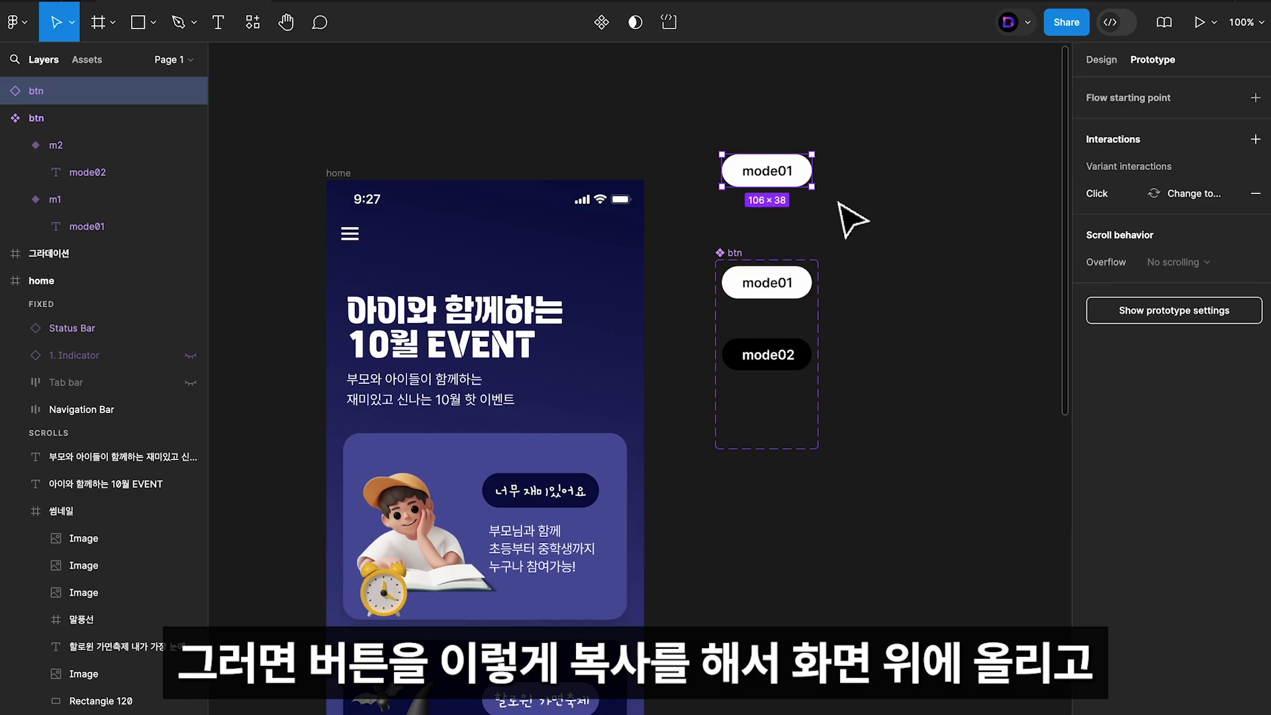
left_click_drag(789, 174, 607, 236)
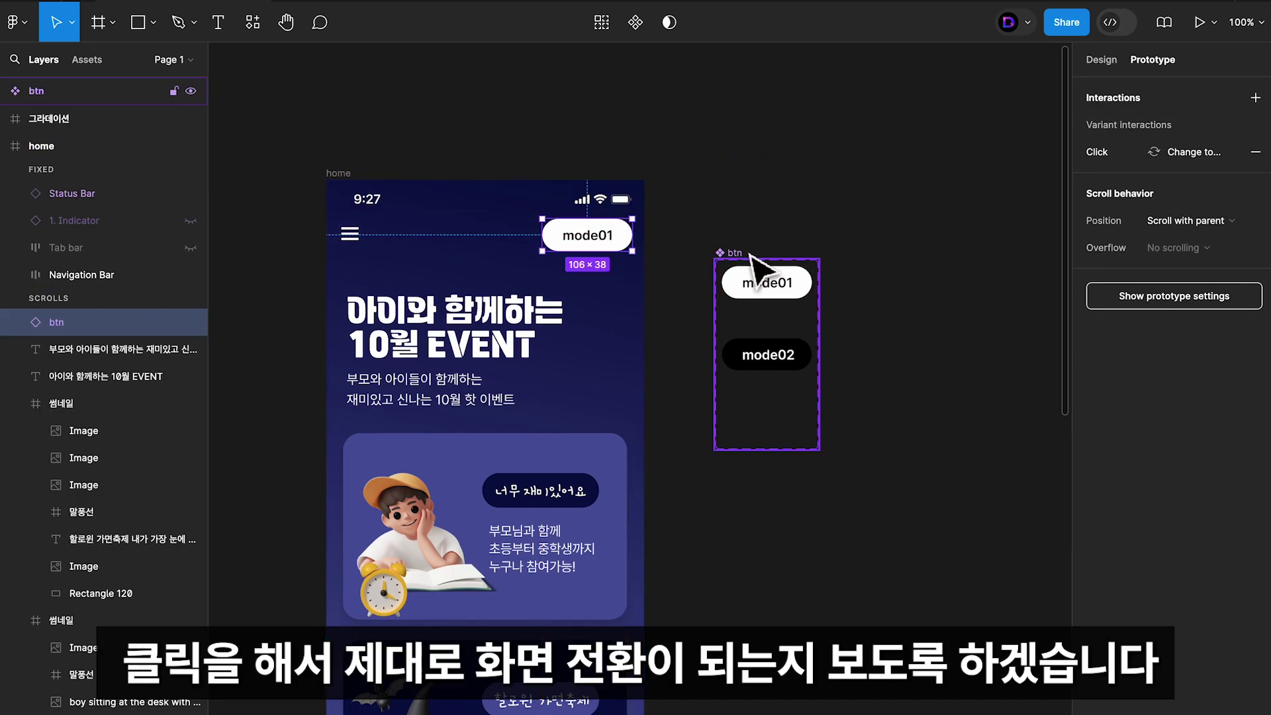
left_click(518, 110)
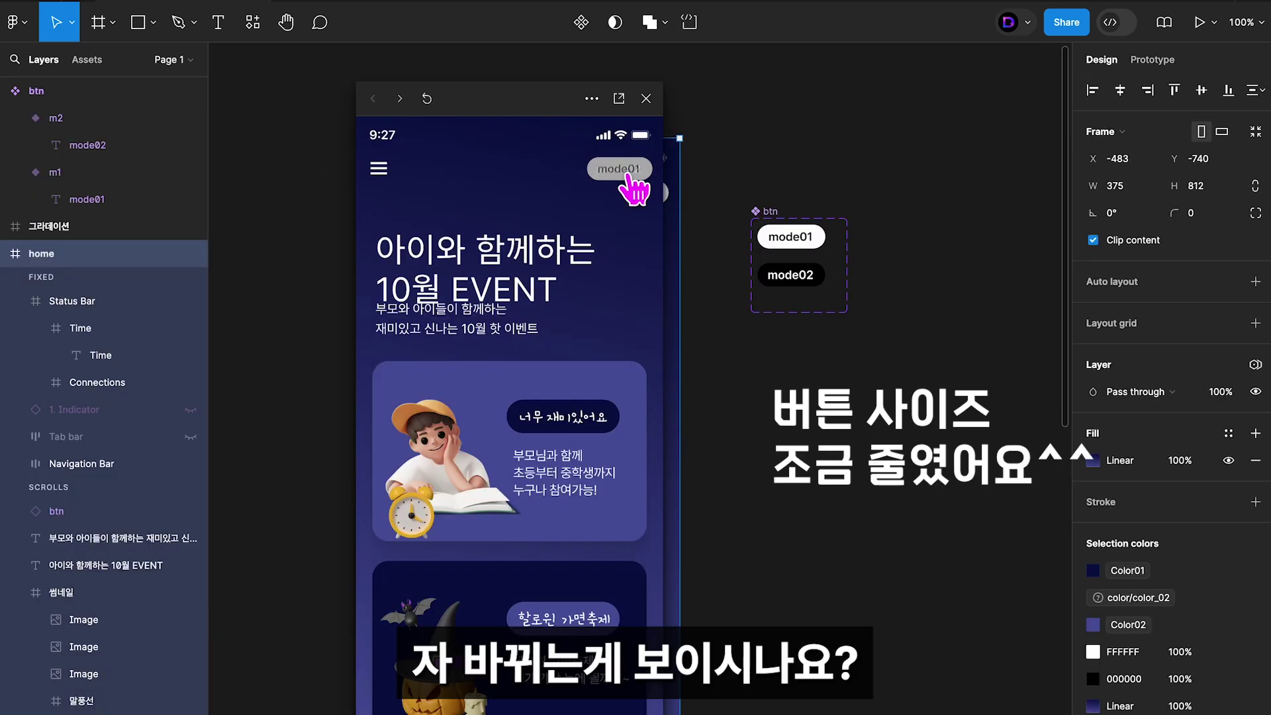
Test the mode button in the home frame's preview window, then close the preview.
left_click(624, 170)
left_click(624, 171)
left_click(622, 171)
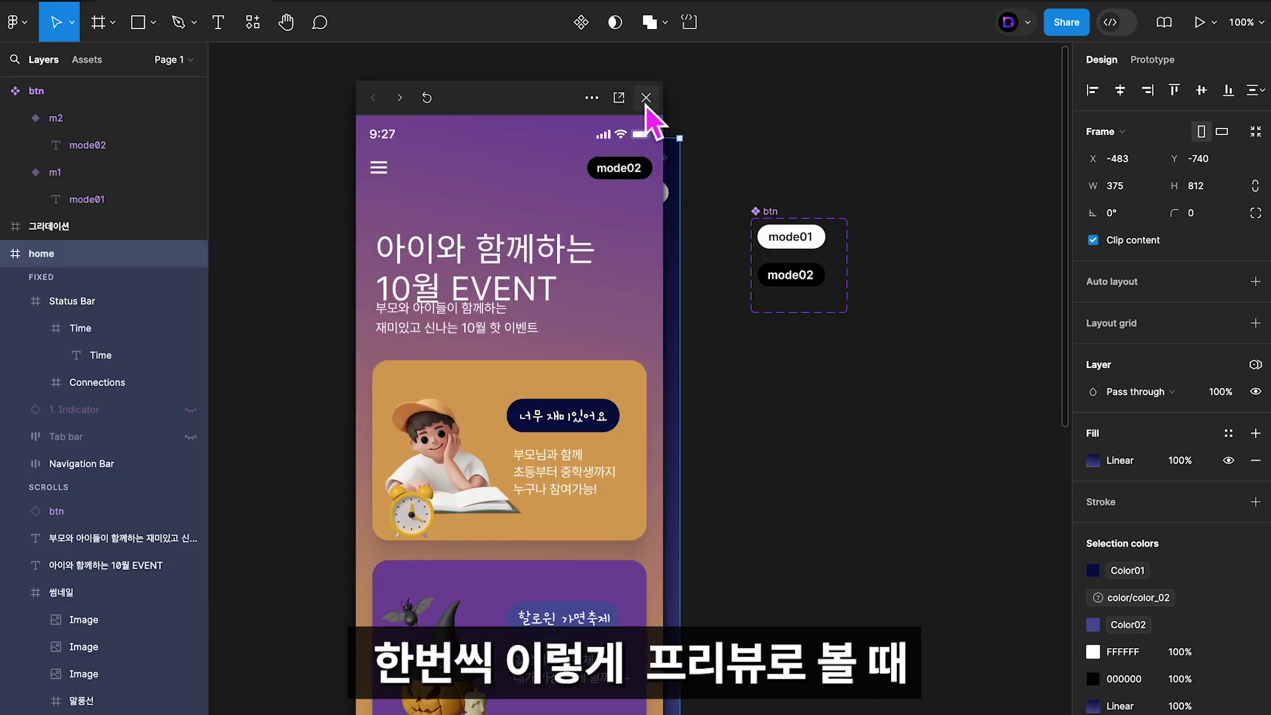
left_click(646, 98)
Present the home frame in full view and switch back and forth between modes with its mode button.
left_click(1213, 22)
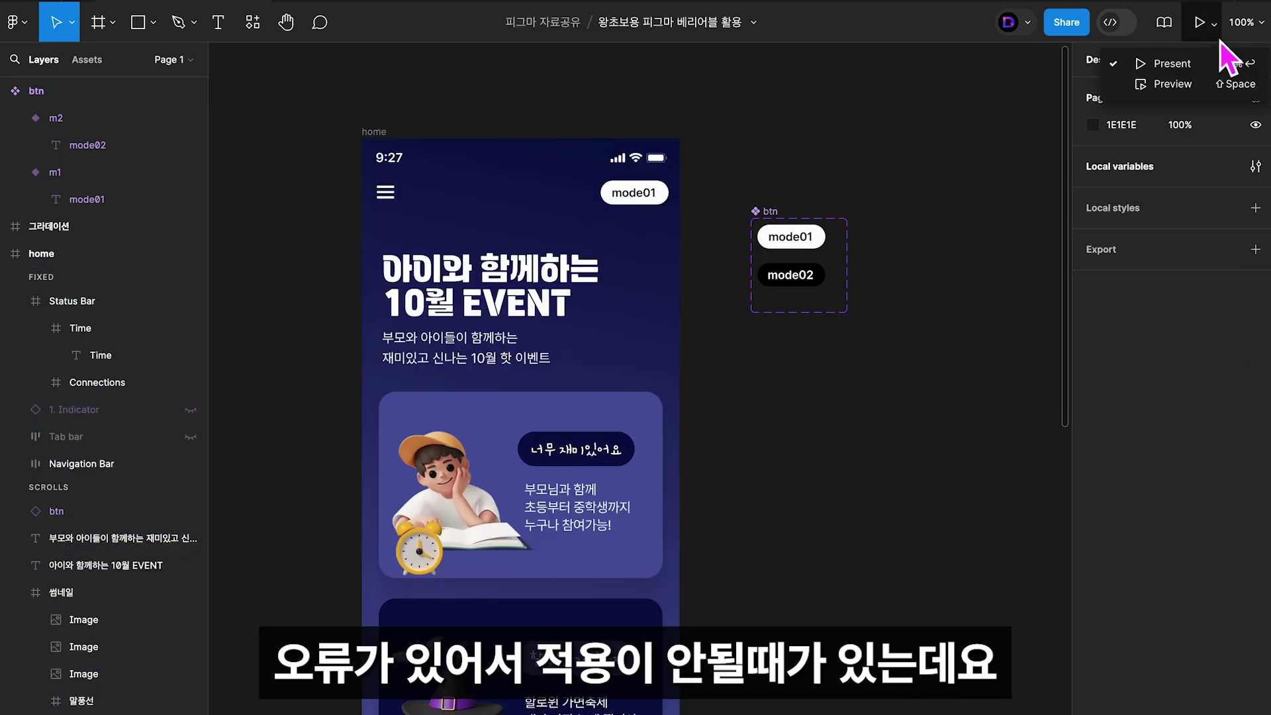
left_click(1200, 66)
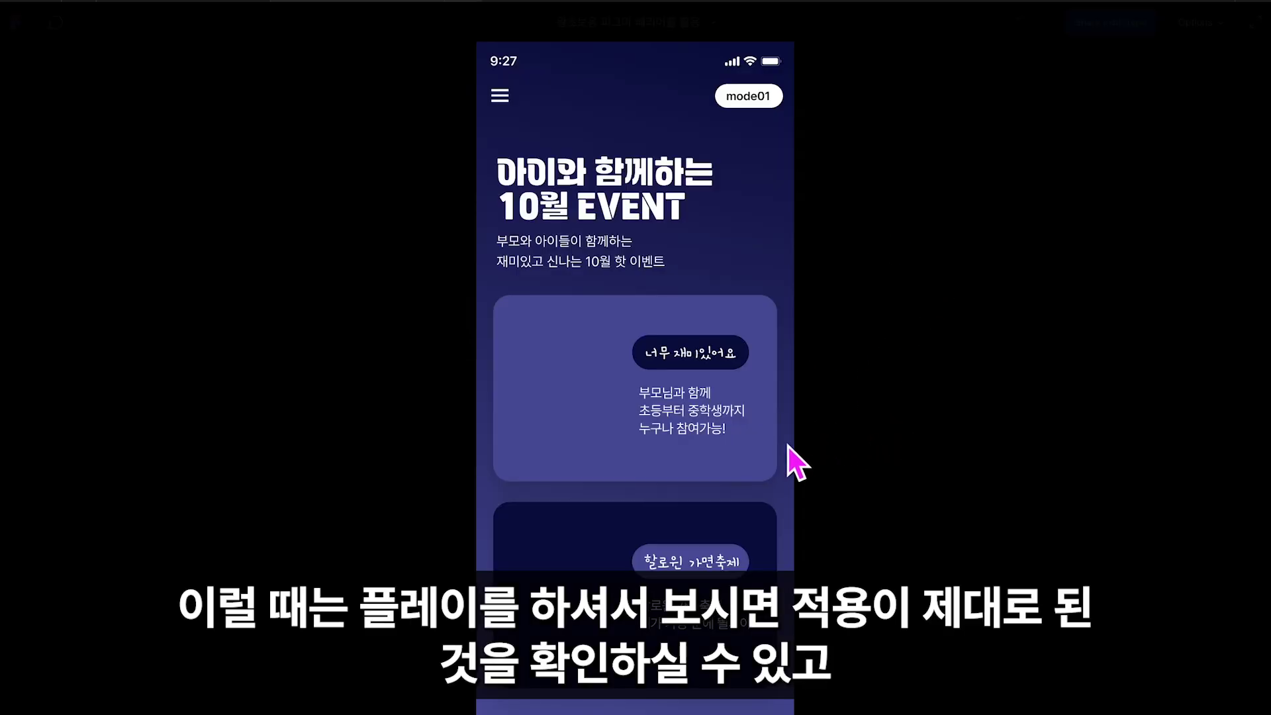
left_click(760, 106)
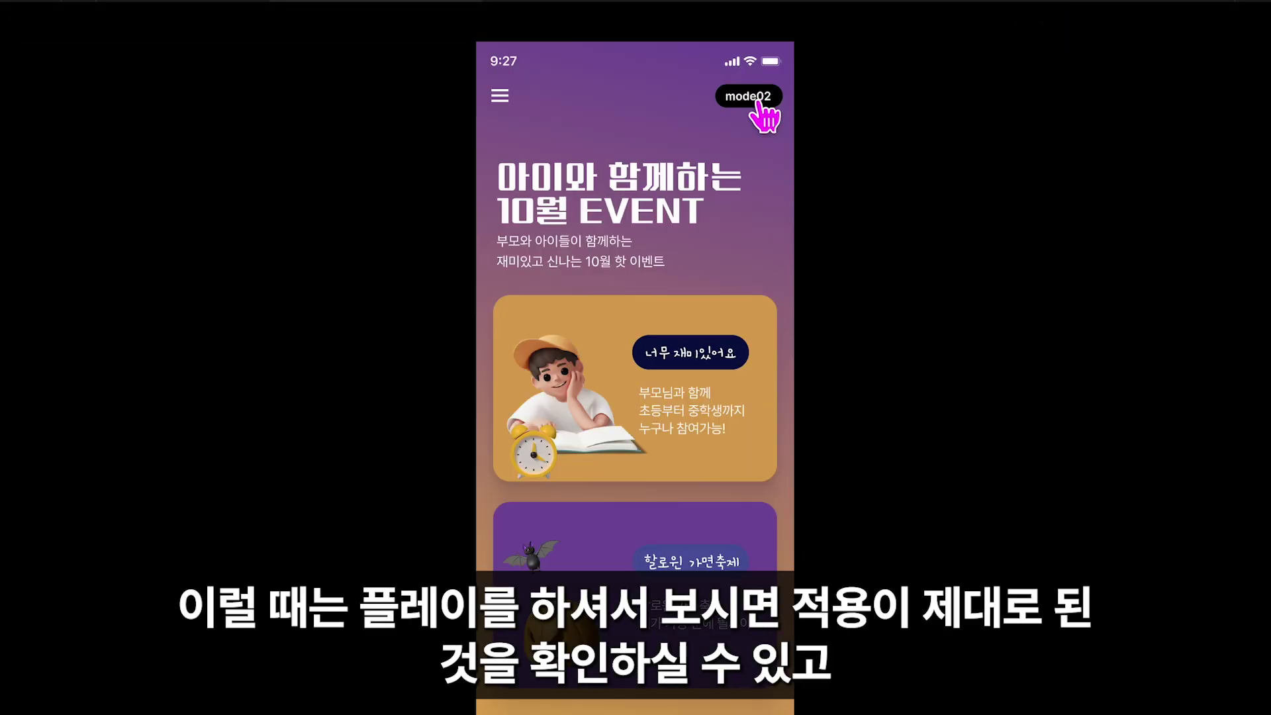
left_click(759, 106)
left_click(760, 106)
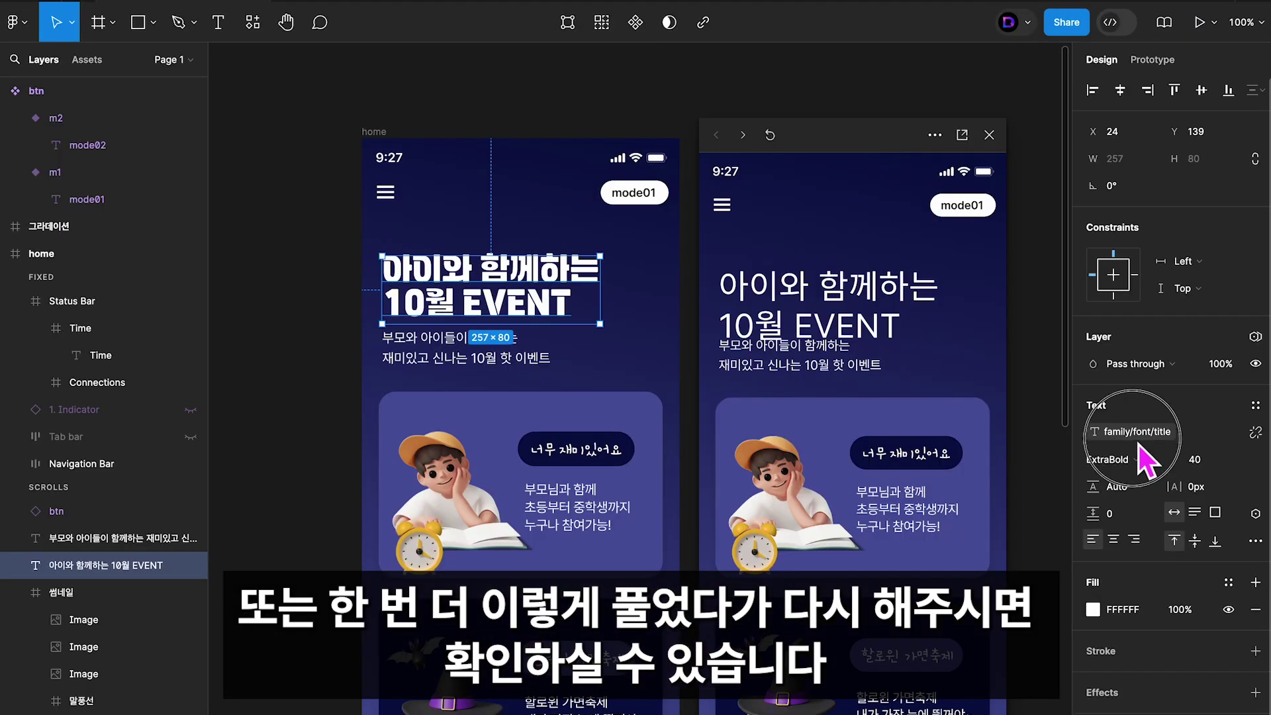
Reapply the family/font/title variable to the event heading and test the mode button in the preview.
left_click(1135, 433)
left_click(1129, 569)
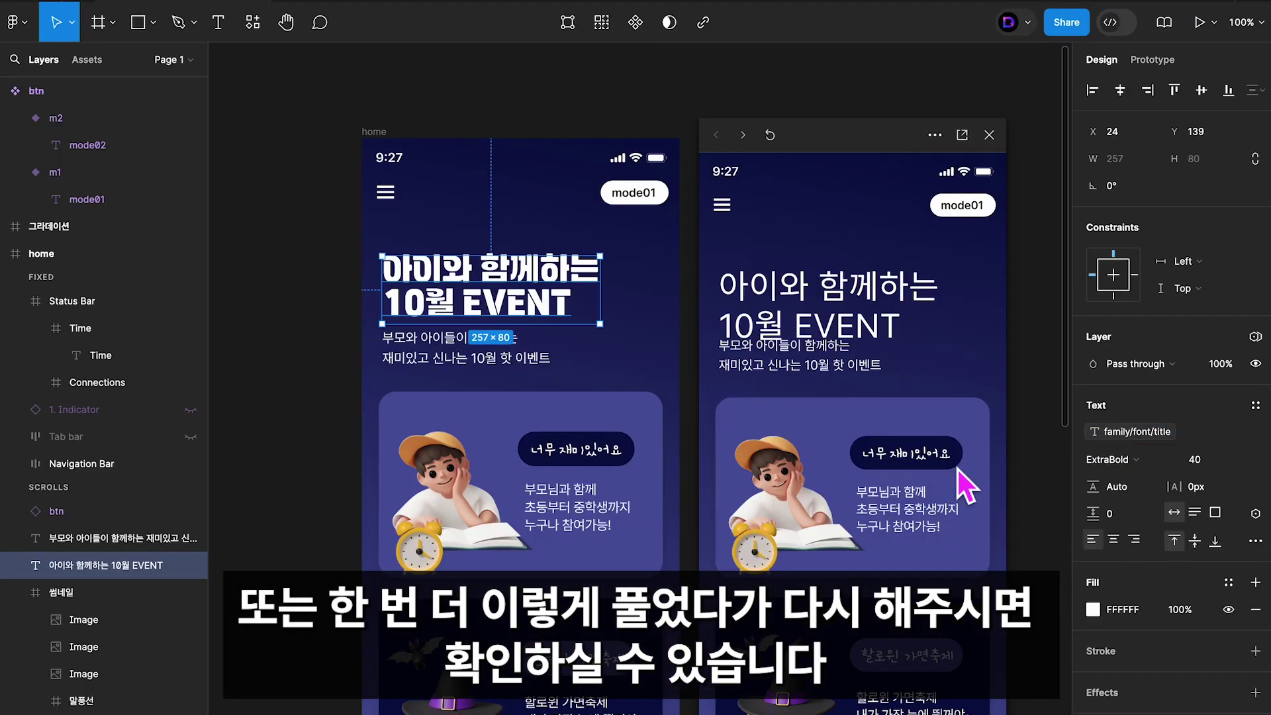
left_click(952, 208)
left_click(951, 208)
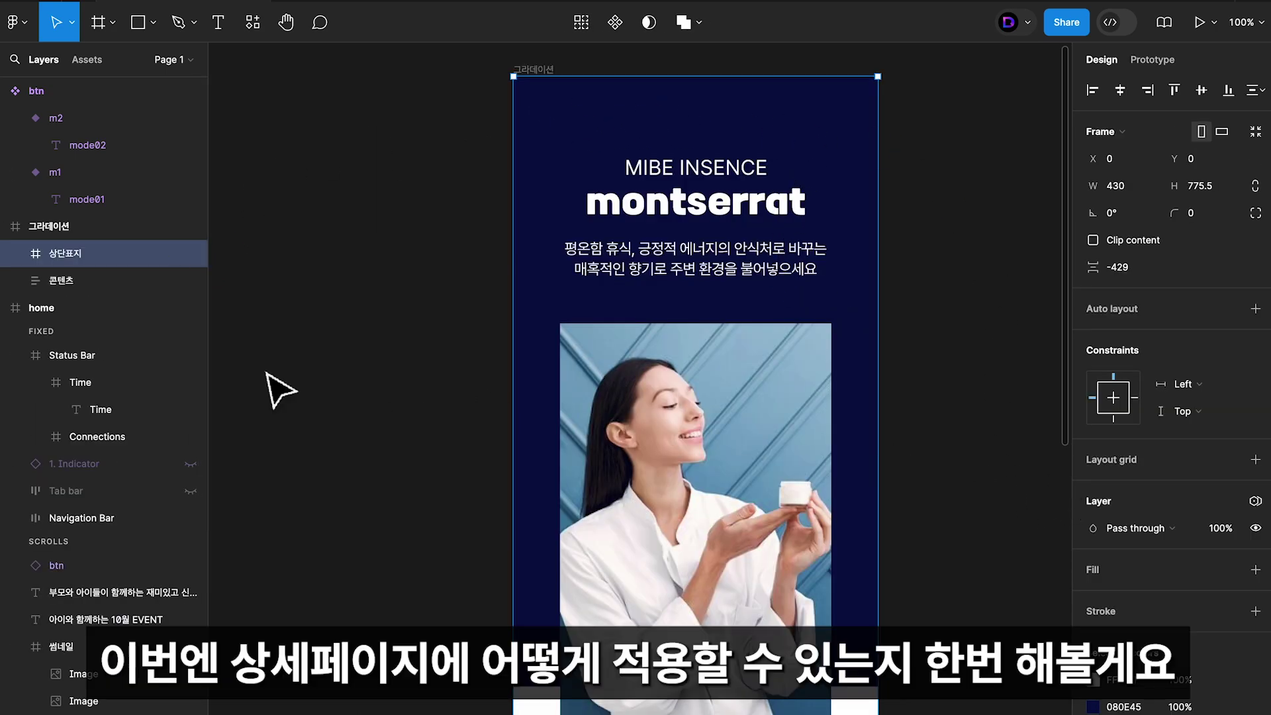
Change the fill of the 표지 frame inside 그라데이션 from solid to a linear gradient.
double_click(830, 170)
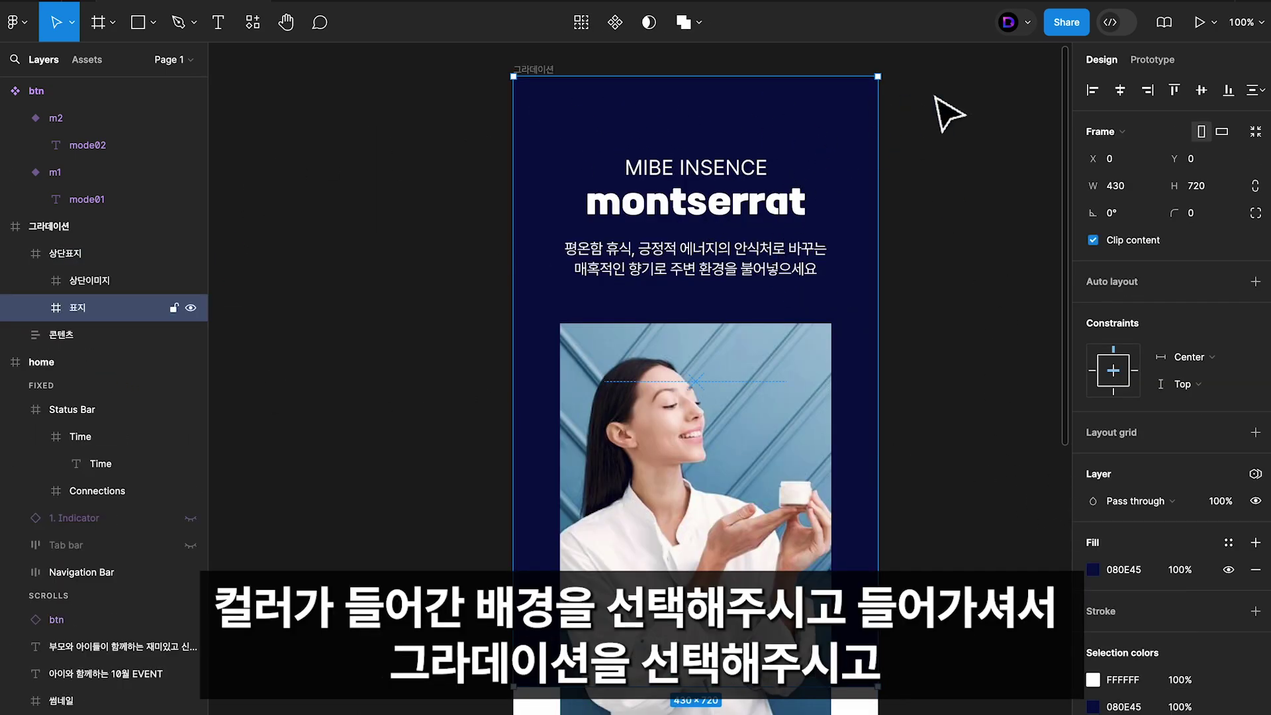
left_click(1094, 570)
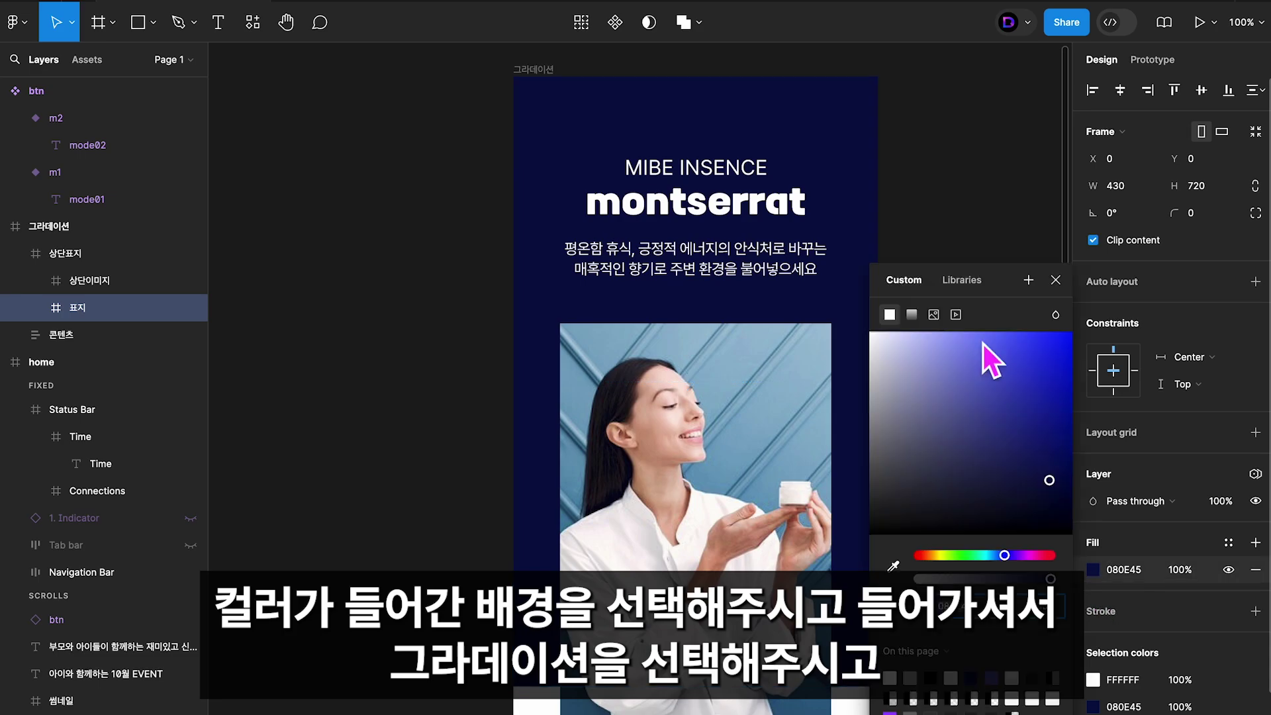
left_click(917, 319)
Bind the 표지 gradient's 0% stop to the Color01 variable and its 100% stop to Color02.
left_click(947, 479)
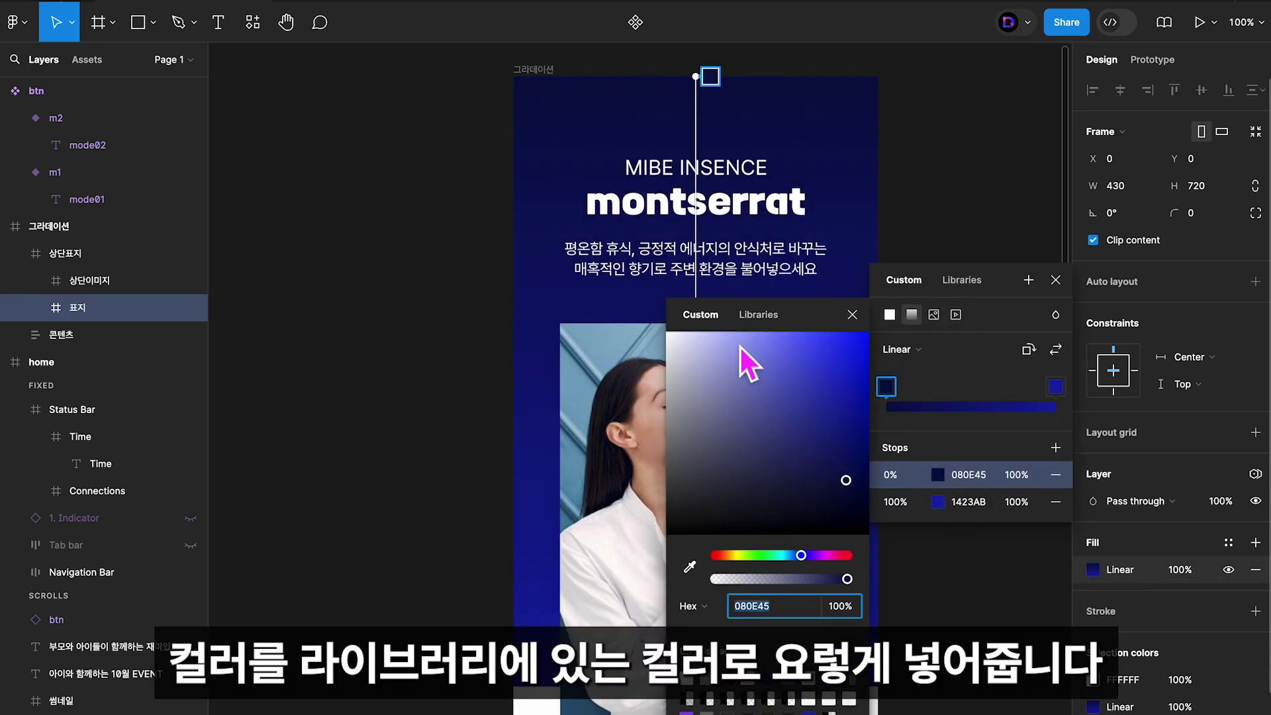
left_click(758, 315)
left_click(699, 429)
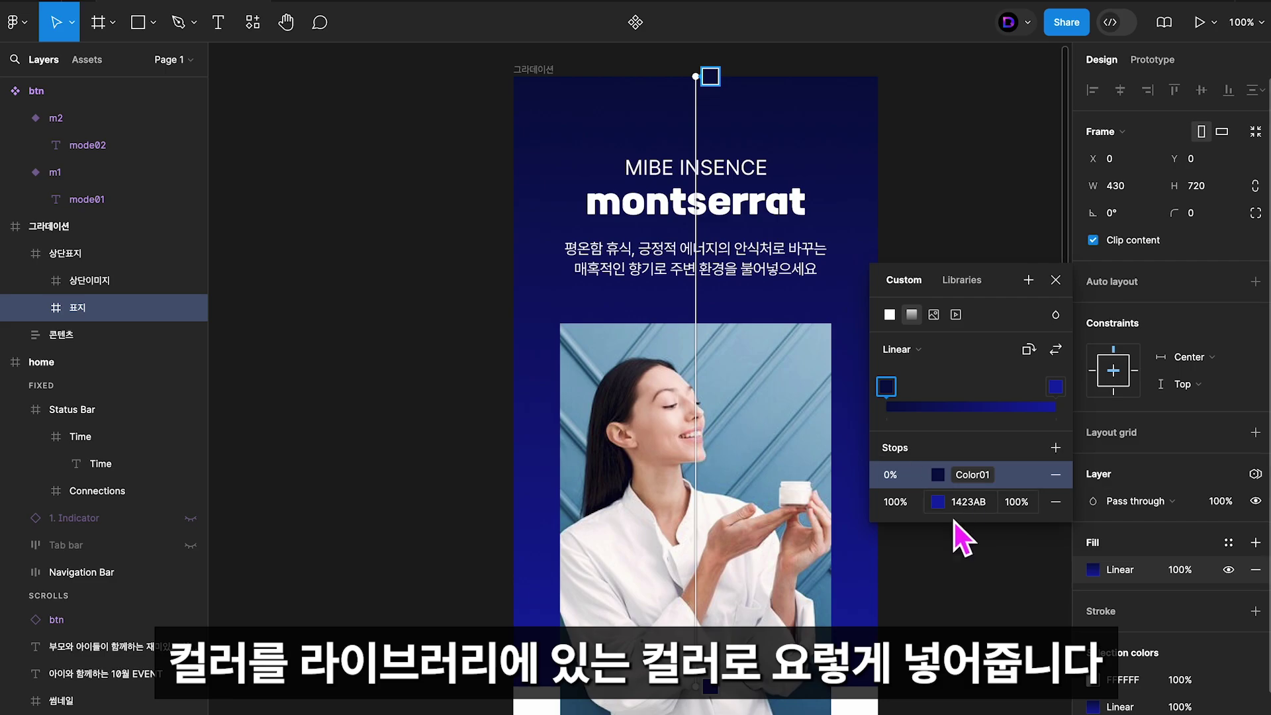
left_click(963, 503)
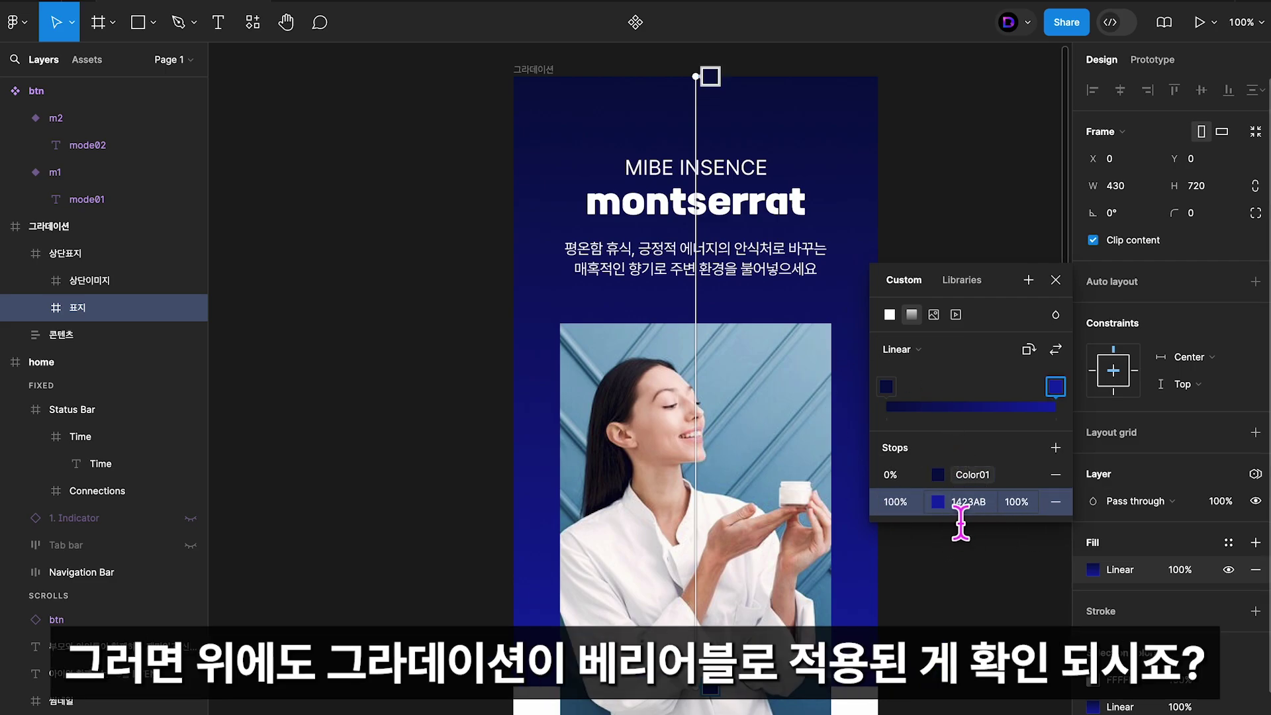
left_click(938, 503)
left_click(802, 319)
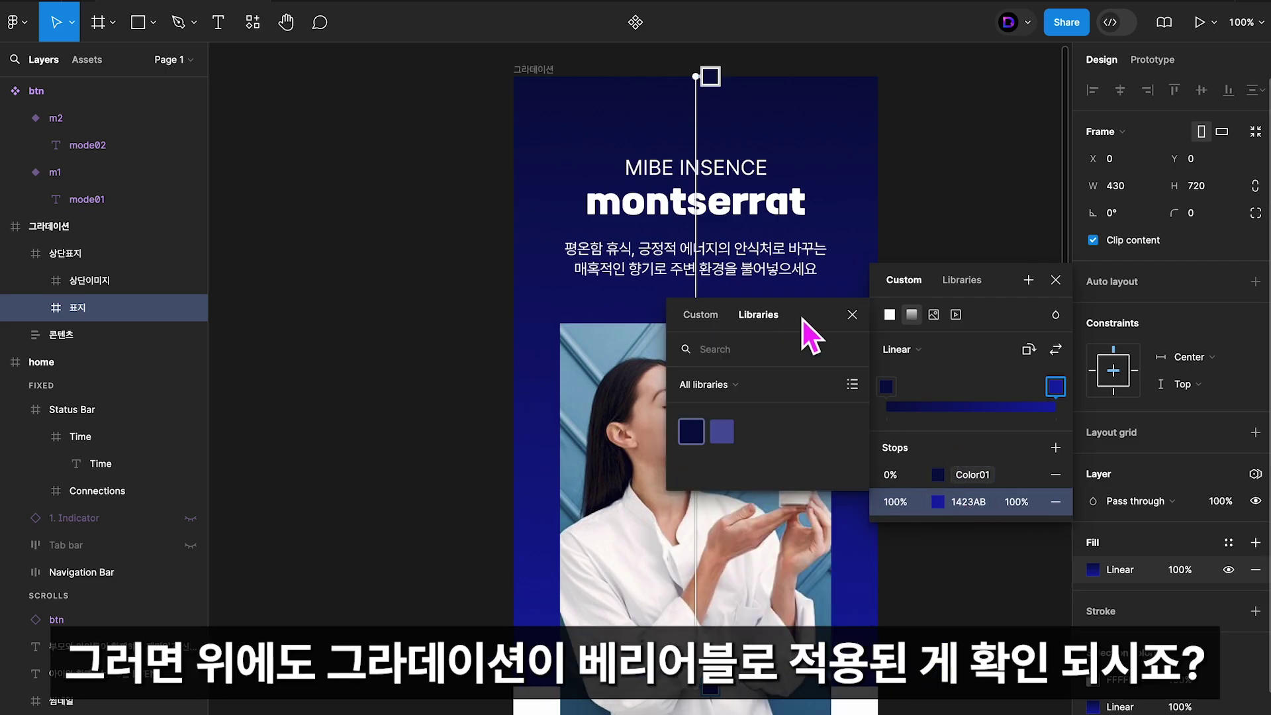
left_click(714, 427)
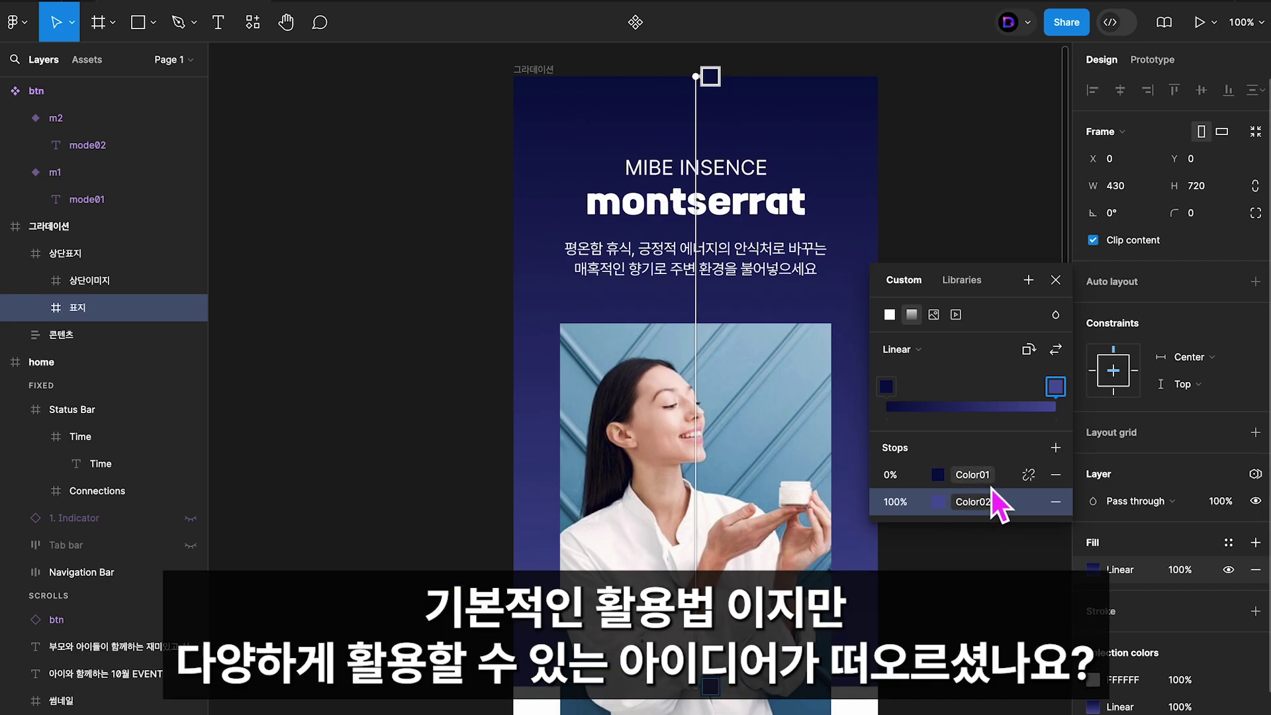
left_click(1057, 282)
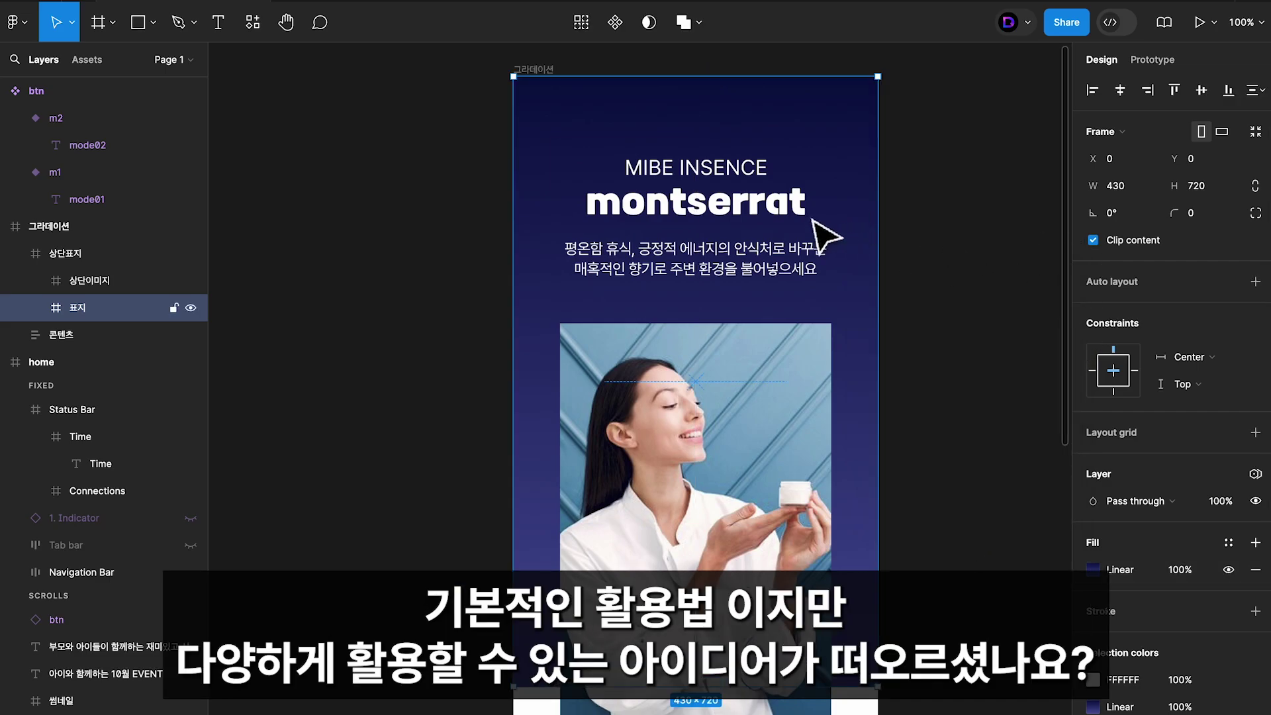
left_click(795, 224)
scroll(979, 278, "down", 1)
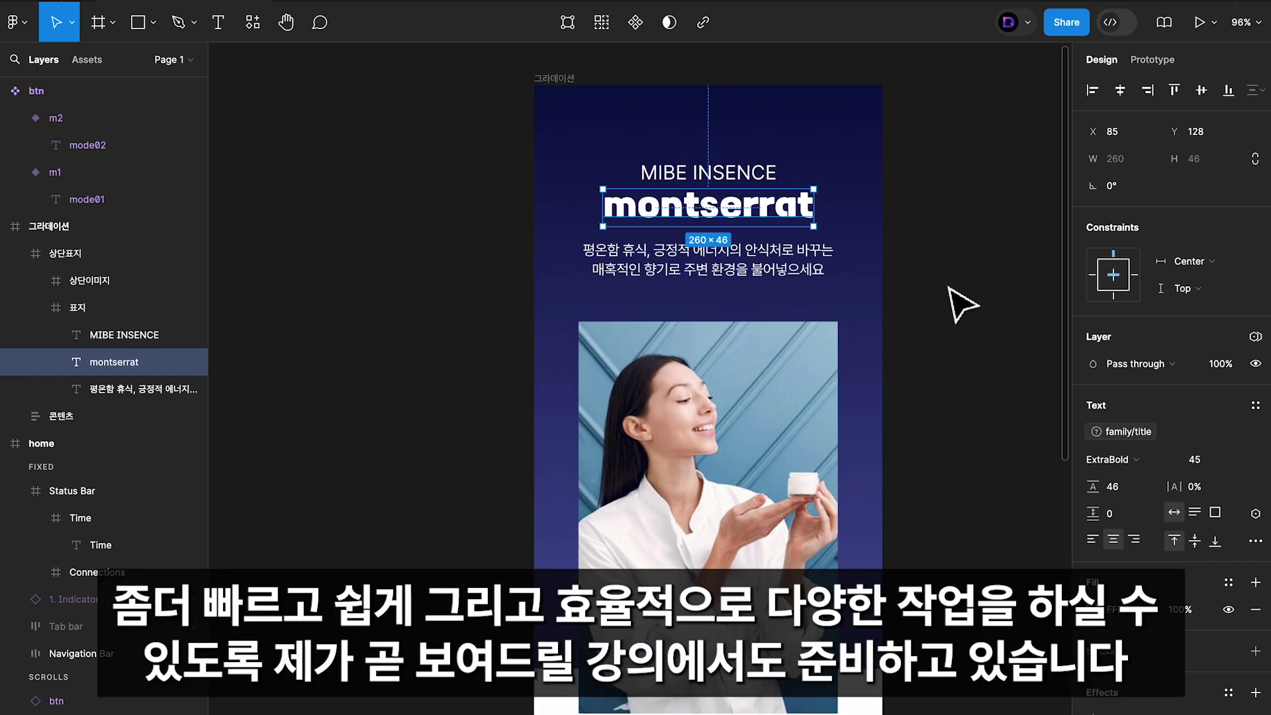
scroll(976, 291, "up", 1)
left_click(1013, 300)
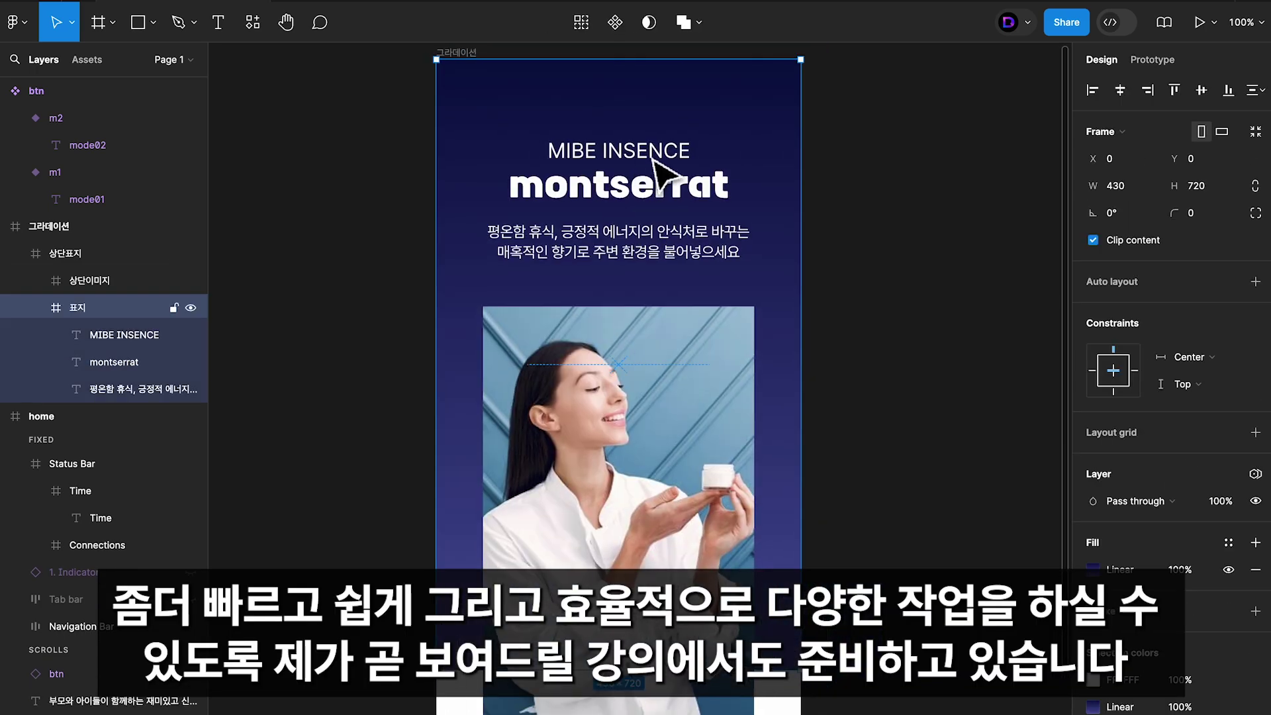
Detach the old variable from the MIBE INSENCE text and assign the copy variable to its font family.
double_click(651, 157)
left_click(1256, 459)
left_click(1126, 432)
left_click(1028, 333)
left_click(755, 467)
Detach the family/font/body and weight/regular variables from the two-line description and assign the copy variable to its font family.
left_click(662, 242)
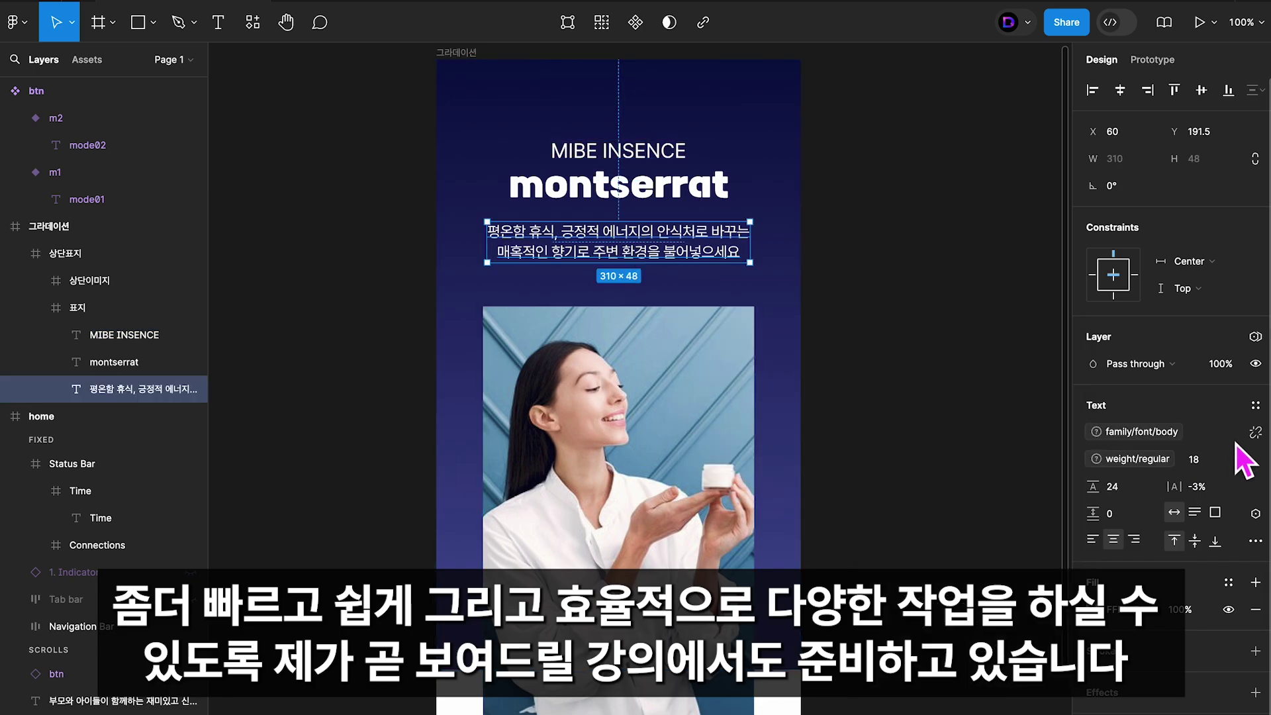
left_click(1255, 432)
left_click(1255, 459)
left_click(1115, 433)
left_click(1028, 333)
left_click(738, 462)
Detach the family/title variable from the montserrat heading and assign the title variable from family/font to its font family.
left_click(662, 187)
left_click(1255, 432)
left_click(1114, 433)
left_click(1028, 333)
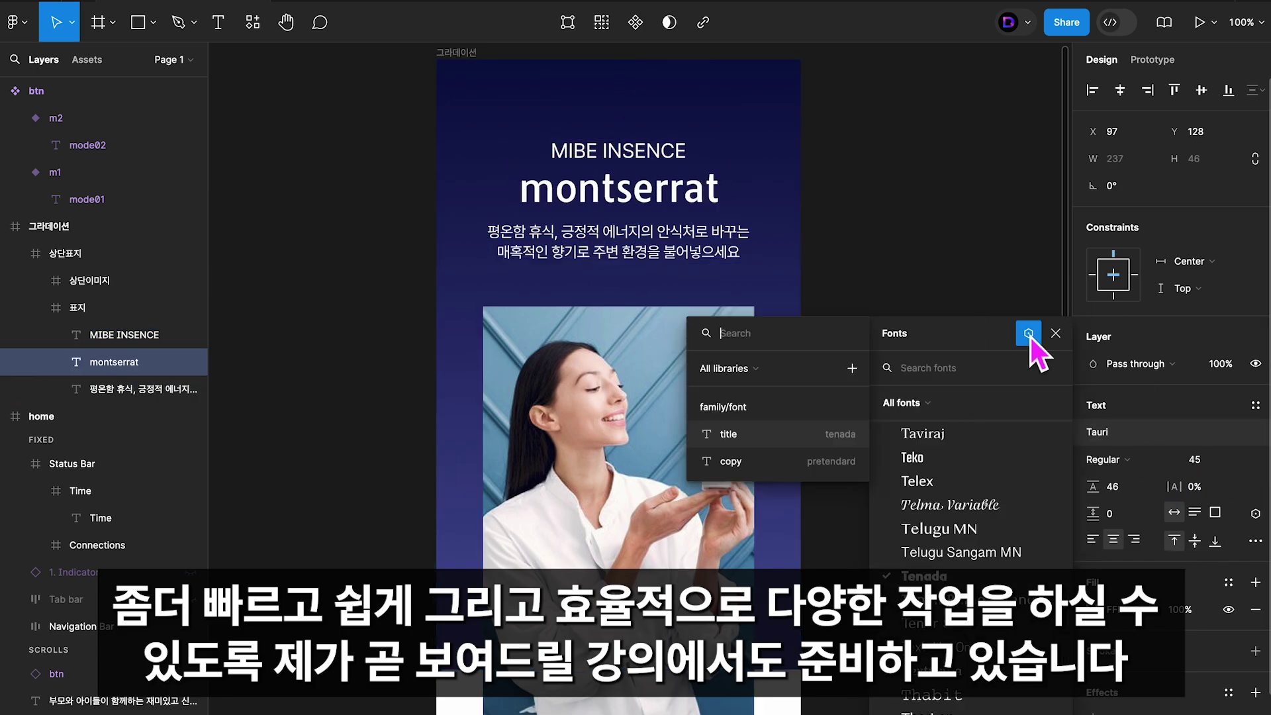
left_click(733, 434)
Set the 그라데이션 frame's Collection variable mode to Mode 1, and deselect the frame.
left_click(457, 52)
left_click(1228, 487)
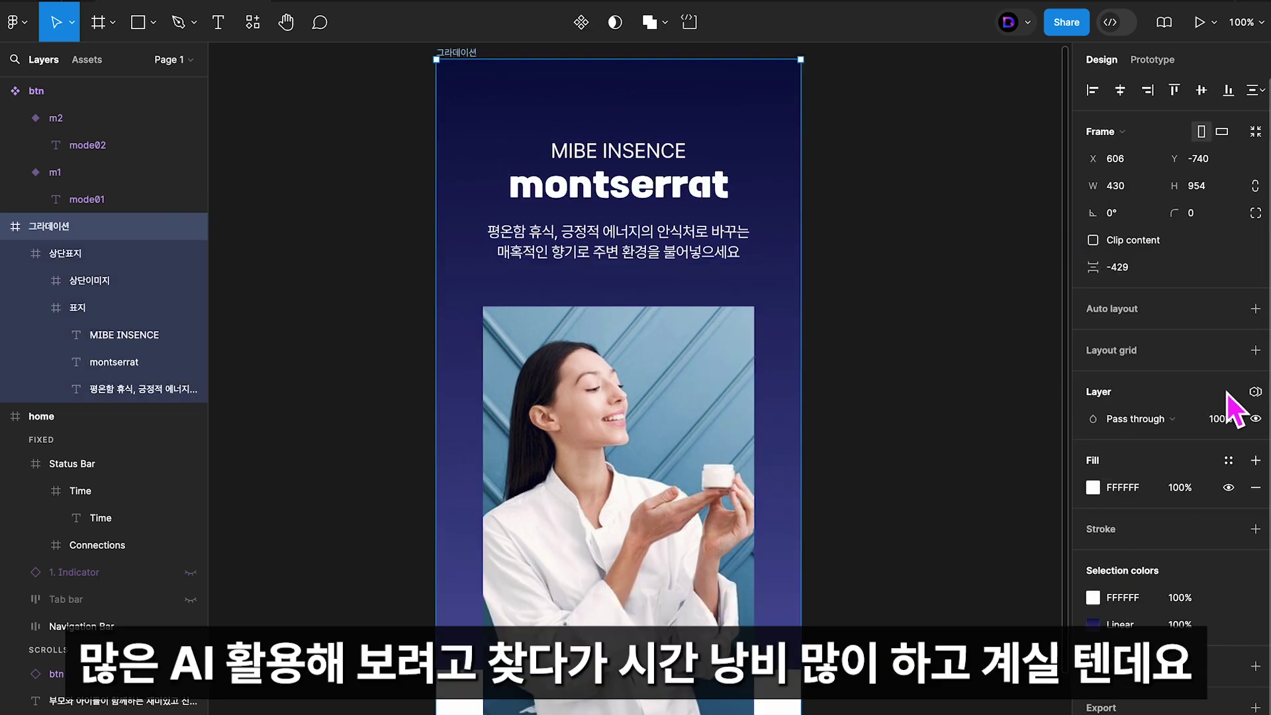
left_click(1255, 392)
mouse_move(1165, 446)
left_click(971, 501)
left_click(1256, 391)
left_click(991, 491)
key("Escape")
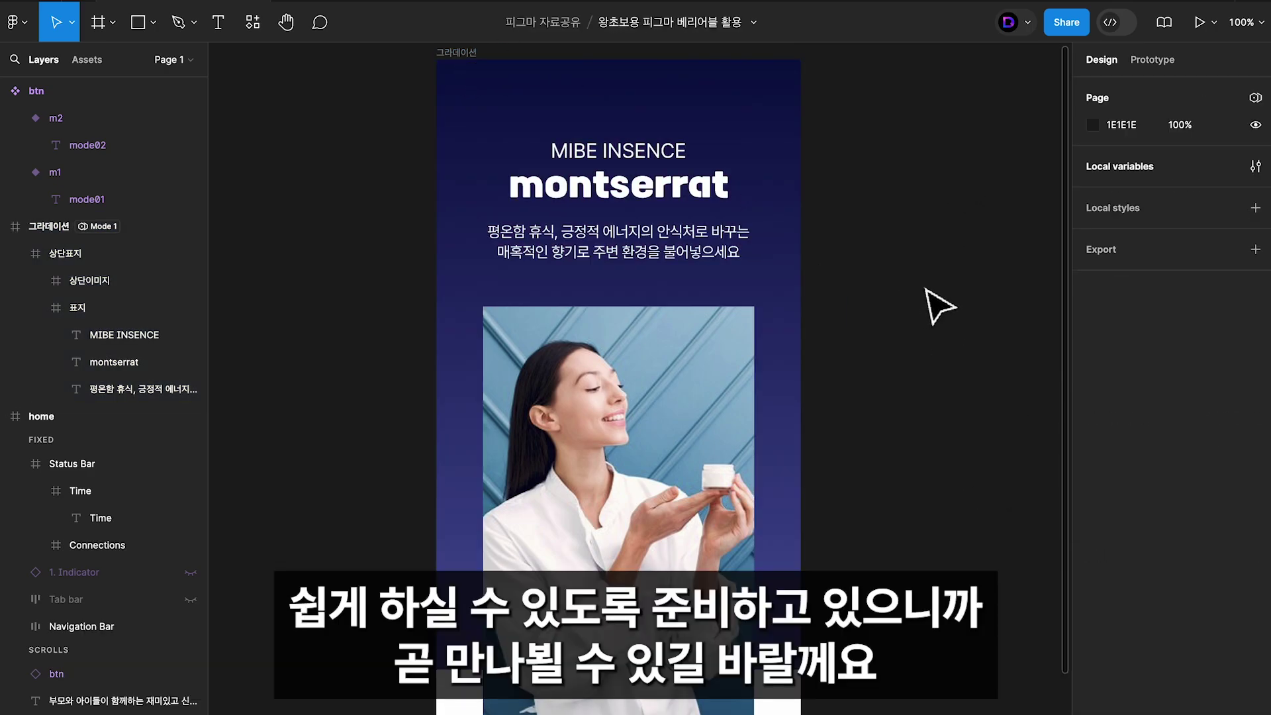
Create a section of about 574 × 1148 around the 그라데이션 frame.
key("ctrl+minus")
left_click(113, 22)
left_click(86, 86)
left_click(519, 221)
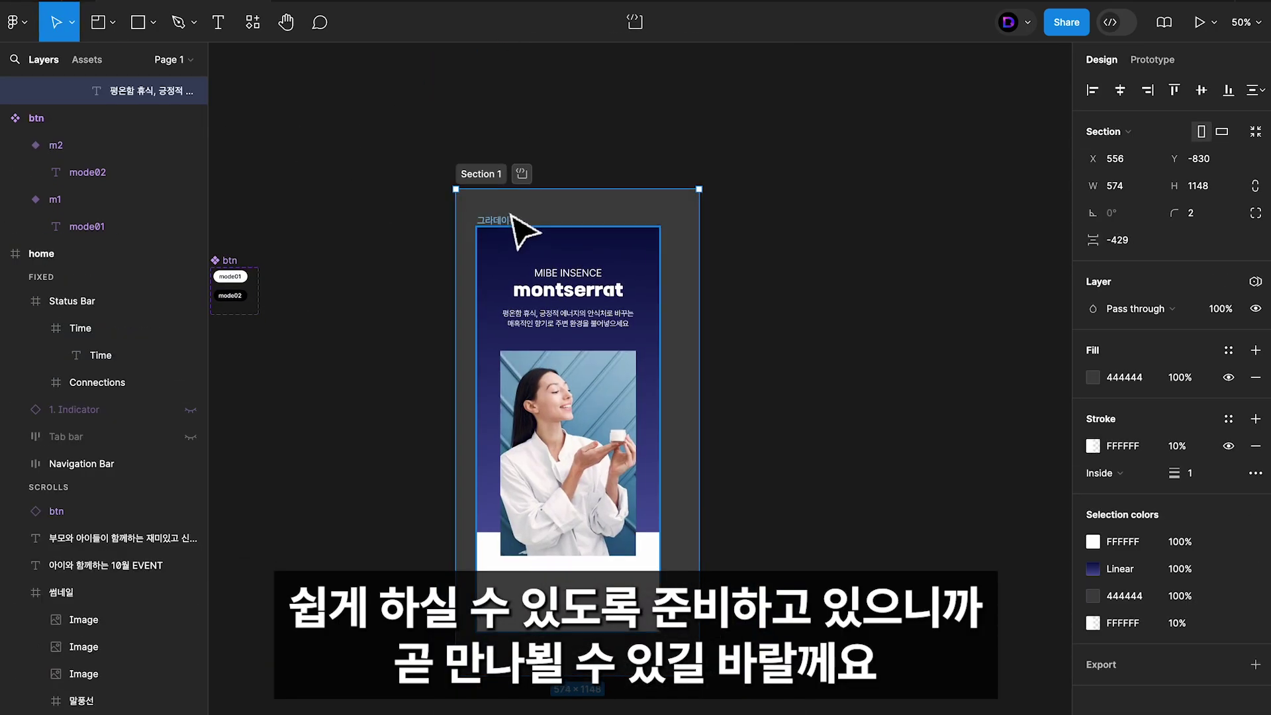
Duplicate the section beside the original and set the copy's Collection variable mode to Mode 2.
key("ctrl+d")
left_click(1256, 281)
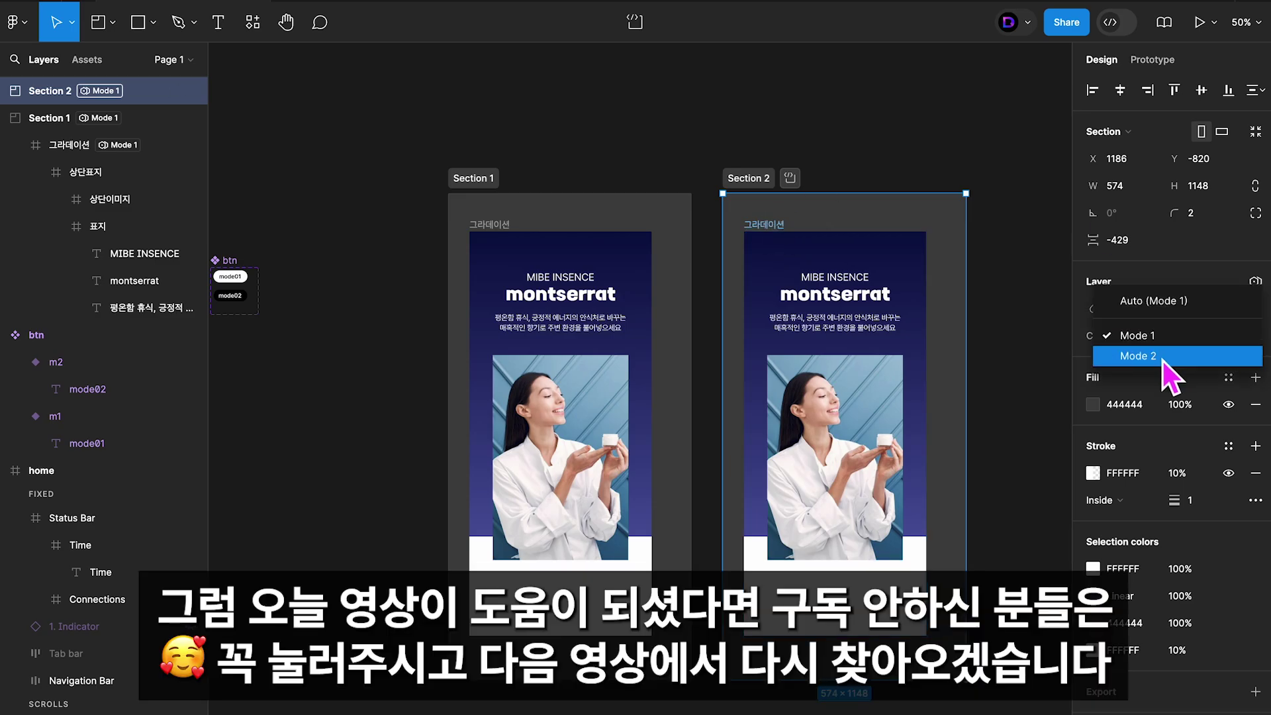
left_click(1162, 359)
Set the Collection variable mode of the 그라데이션 frame inside Section 2 to Mode 2.
left_click(874, 248)
left_click(1192, 446)
left_click(1138, 466)
Move the 그라데이션 frame from Section 1 into Section 2, and select the moved frame.
left_click(505, 238)
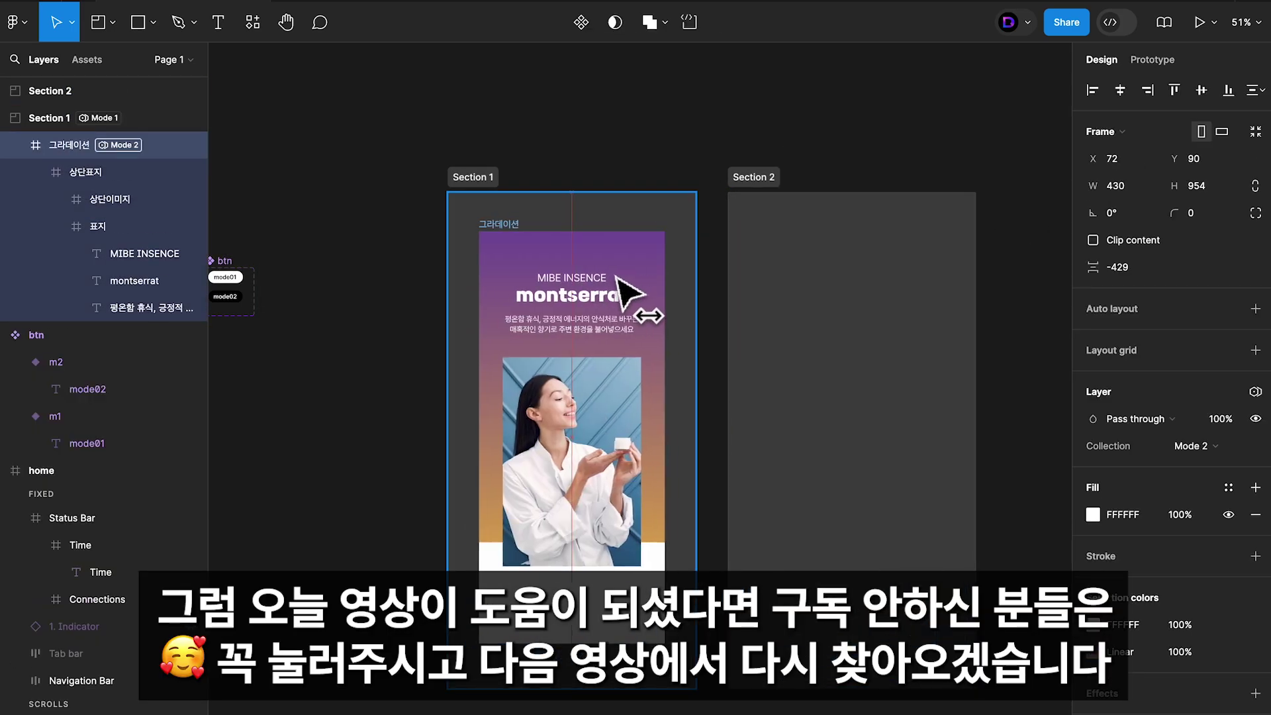
left_click_drag(627, 291, 898, 291)
left_click(569, 397)
left_click(953, 265)
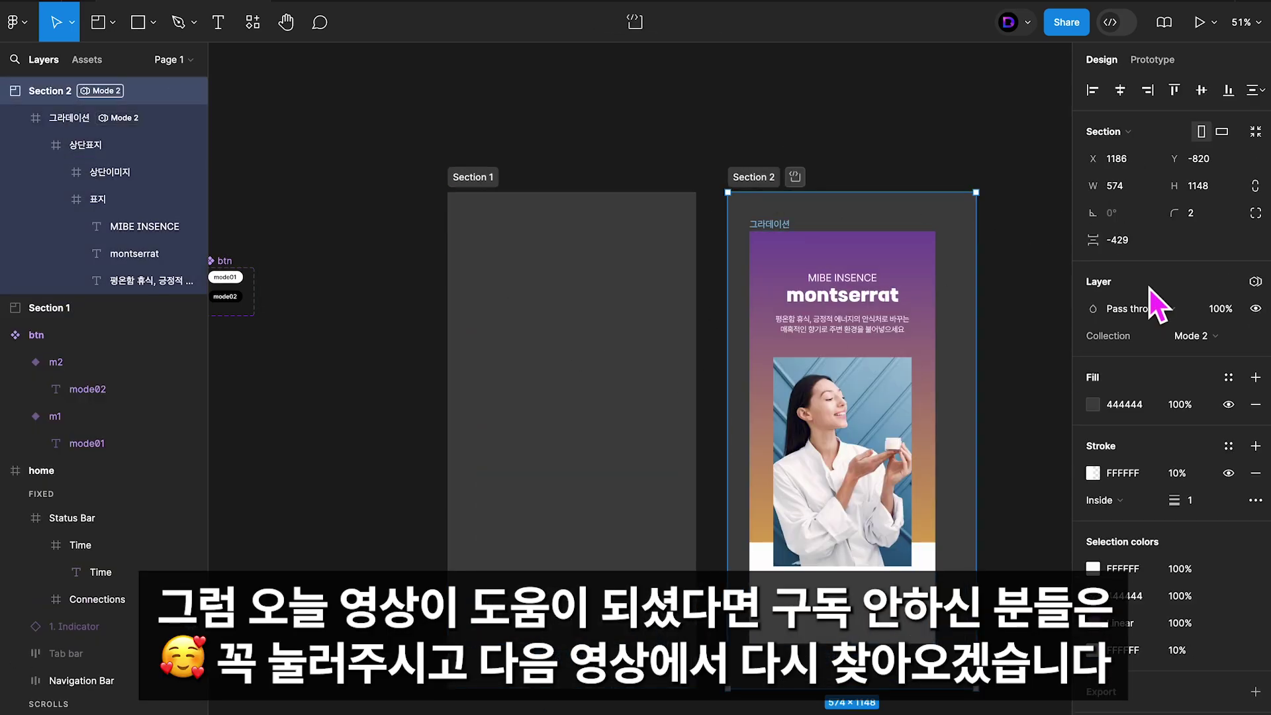
left_click(771, 226)
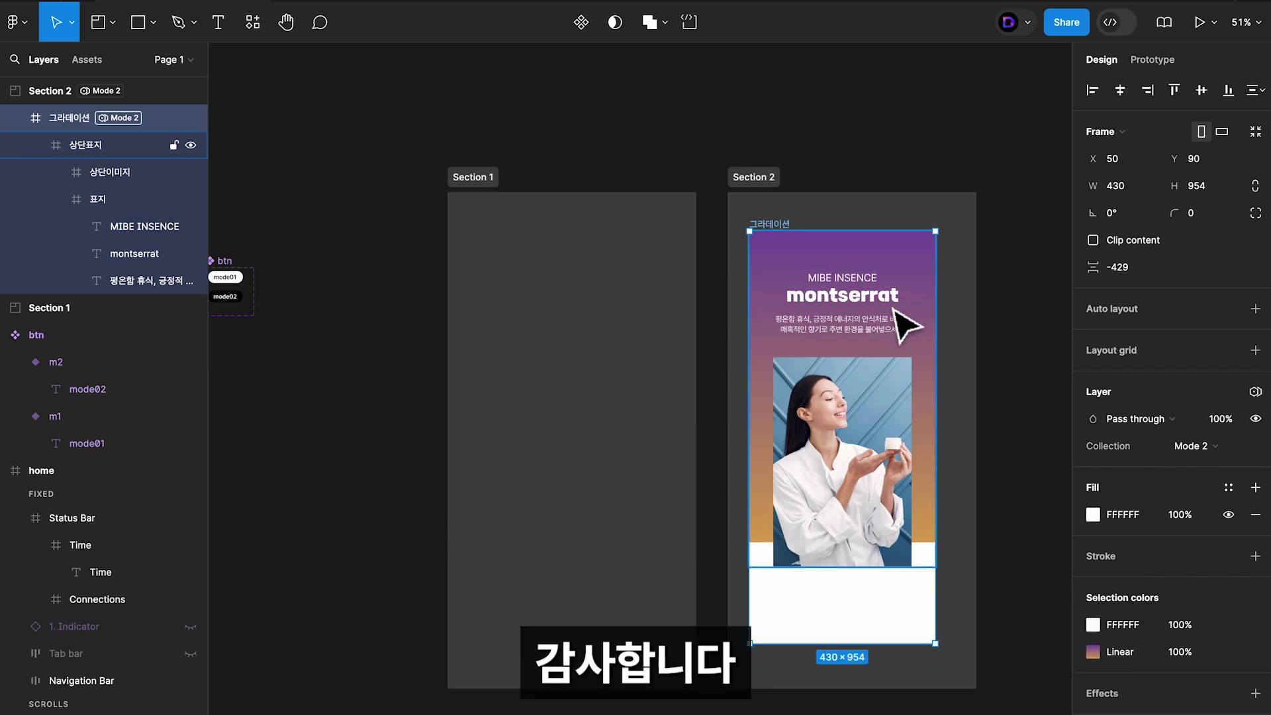